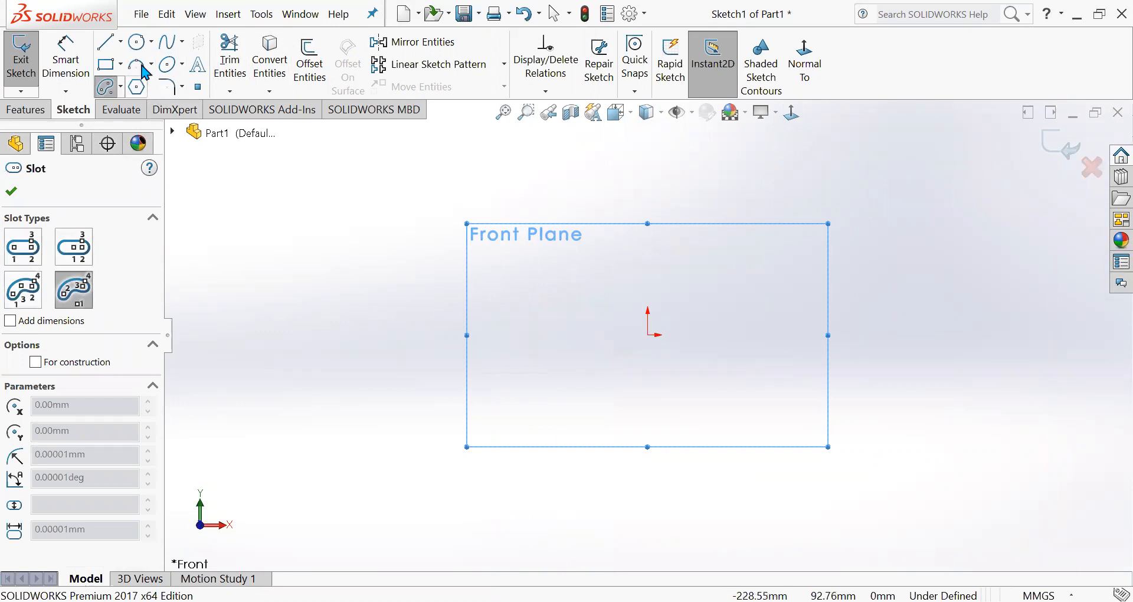
Step: Sketch a circle of about 55.5 mm radius centred on the origin and a corner rectangle about 25.6 mm wide across its upper edge
{"action": "left_click", "coordinate": [648, 336]}
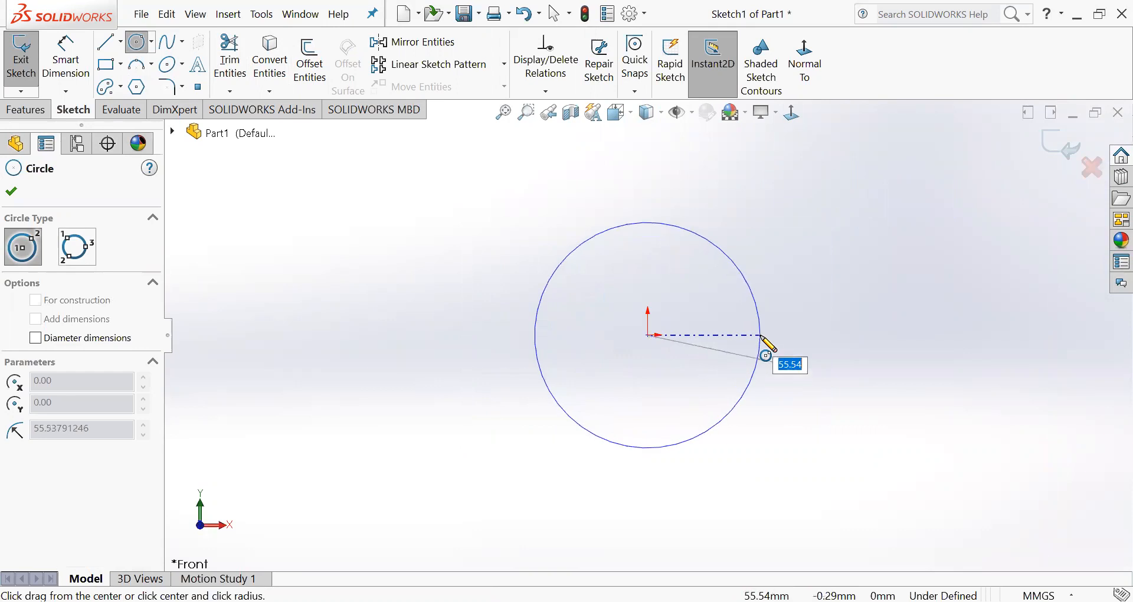
{"action": "left_click", "coordinate": [762, 337]}
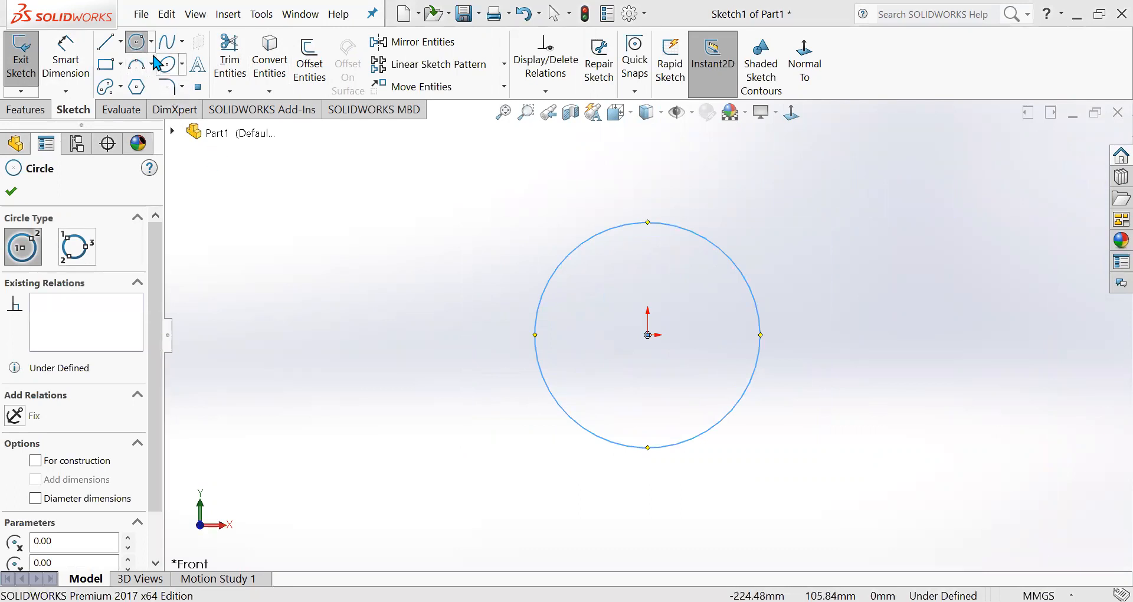
{"action": "left_click", "coordinate": [111, 39]}
{"action": "left_click", "coordinate": [109, 59]}
{"action": "left_click", "coordinate": [621, 201]}
{"action": "left_click", "coordinate": [674, 262]}
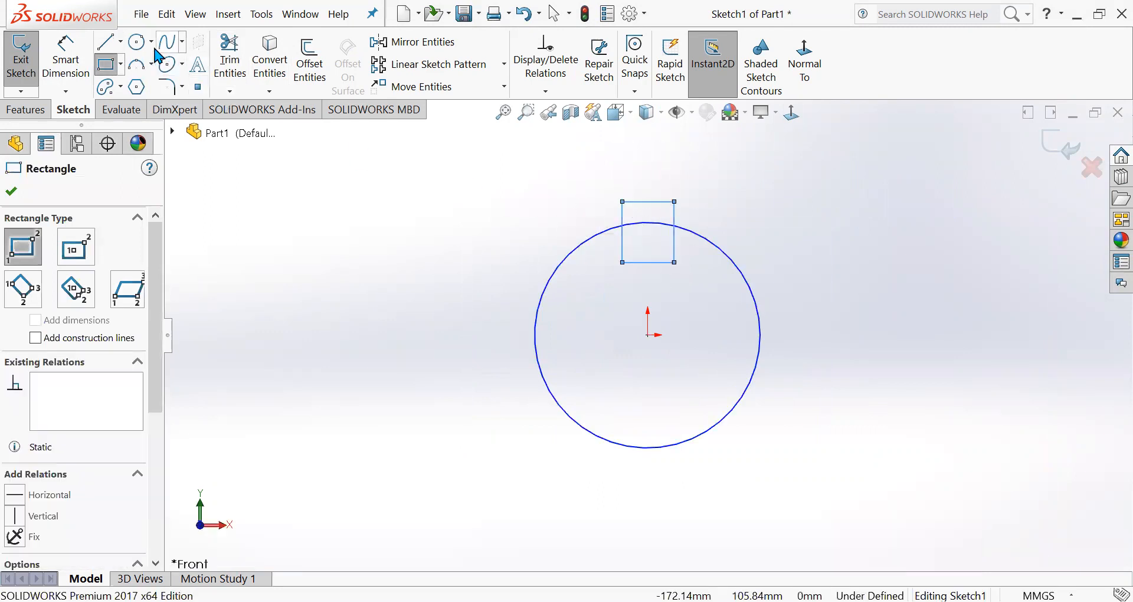
Step: Sketch a circle centred on the midpoint of the rectangle's upper edge, with its radius reaching the rectangle's corner
{"action": "left_click", "coordinate": [137, 41]}
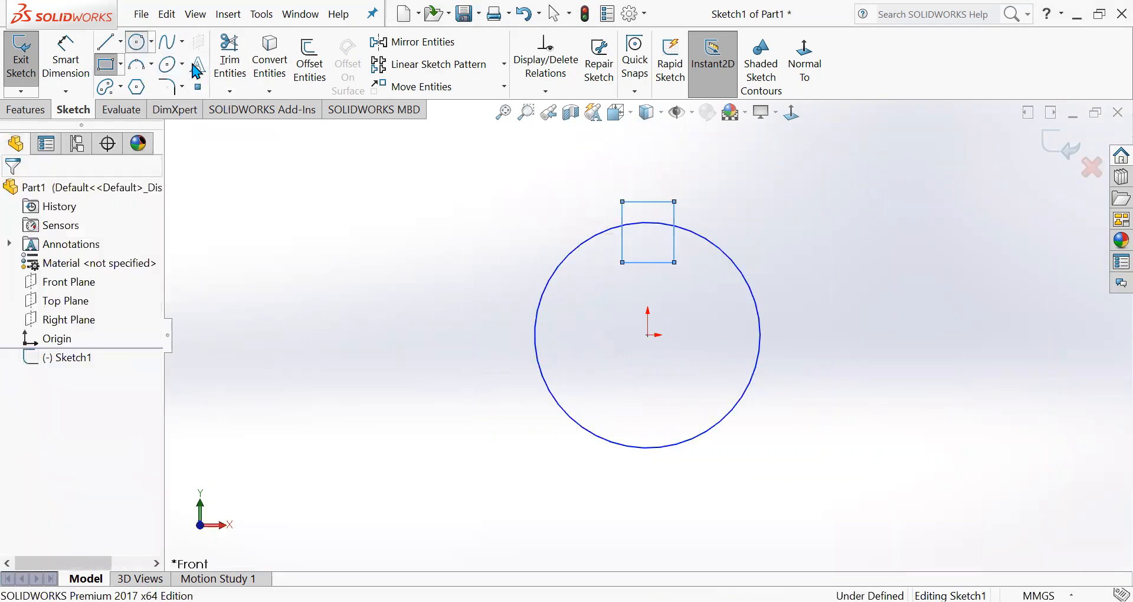
{"action": "left_click", "coordinate": [653, 200]}
{"action": "key", "text": "Escape"}
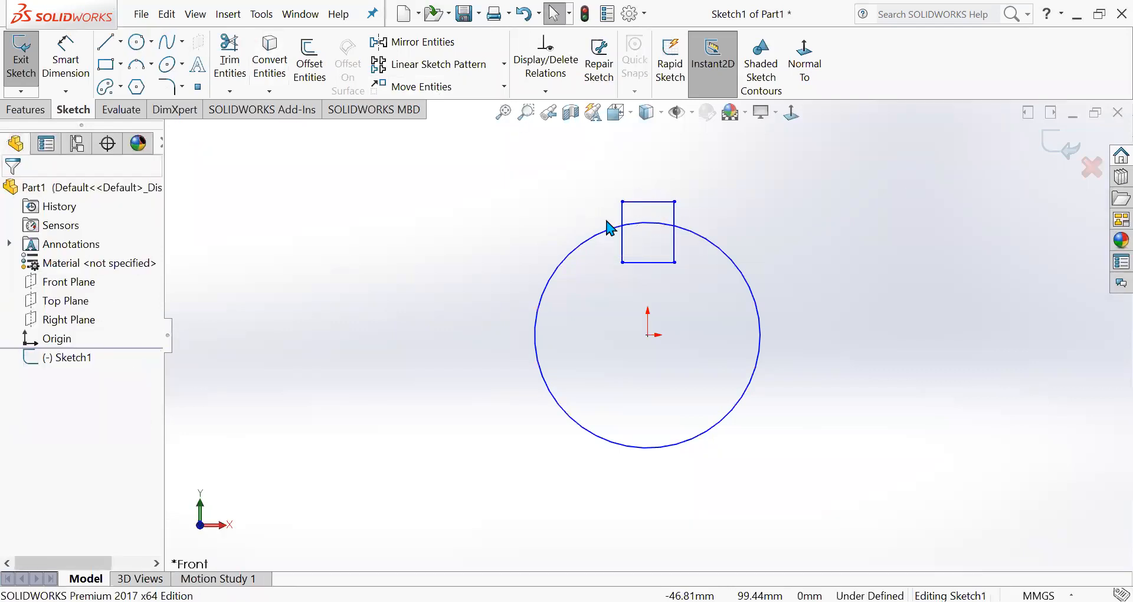
{"action": "left_click", "coordinate": [675, 202]}
{"action": "key", "text": "Escape"}
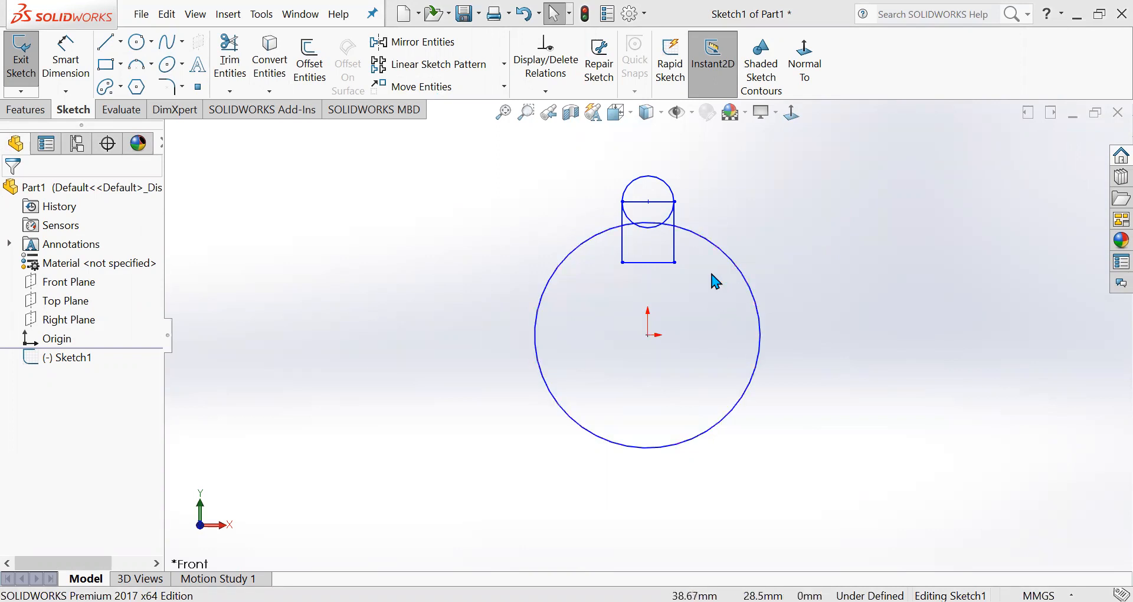
Step: Delete the rectangle's lower edge and trim the side lines and arc pieces that overlap inside the large circle and the tab
{"action": "left_click", "coordinate": [662, 265]}
{"action": "key", "text": "Delete"}
{"action": "scroll", "coordinate": [662, 273], "scroll_direction": "down", "scroll_amount": 5}
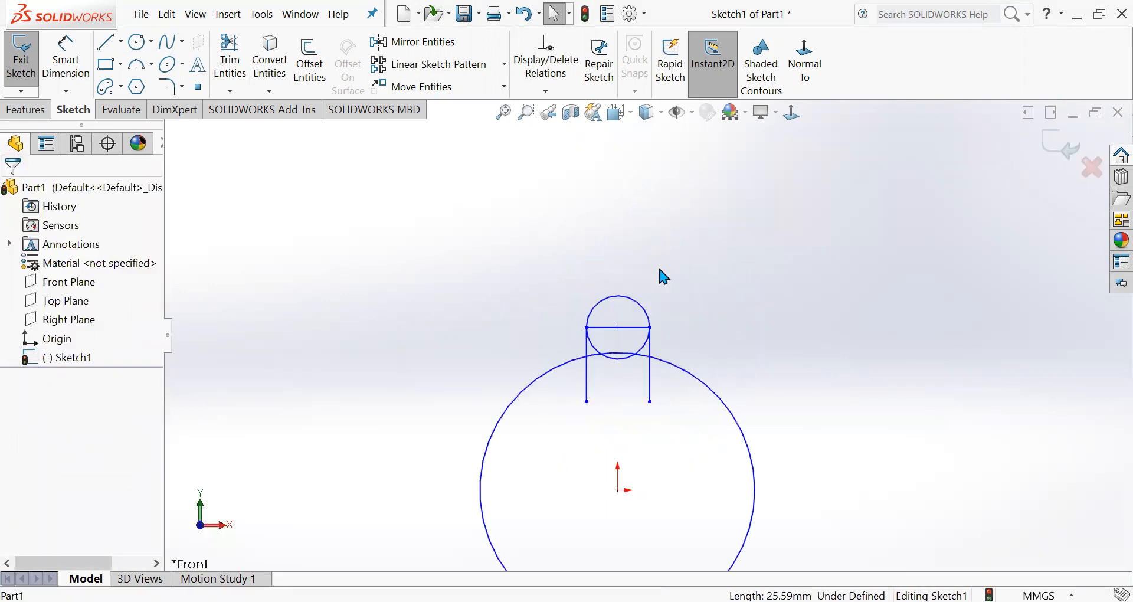
{"action": "scroll", "coordinate": [616, 363], "scroll_direction": "up", "scroll_amount": 3}
{"action": "scroll", "coordinate": [519, 265], "scroll_direction": "down", "scroll_amount": 4}
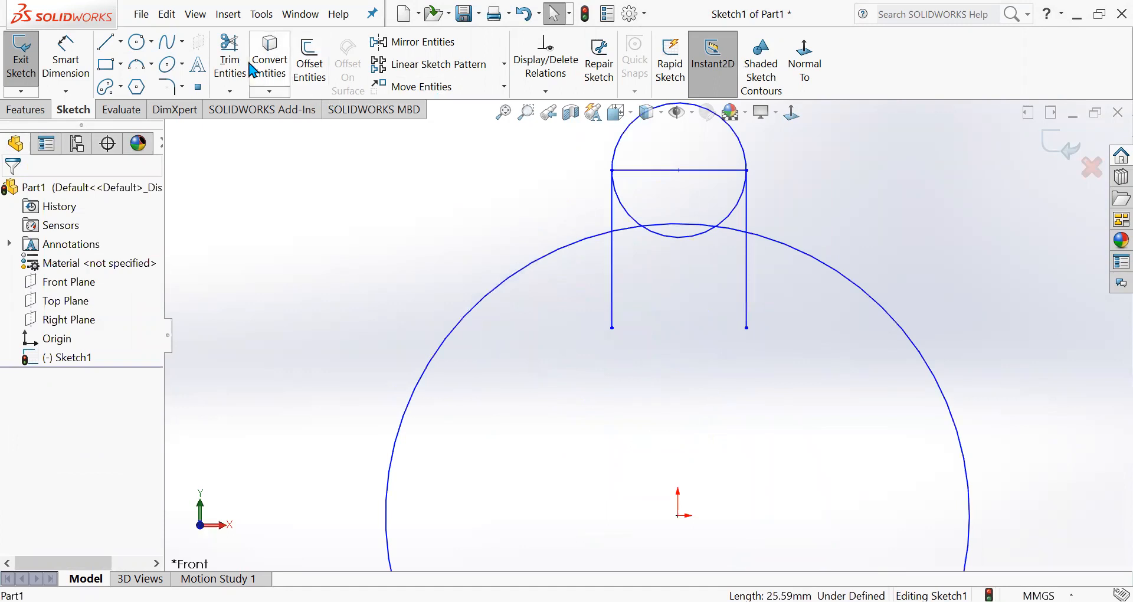
{"action": "left_click", "coordinate": [230, 59]}
{"action": "left_click", "coordinate": [614, 282]}
{"action": "left_click", "coordinate": [678, 237]}
{"action": "left_click", "coordinate": [746, 263]}
{"action": "left_click", "coordinate": [630, 231]}
{"action": "left_click", "coordinate": [628, 213]}
{"action": "left_click", "coordinate": [731, 214]}
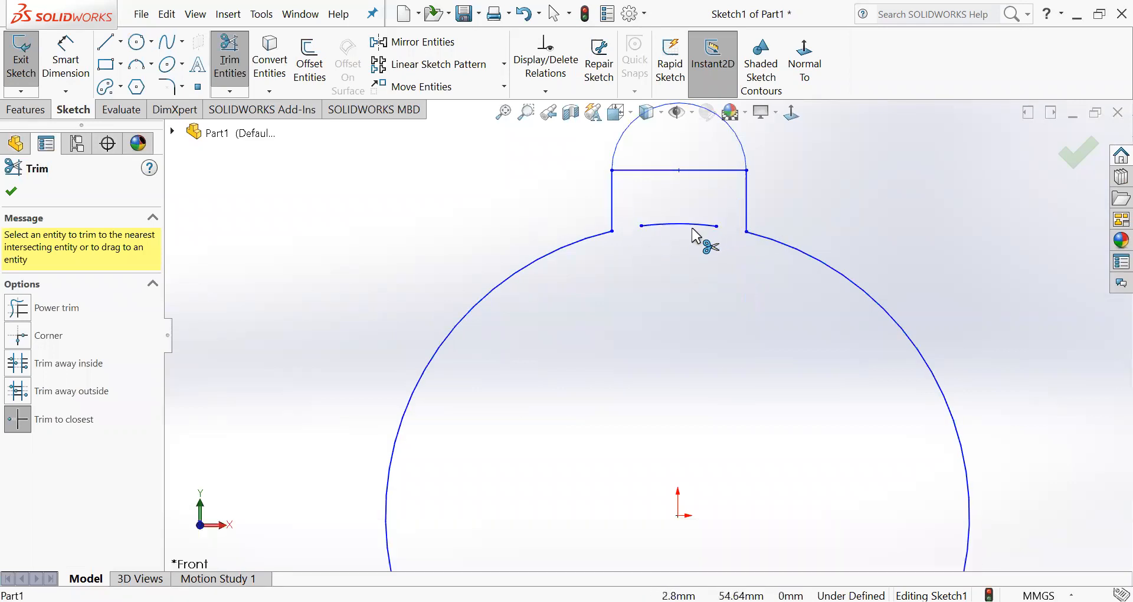
Step: Trim away the straight line across the tab and the leftover arc below it, accepting the deletion of the midpoint relation
{"action": "left_click", "coordinate": [703, 171]}
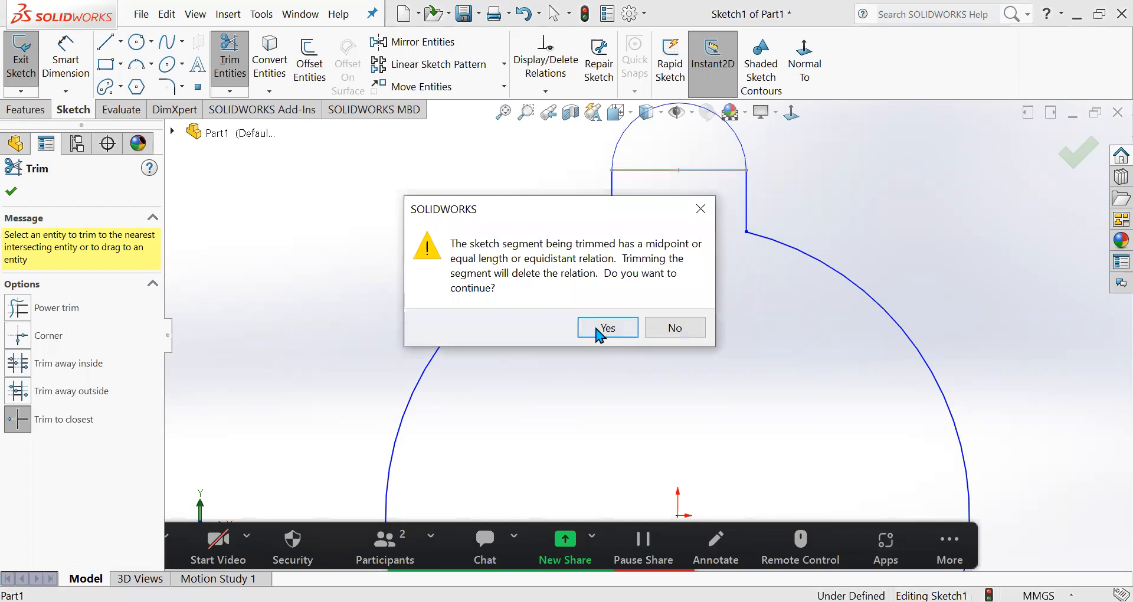
{"action": "left_click", "coordinate": [600, 330]}
{"action": "scroll", "coordinate": [519, 337], "scroll_direction": "up", "scroll_amount": 3}
{"action": "scroll", "coordinate": [667, 316], "scroll_direction": "up", "scroll_amount": 2}
{"action": "scroll", "coordinate": [649, 324], "scroll_direction": "down", "scroll_amount": 3}
{"action": "scroll", "coordinate": [516, 218], "scroll_direction": "up", "scroll_amount": 2}
{"action": "scroll", "coordinate": [632, 397], "scroll_direction": "down", "scroll_amount": 3}
{"action": "scroll", "coordinate": [527, 214], "scroll_direction": "up", "scroll_amount": 2}
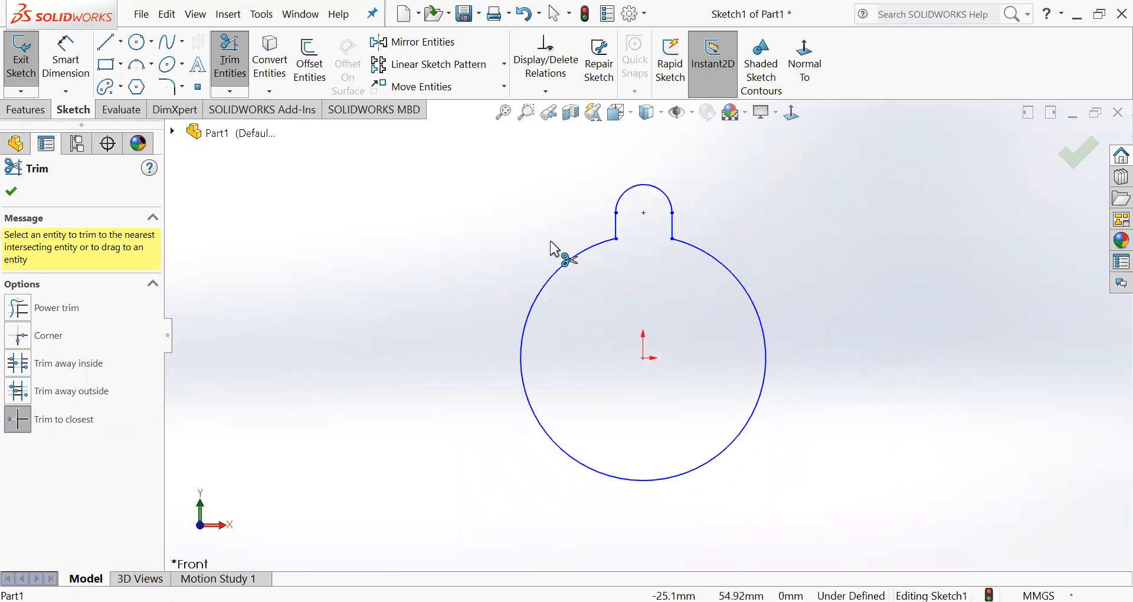
{"action": "key", "text": "Escape"}
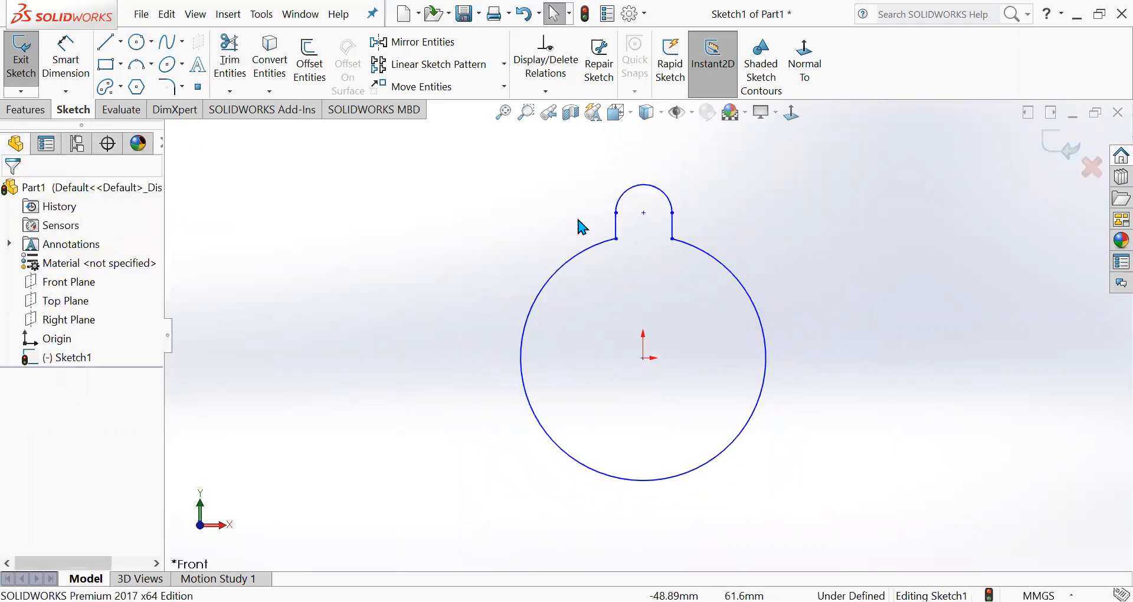
{"action": "left_click_drag", "start_coordinate": [601, 162], "coordinate": [687, 287]}
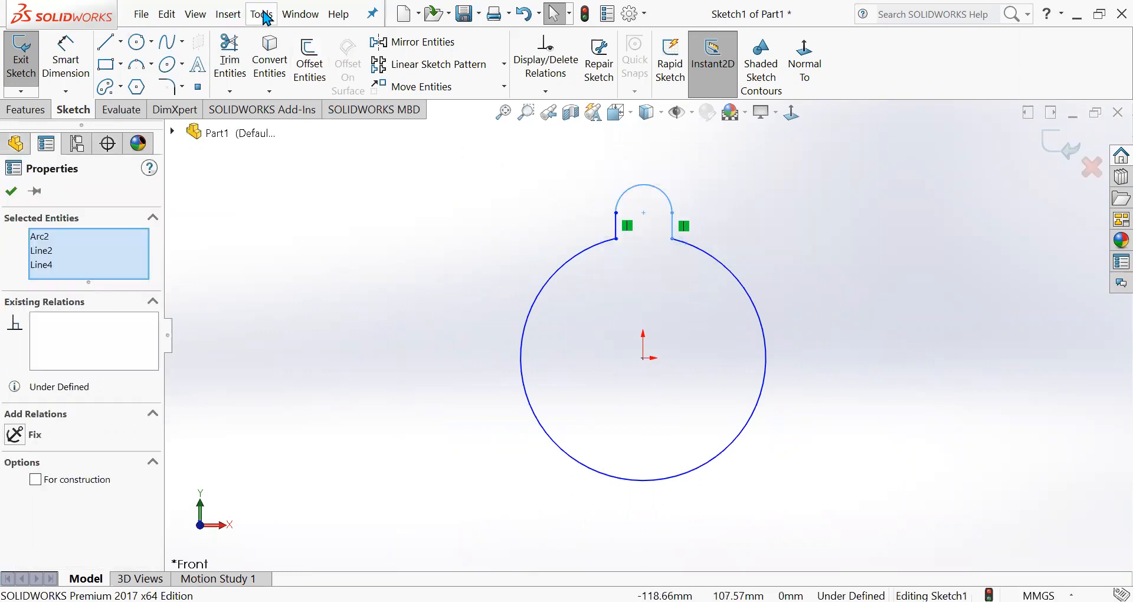
{"action": "left_click", "coordinate": [260, 15]}
{"action": "mouse_move", "coordinate": [386, 458]}
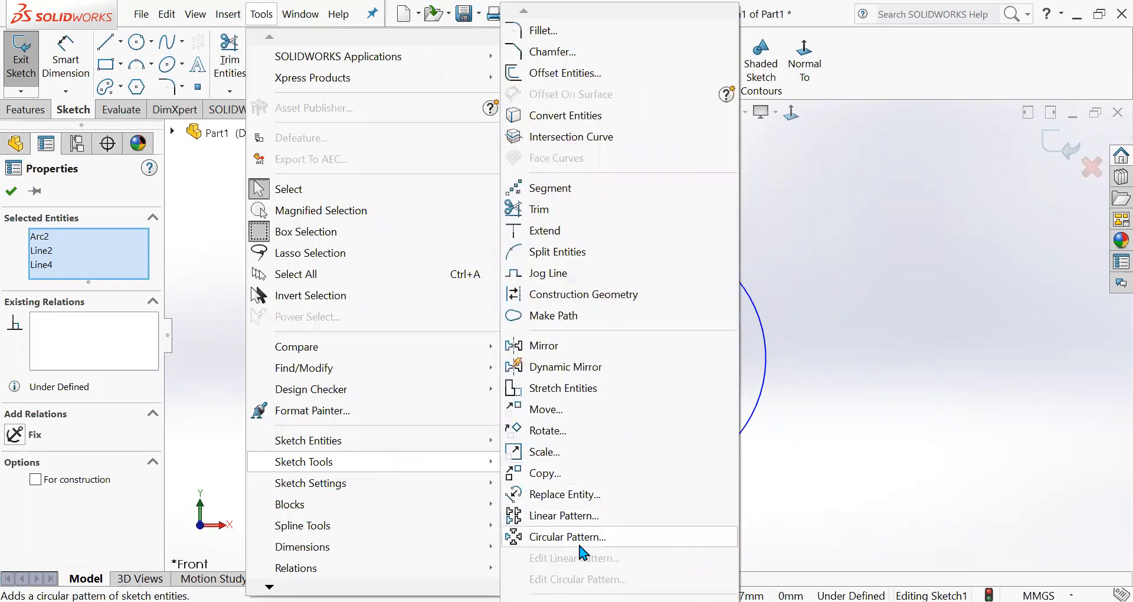
{"action": "left_click", "coordinate": [630, 541]}
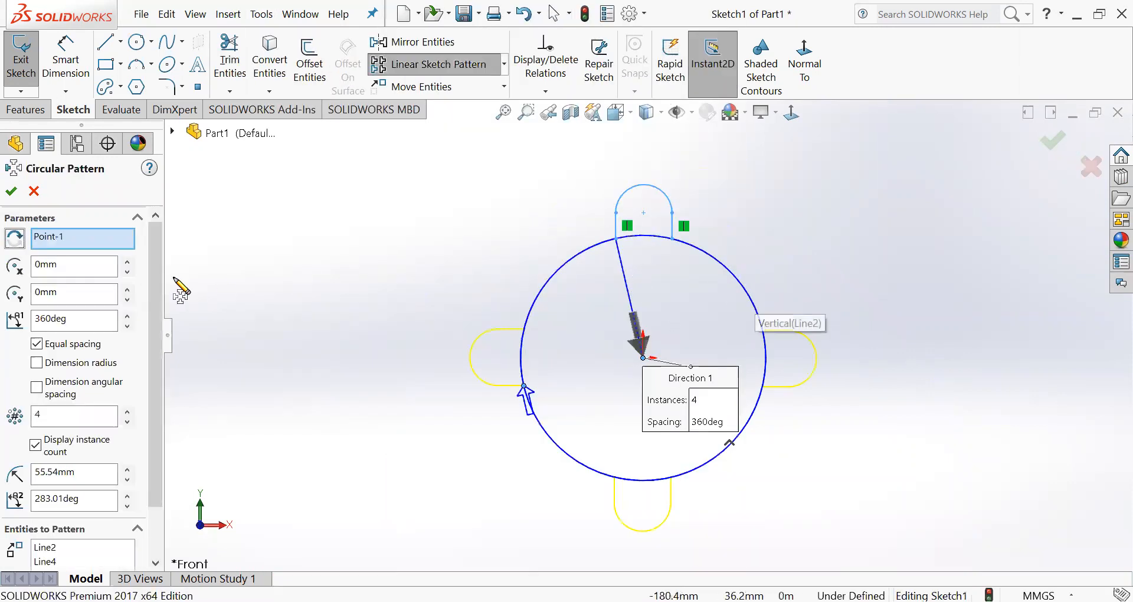
{"action": "left_click", "coordinate": [34, 191]}
Step: Set up a circular sketch pattern centred on the origin with 6 equally spaced instances over 360 degrees
{"action": "scroll", "coordinate": [443, 287], "scroll_direction": "down", "scroll_amount": 2}
{"action": "scroll", "coordinate": [452, 307], "scroll_direction": "up", "scroll_amount": 6}
{"action": "scroll", "coordinate": [778, 404], "scroll_direction": "down", "scroll_amount": 2}
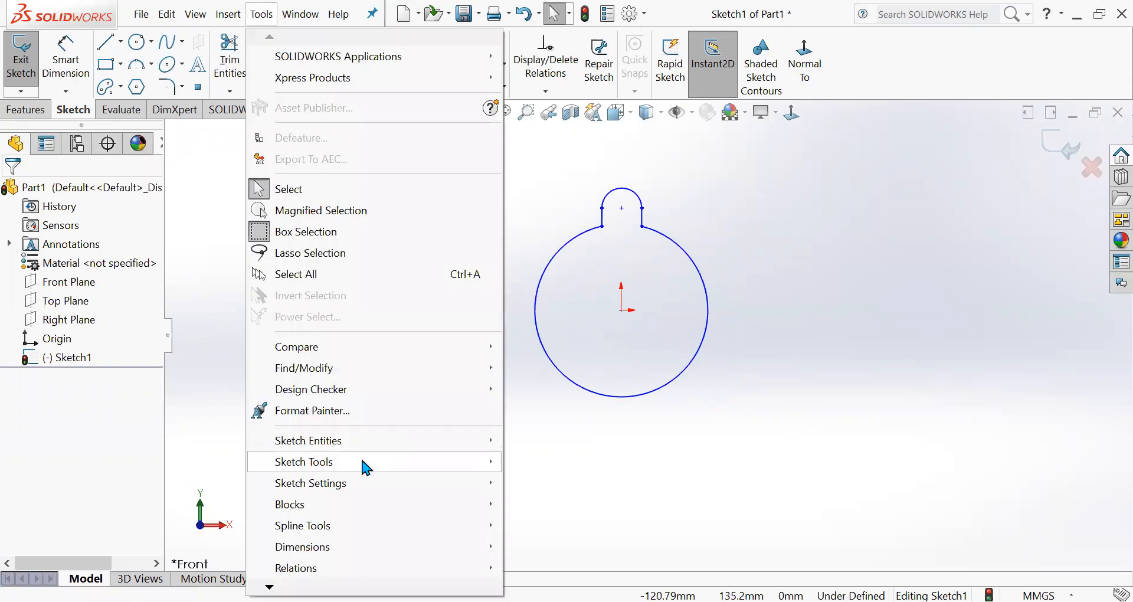
{"action": "mouse_move", "coordinate": [363, 460]}
{"action": "left_click", "coordinate": [563, 537]}
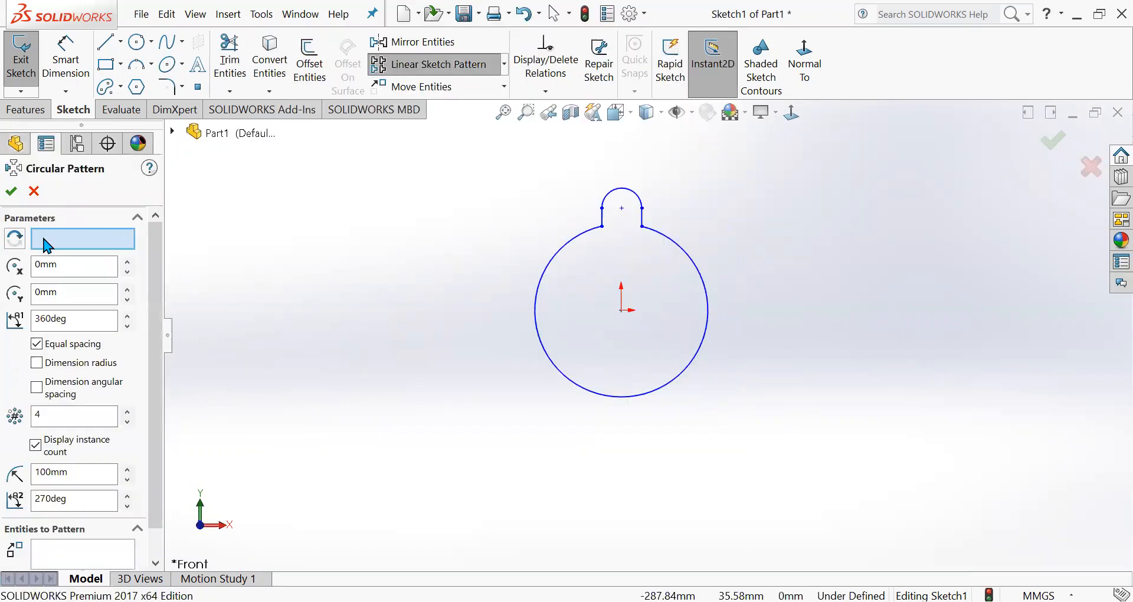
{"action": "left_click", "coordinate": [87, 242]}
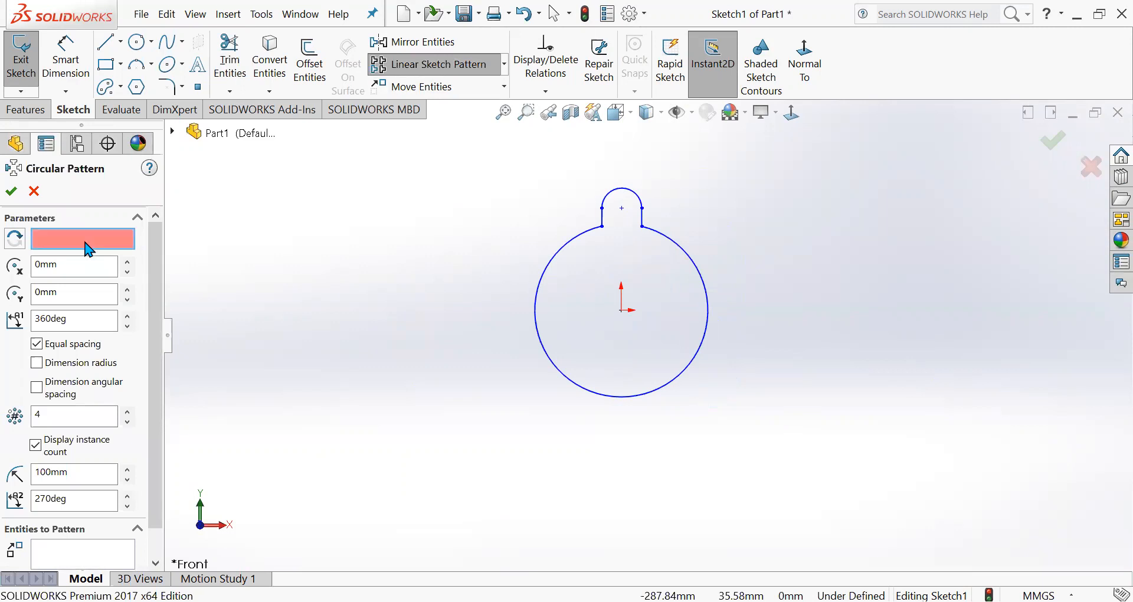
{"action": "left_click", "coordinate": [623, 312]}
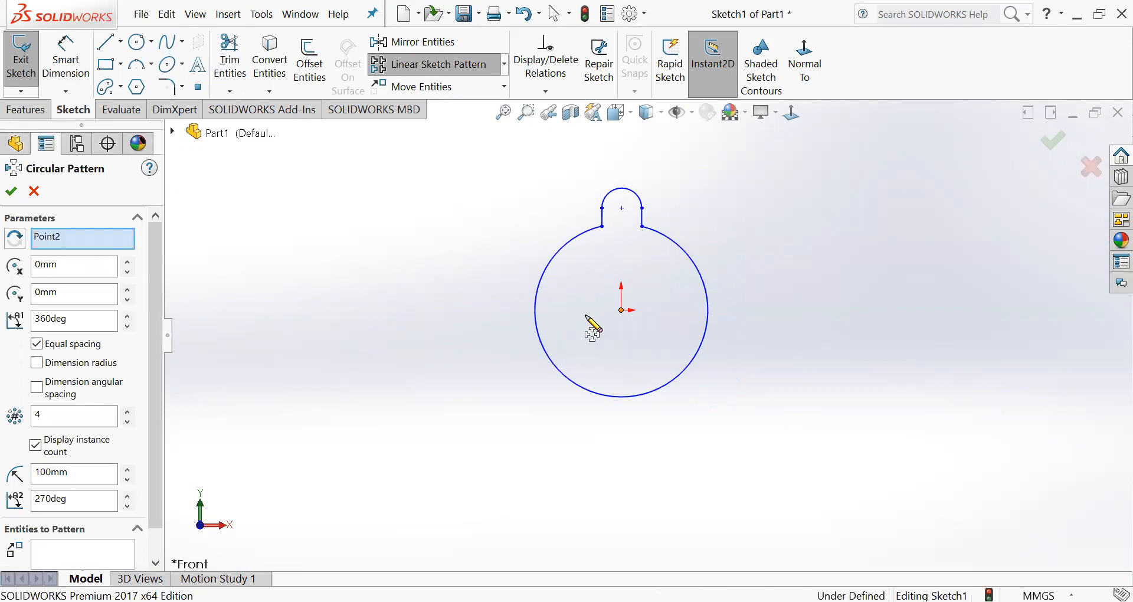
{"action": "scroll", "coordinate": [164, 307], "scroll_direction": "down", "scroll_amount": 1}
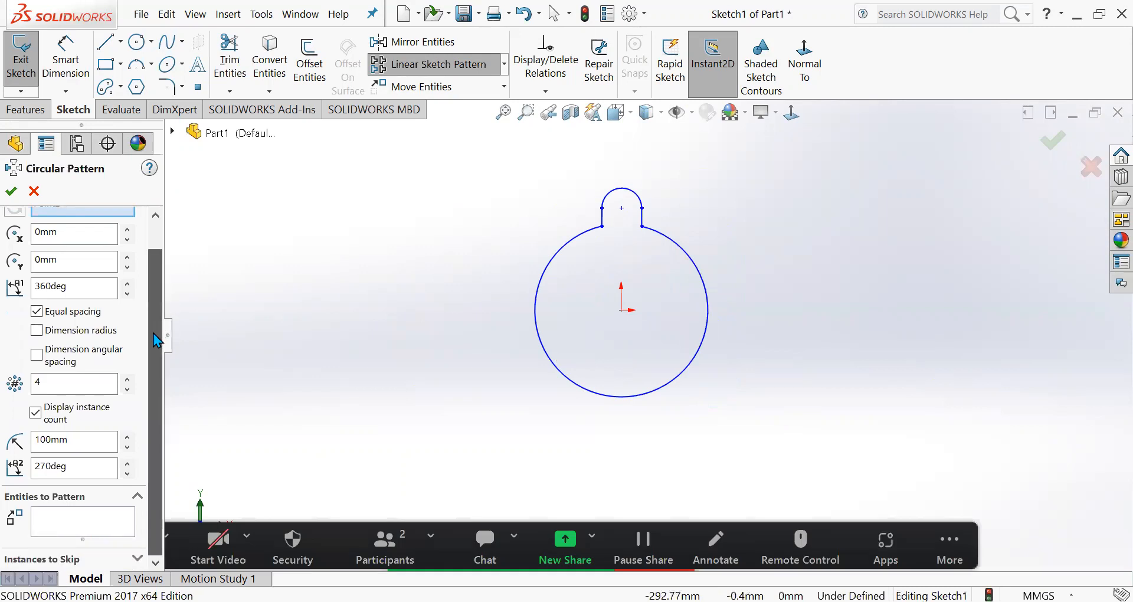
{"action": "left_click_drag", "start_coordinate": [89, 286], "coordinate": [39, 275]}
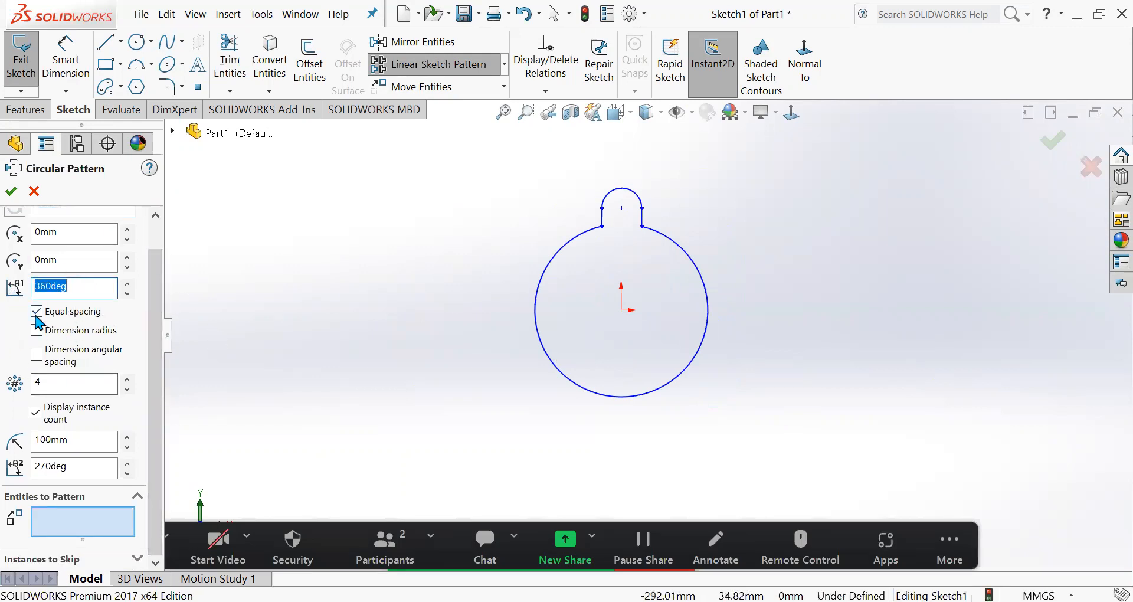
{"action": "left_click_drag", "start_coordinate": [67, 376], "coordinate": [14, 381]}
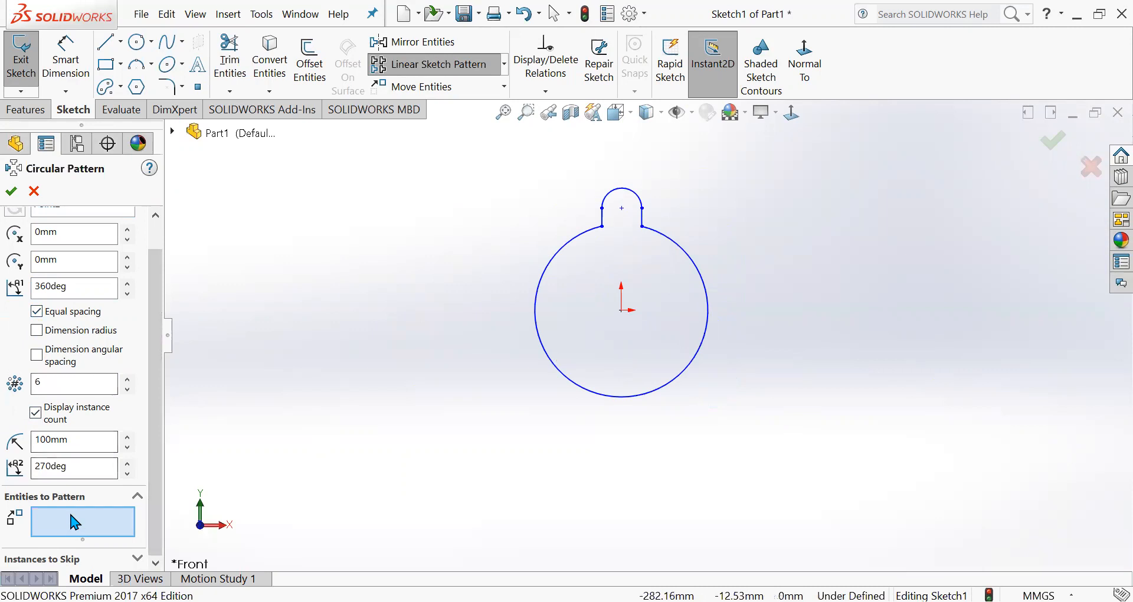
Step: Choose the tab's two side lines and its rounded arc as the entities to pattern and create the circular pattern
{"action": "left_click", "coordinate": [81, 522]}
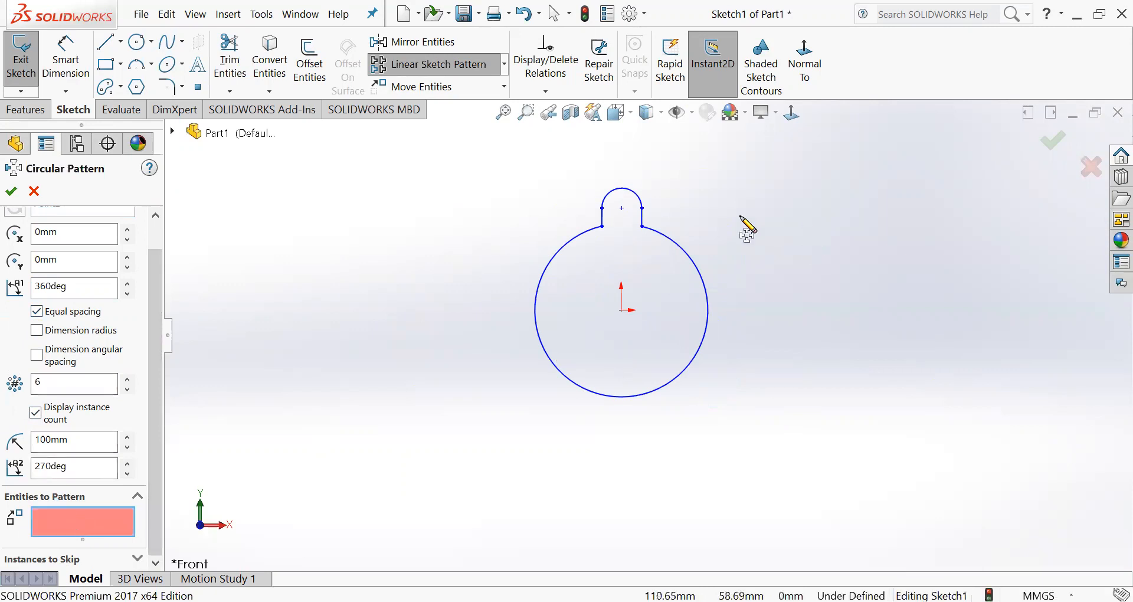
{"action": "left_click", "coordinate": [610, 218]}
{"action": "left_click", "coordinate": [602, 217]}
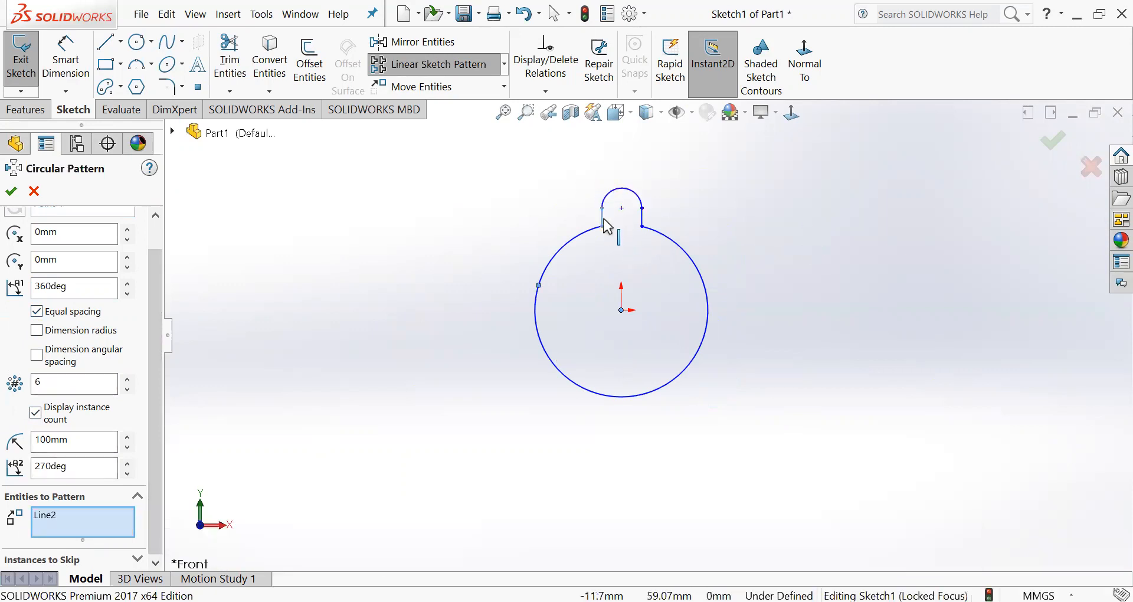
{"action": "left_click", "coordinate": [644, 220]}
{"action": "left_click", "coordinate": [641, 203]}
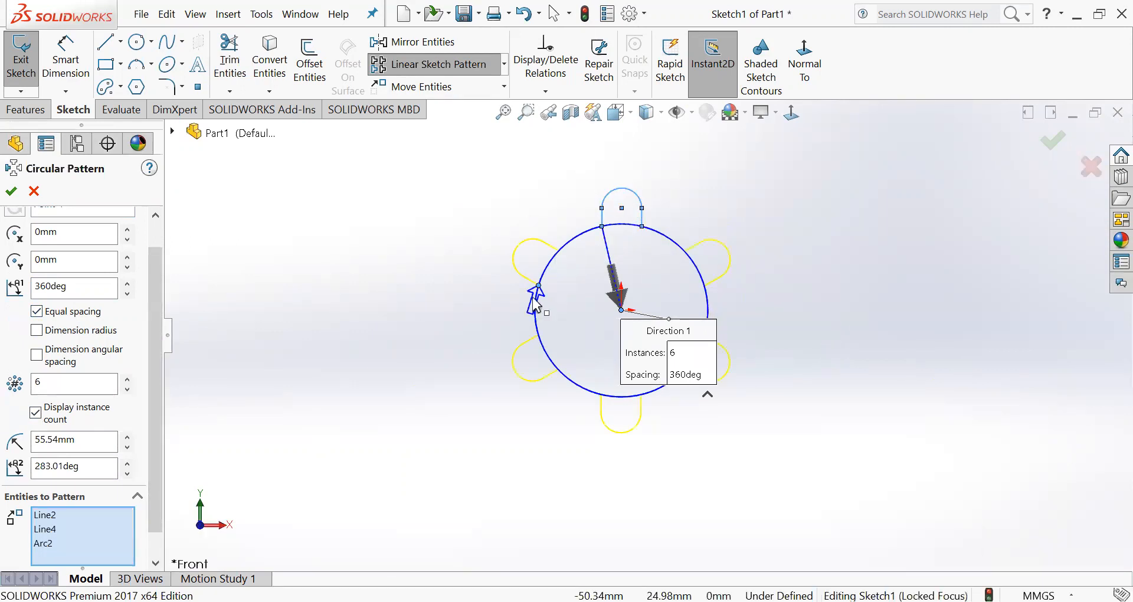
{"action": "left_click", "coordinate": [12, 194]}
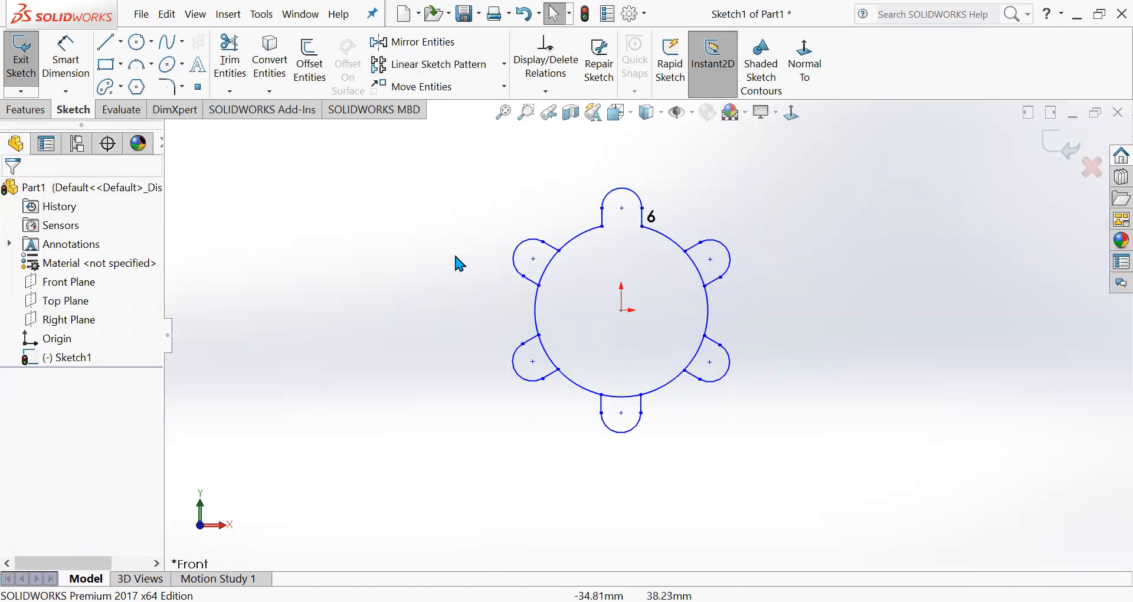
{"action": "left_click", "coordinate": [272, 16]}
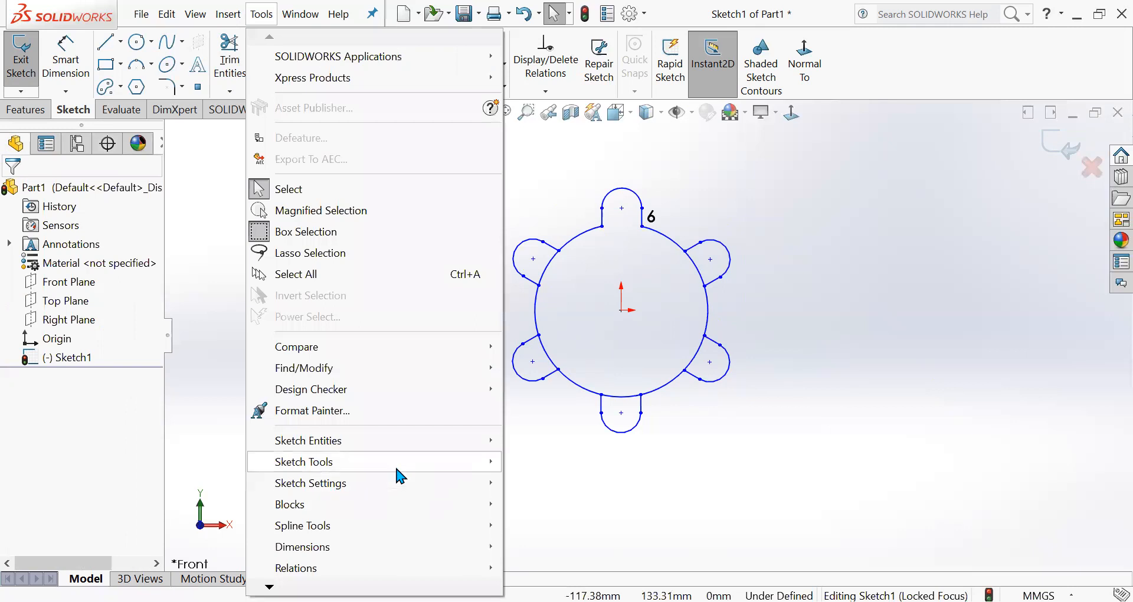
{"action": "mouse_move", "coordinate": [394, 463]}
{"action": "left_click", "coordinate": [933, 375]}
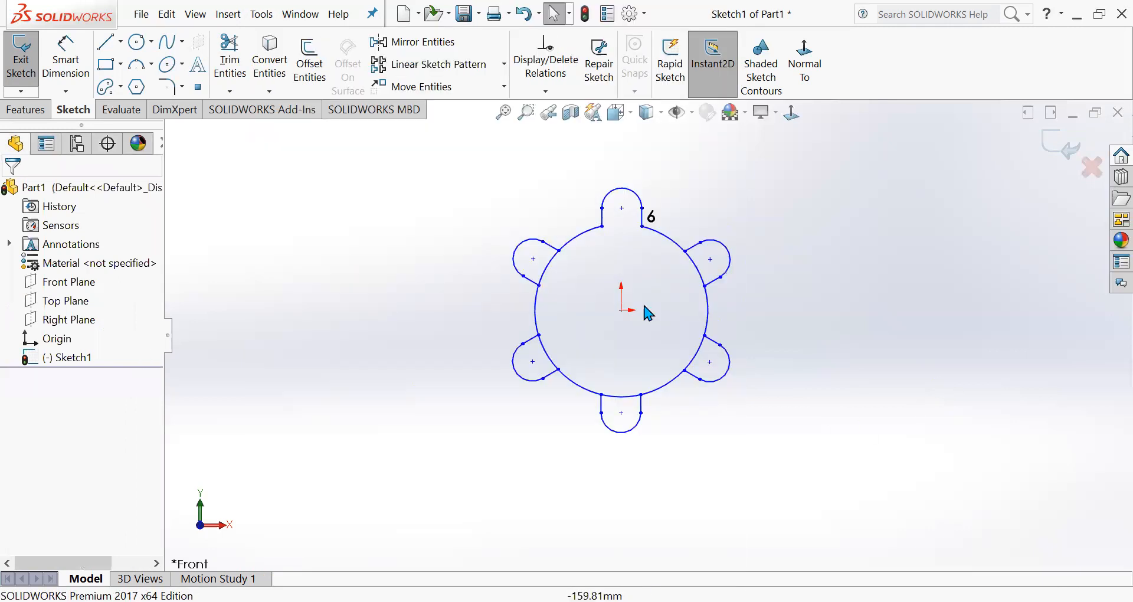
Step: Use Power trim to remove the large circle's arc segments across the openings of the five patterned tabs
{"action": "left_click", "coordinate": [231, 52]}
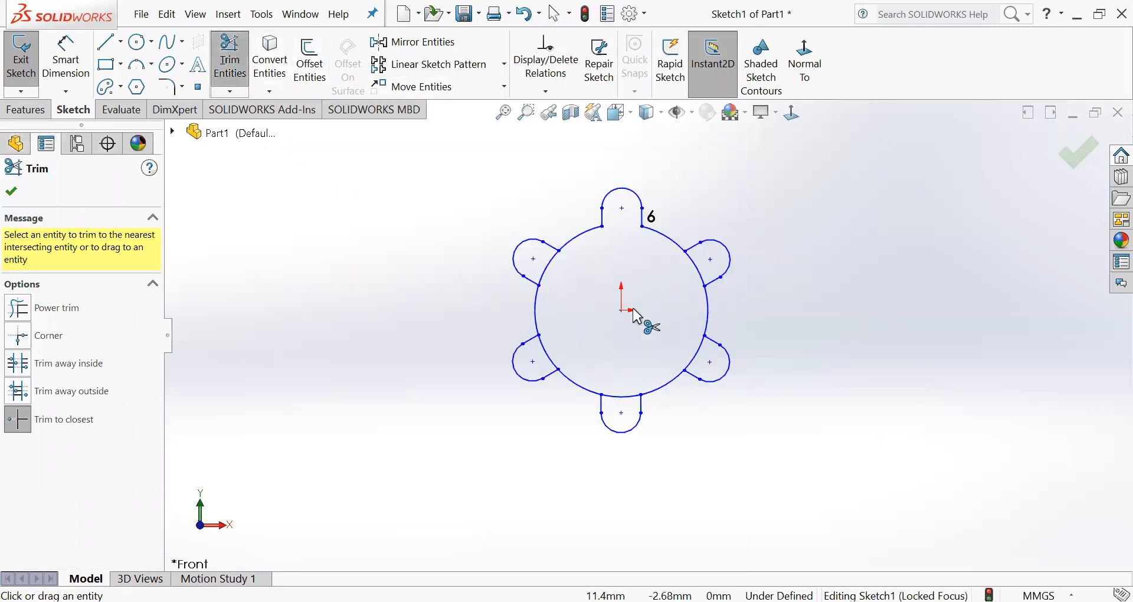
{"action": "left_click", "coordinate": [64, 309]}
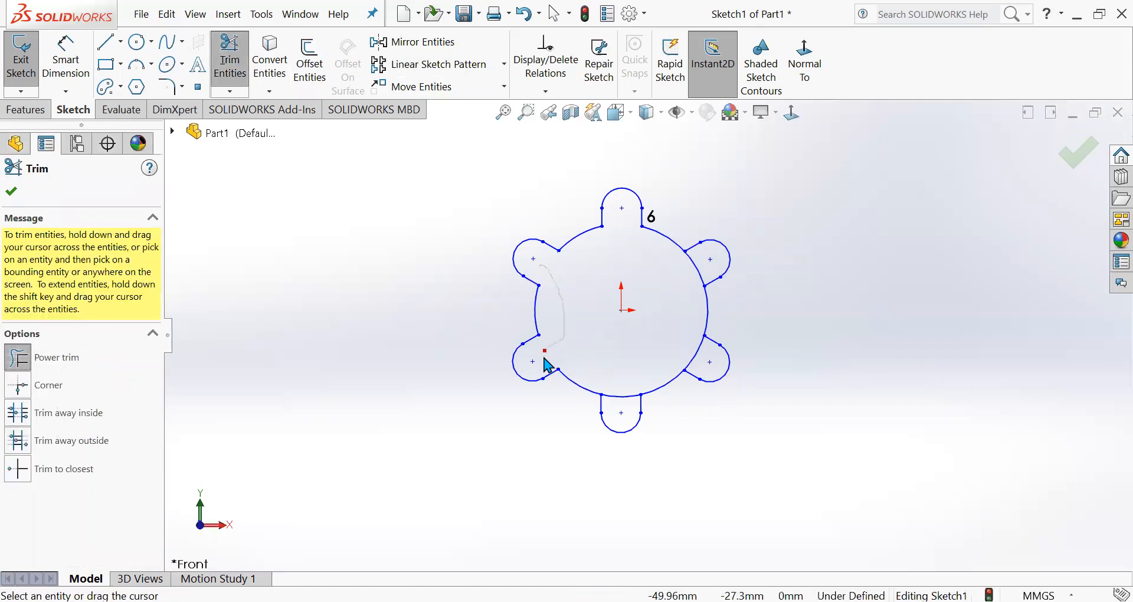
{"action": "mouse_move", "coordinate": [611, 376]}
{"action": "left_mouse_down"}
{"action": "mouse_move", "coordinate": [625, 406]}
{"action": "mouse_move", "coordinate": [702, 354]}
{"action": "mouse_move", "coordinate": [670, 309]}
{"action": "mouse_move", "coordinate": [697, 277]}
{"action": "mouse_move", "coordinate": [637, 309]}
{"action": "left_mouse_up"}
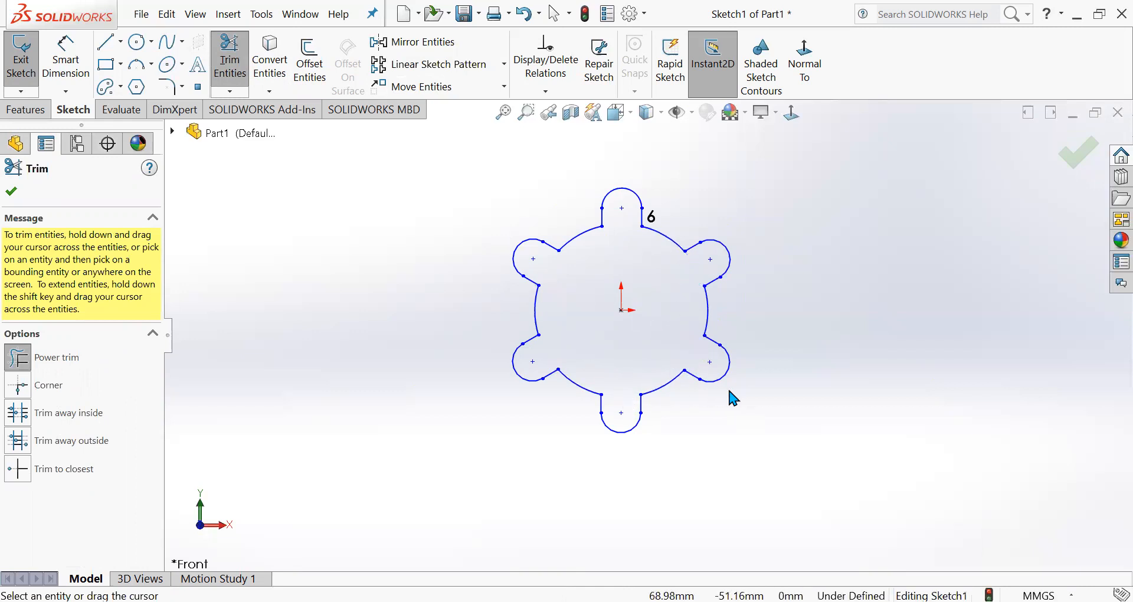
Step: Check that the trimmed profile is closed by temporarily turning on Shaded Sketch Contours, then turn the shading off
{"action": "left_click", "coordinate": [761, 64]}
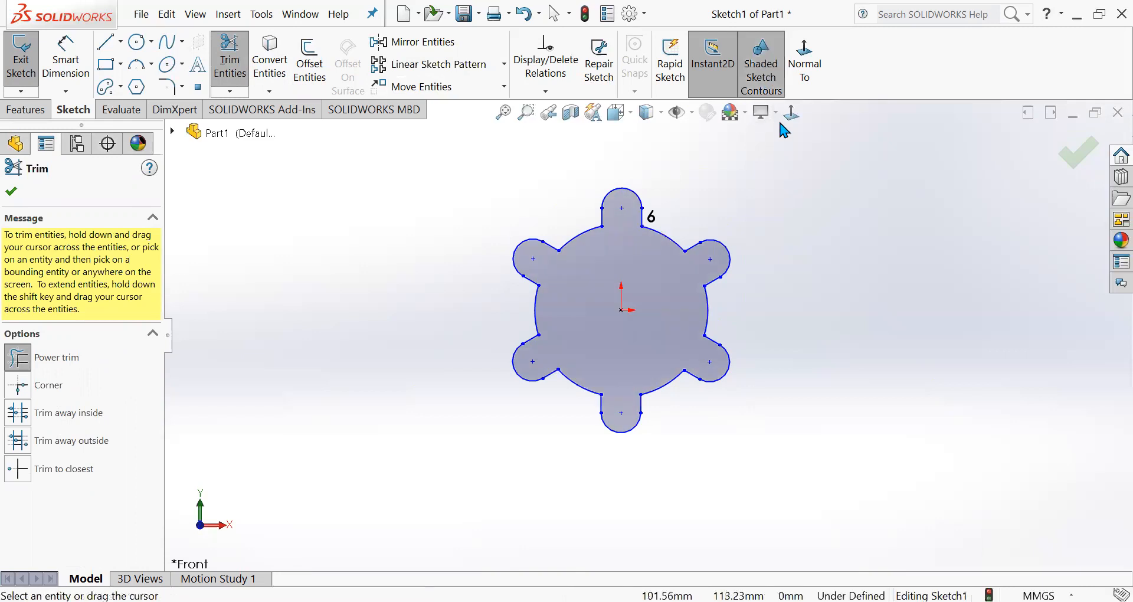
{"action": "left_click", "coordinate": [771, 79]}
{"action": "middle_click_drag", "start_coordinate": [846, 323], "coordinate": [835, 338]}
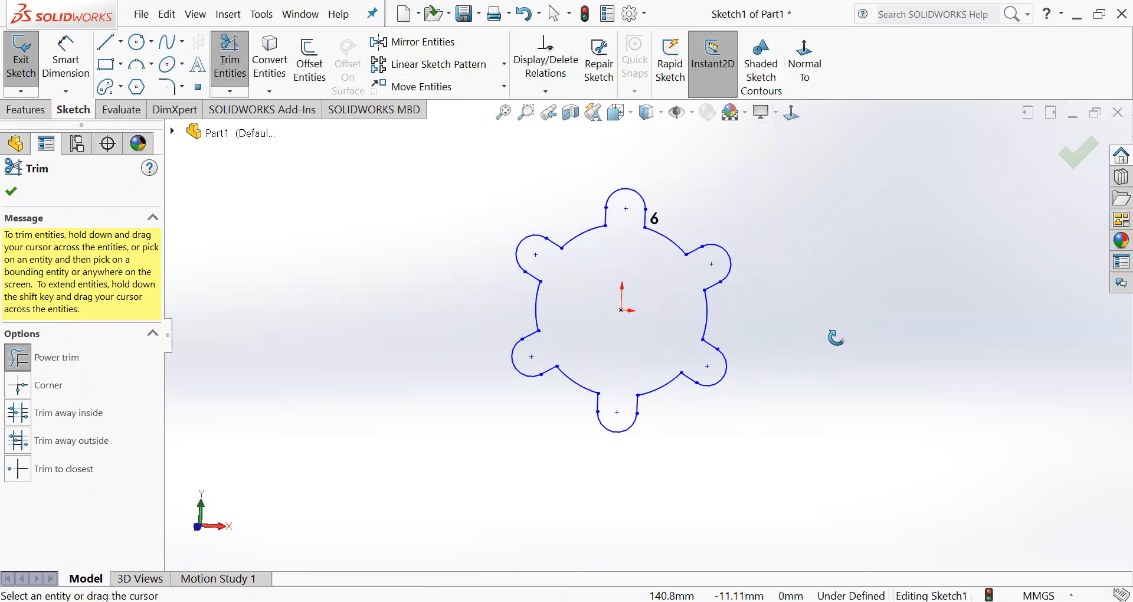
Step: Finish trimming and extrude the six-tab profile as a blind boss 10 mm deep
{"action": "left_click", "coordinate": [1062, 158]}
{"action": "middle_click_drag", "start_coordinate": [849, 321], "coordinate": [777, 334]}
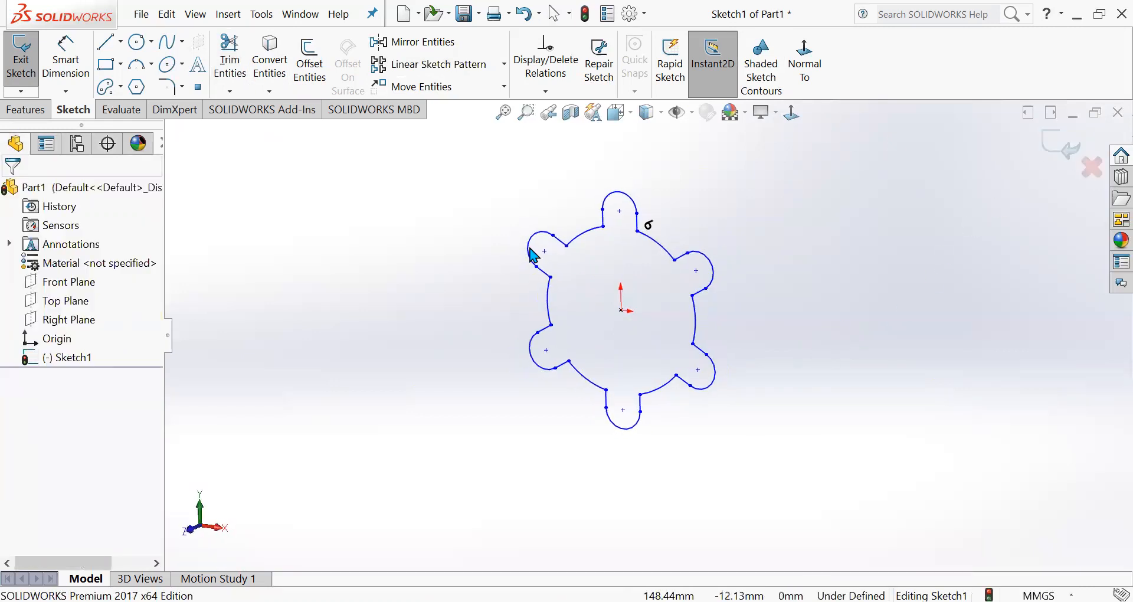
{"action": "left_click", "coordinate": [25, 110]}
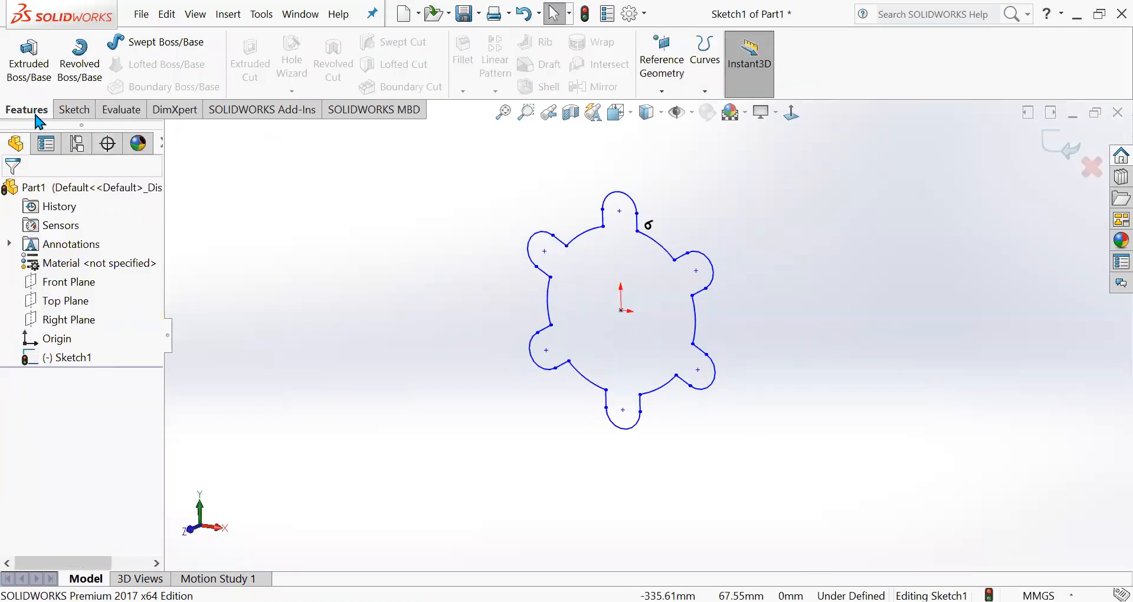
{"action": "left_click", "coordinate": [1053, 141]}
{"action": "left_click", "coordinate": [34, 91]}
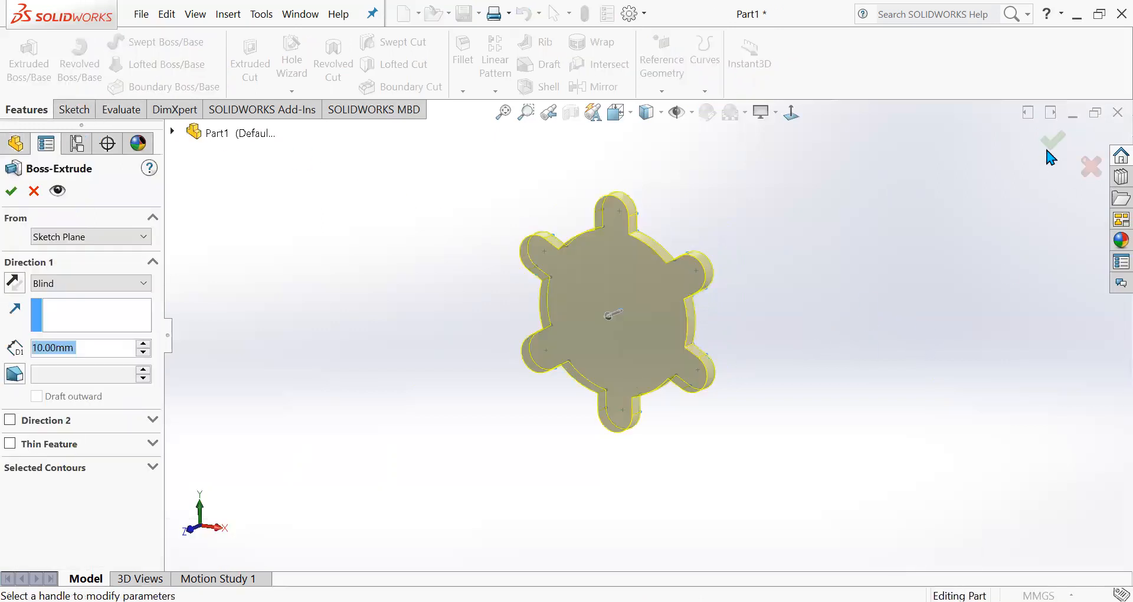
{"action": "left_click", "coordinate": [1053, 141]}
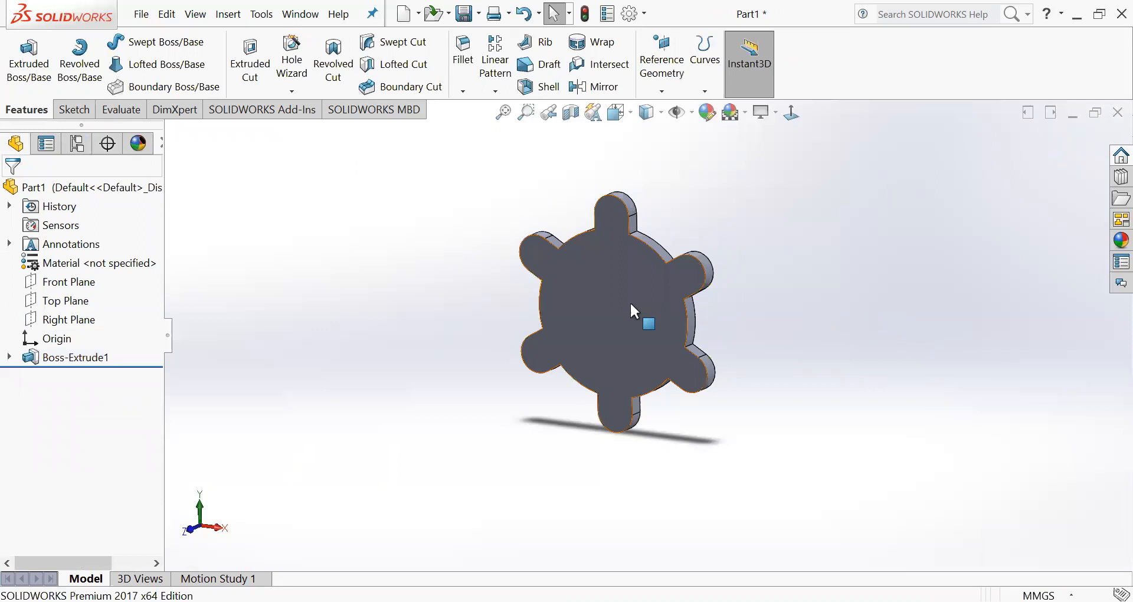
Step: Start a new sketch on the Front Plane
{"action": "scroll", "coordinate": [626, 304], "scroll_direction": "up", "scroll_amount": 5}
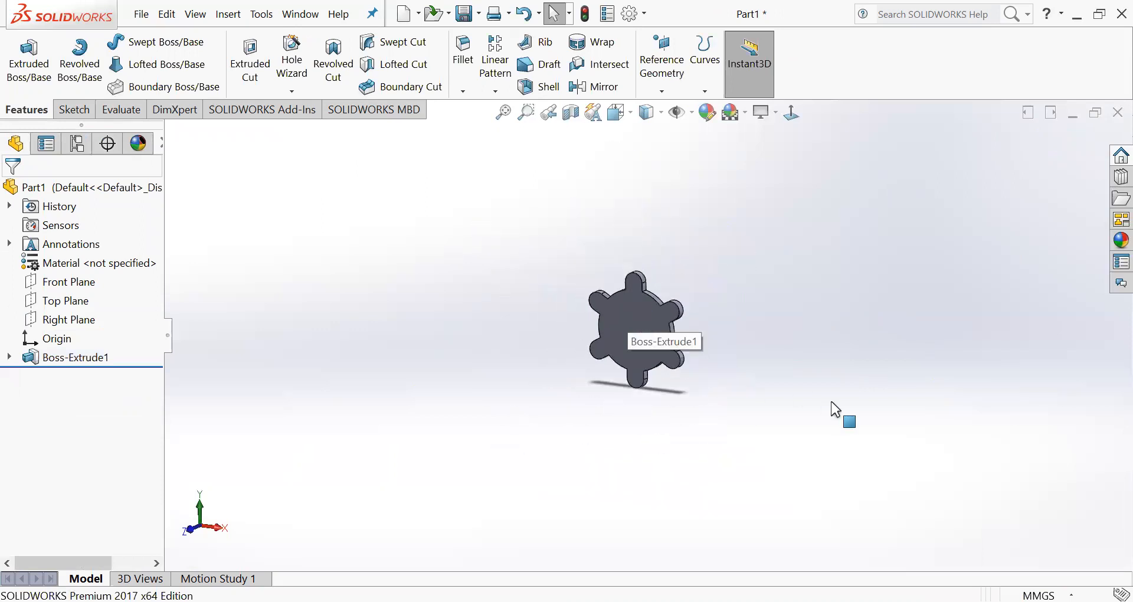
{"action": "middle_click_drag", "start_coordinate": [836, 409], "coordinate": [915, 451]}
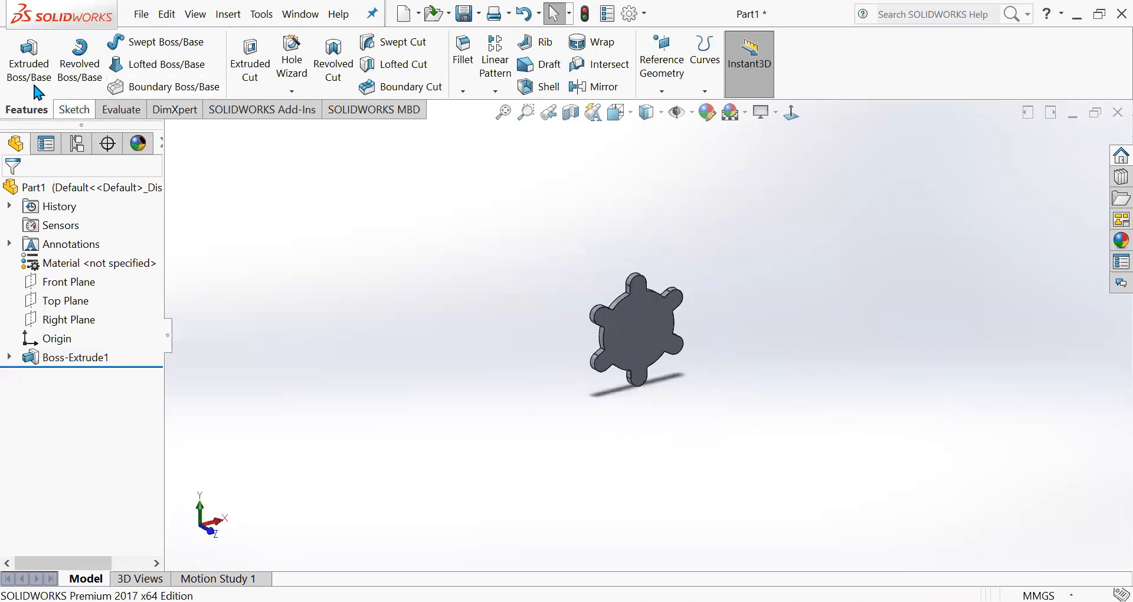
{"action": "left_click", "coordinate": [74, 109]}
{"action": "left_click", "coordinate": [21, 59]}
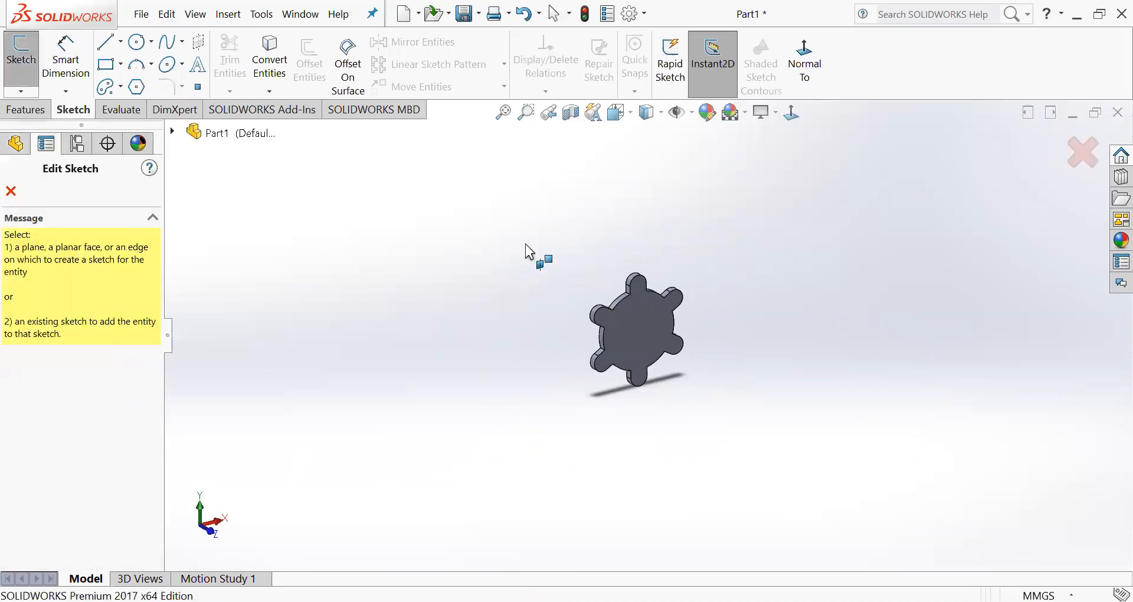
{"action": "left_click", "coordinate": [177, 135]}
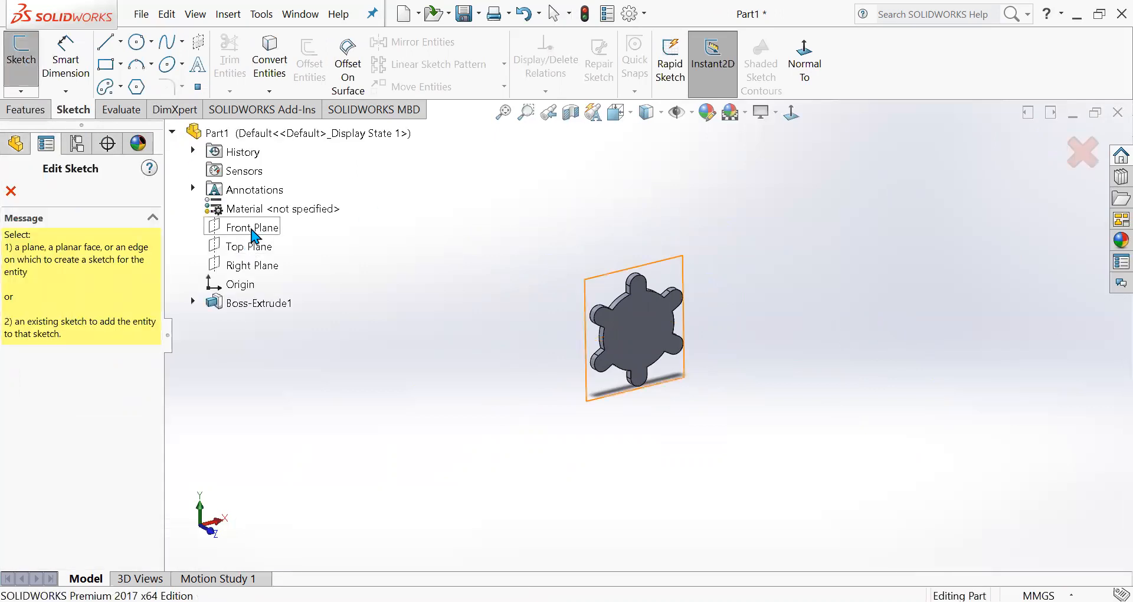
{"action": "left_click", "coordinate": [255, 230]}
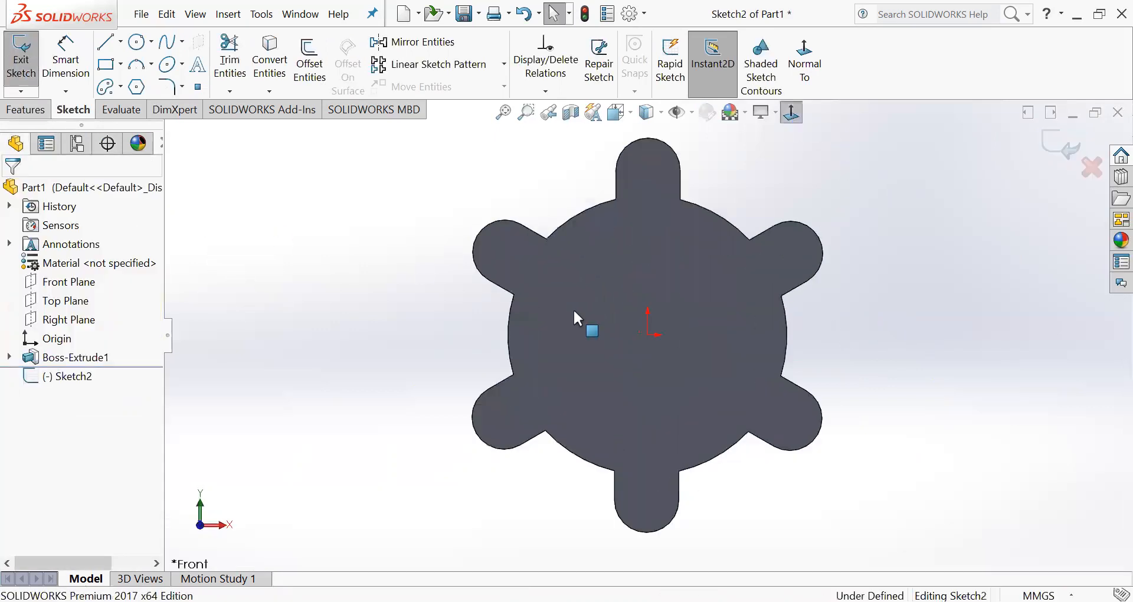
Step: Sketch a corner rectangle 20 mm high and 15 mm wide to the right of the solid, starting level with the origin
{"action": "scroll", "coordinate": [434, 302], "scroll_direction": "up", "scroll_amount": 8}
{"action": "scroll", "coordinate": [923, 341], "scroll_direction": "down", "scroll_amount": 3}
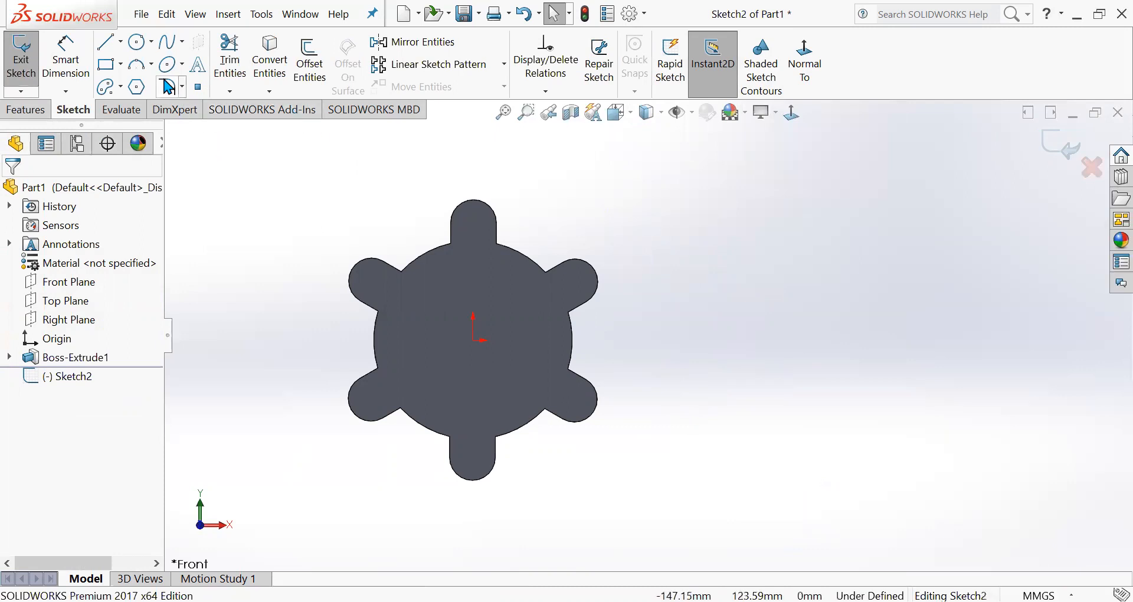
{"action": "left_click", "coordinate": [120, 65]}
{"action": "left_click", "coordinate": [122, 88]}
{"action": "left_click", "coordinate": [685, 341]}
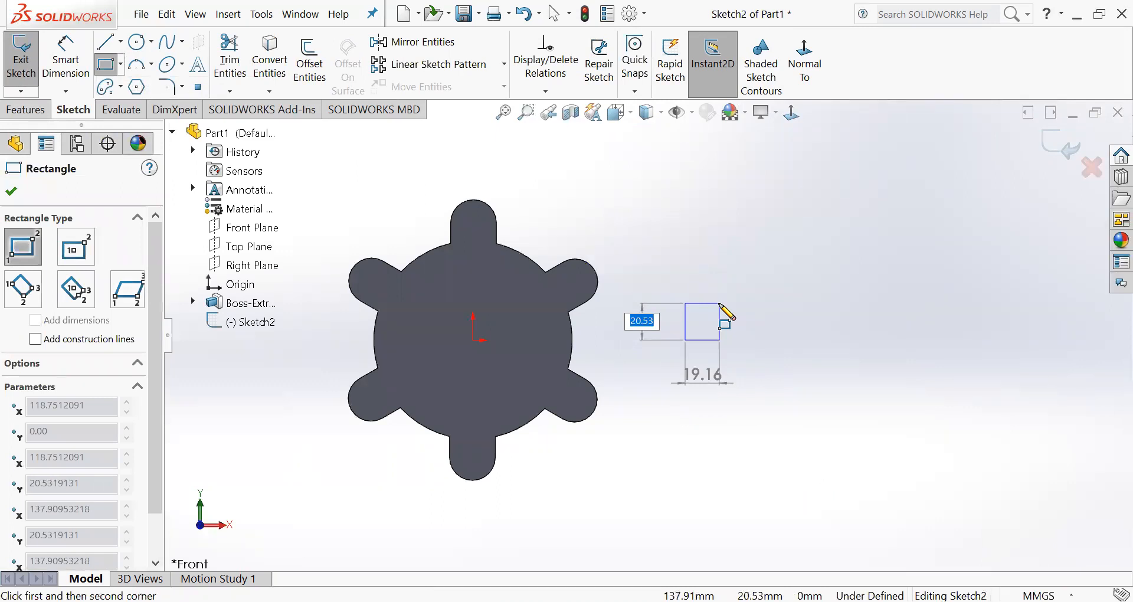
{"action": "type", "text": "2"}
{"action": "key", "text": "Tab"}
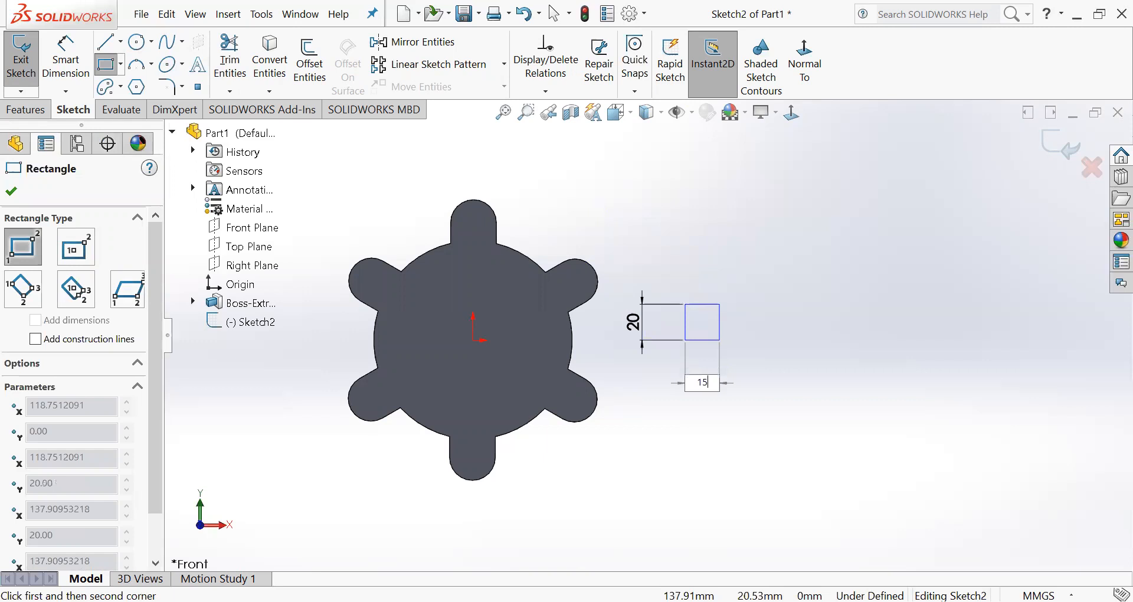
{"action": "key", "text": "Return"}
{"action": "key", "text": "Escape"}
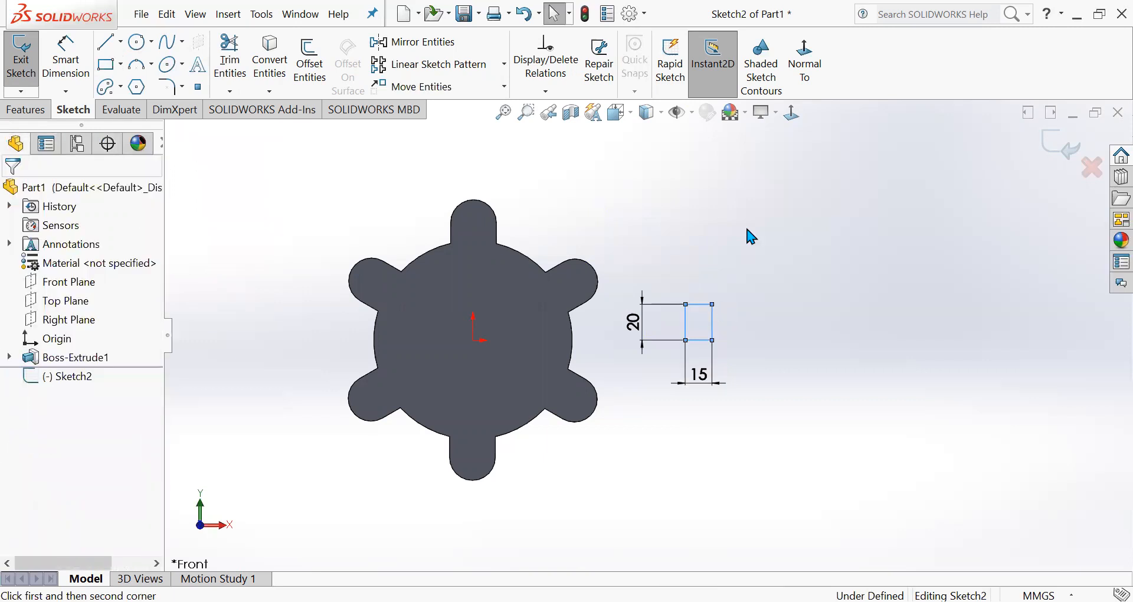
{"action": "left_click_drag", "start_coordinate": [633, 231], "coordinate": [759, 400]}
{"action": "left_click", "coordinate": [651, 263]}
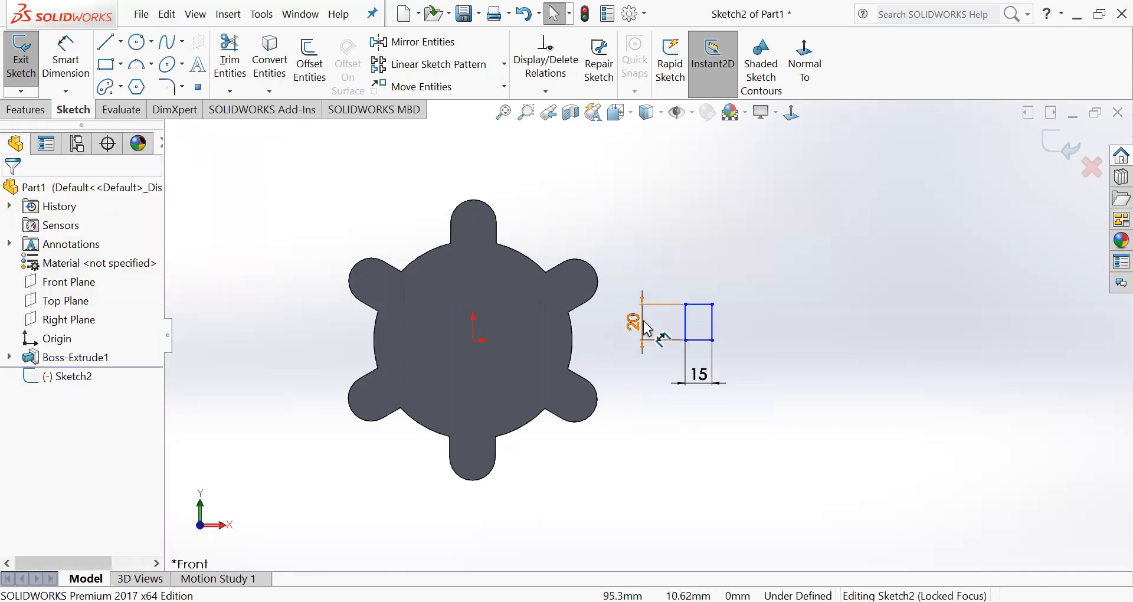
{"action": "left_click", "coordinate": [648, 329]}
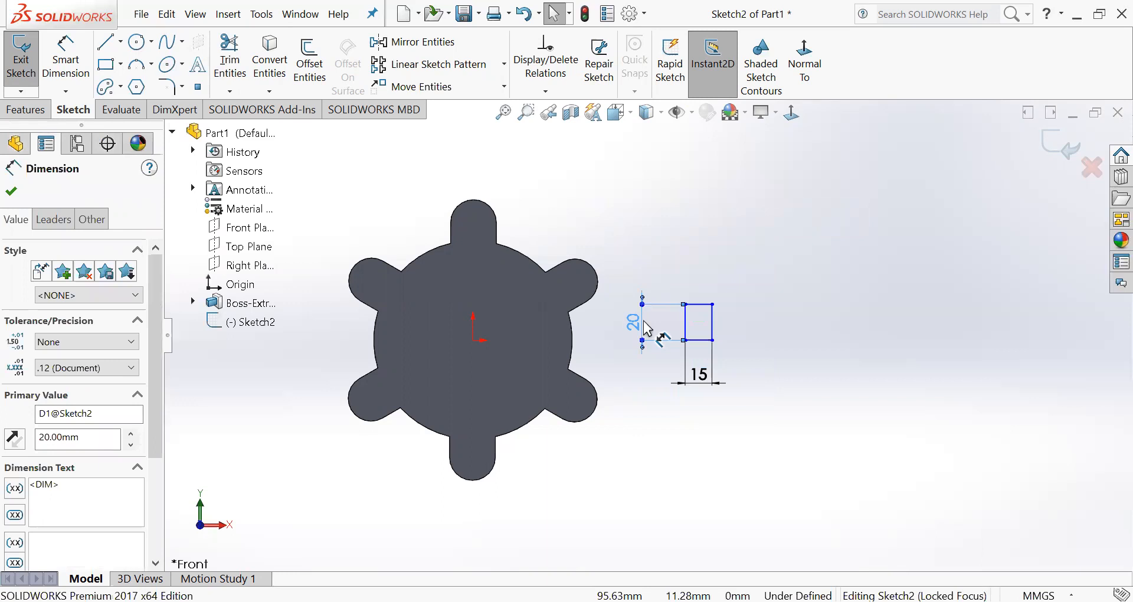
{"action": "left_click", "coordinate": [785, 298]}
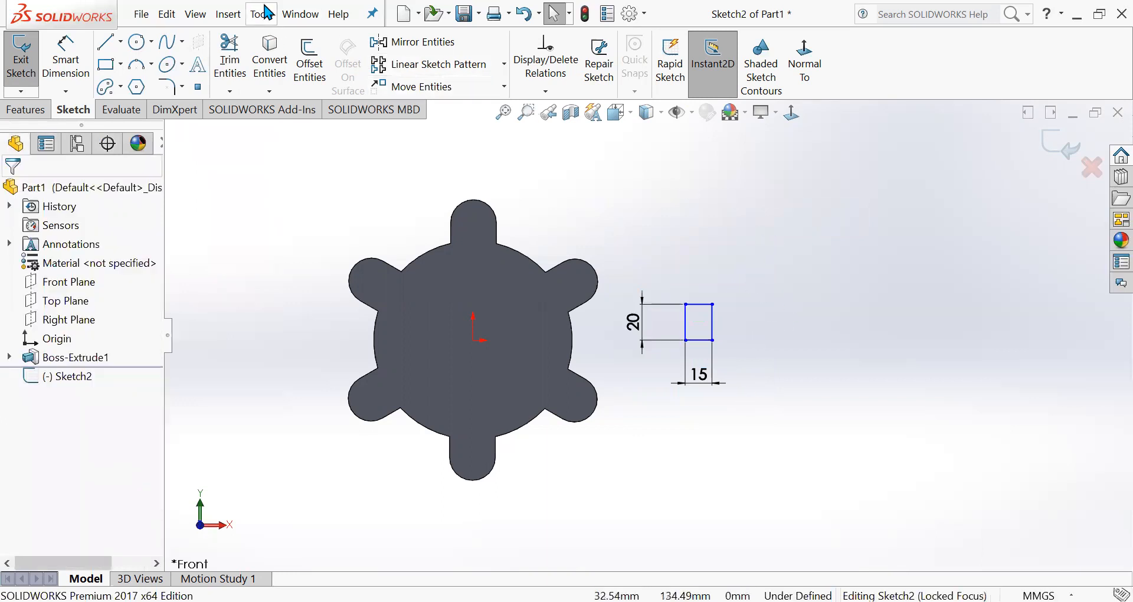
Step: Start a linear sketch pattern along the X-axis with 30 mm spacing and 4 instances
{"action": "left_click", "coordinate": [507, 66]}
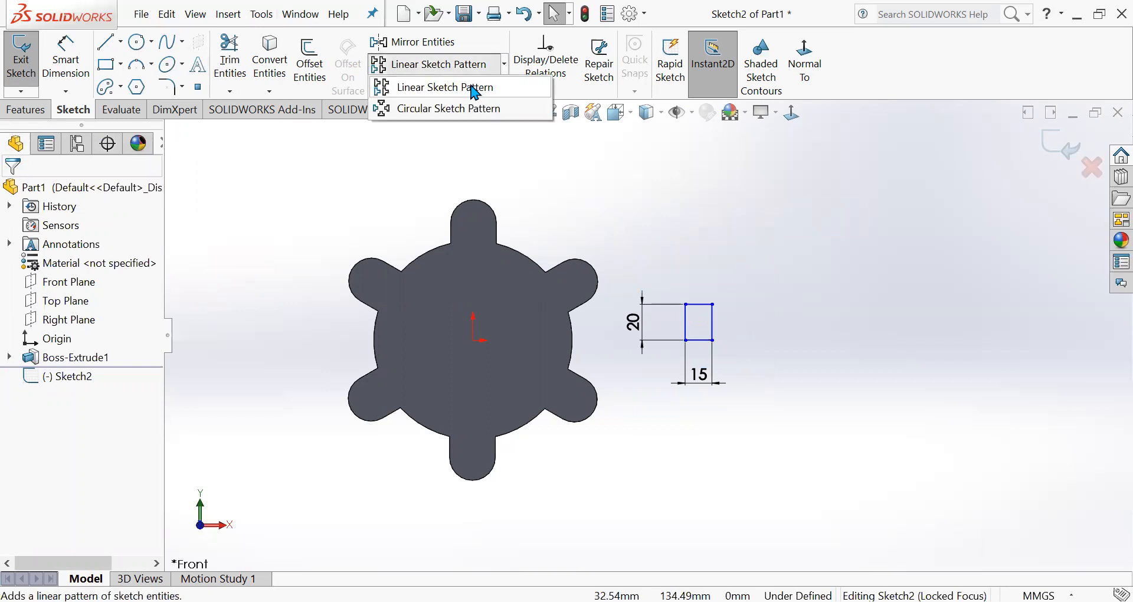
{"action": "left_click", "coordinate": [476, 93]}
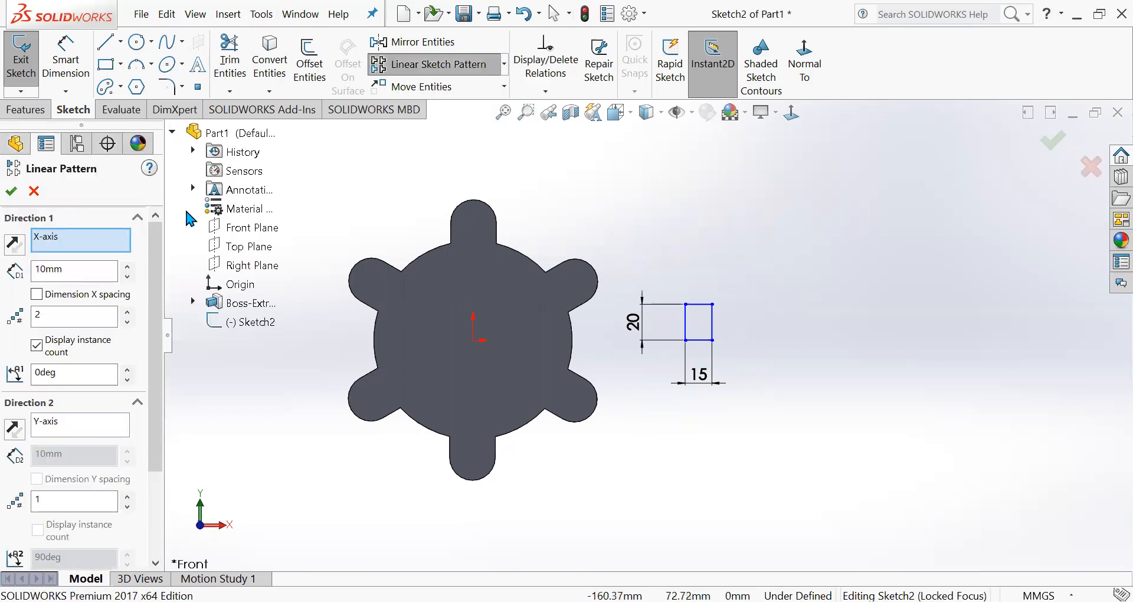
{"action": "left_click", "coordinate": [69, 248]}
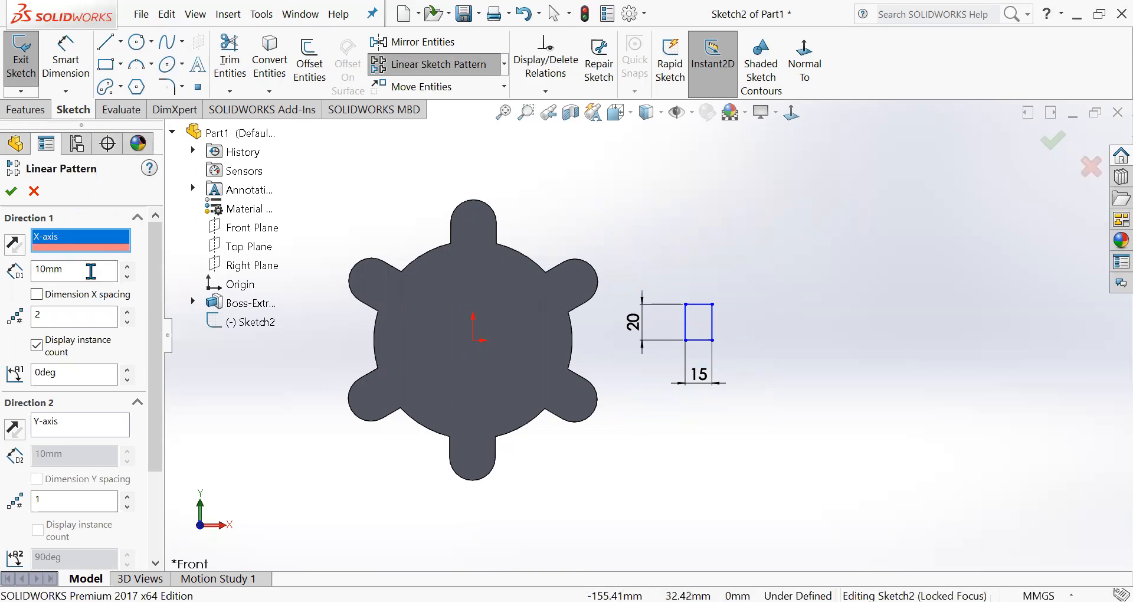
{"action": "left_click", "coordinate": [91, 271]}
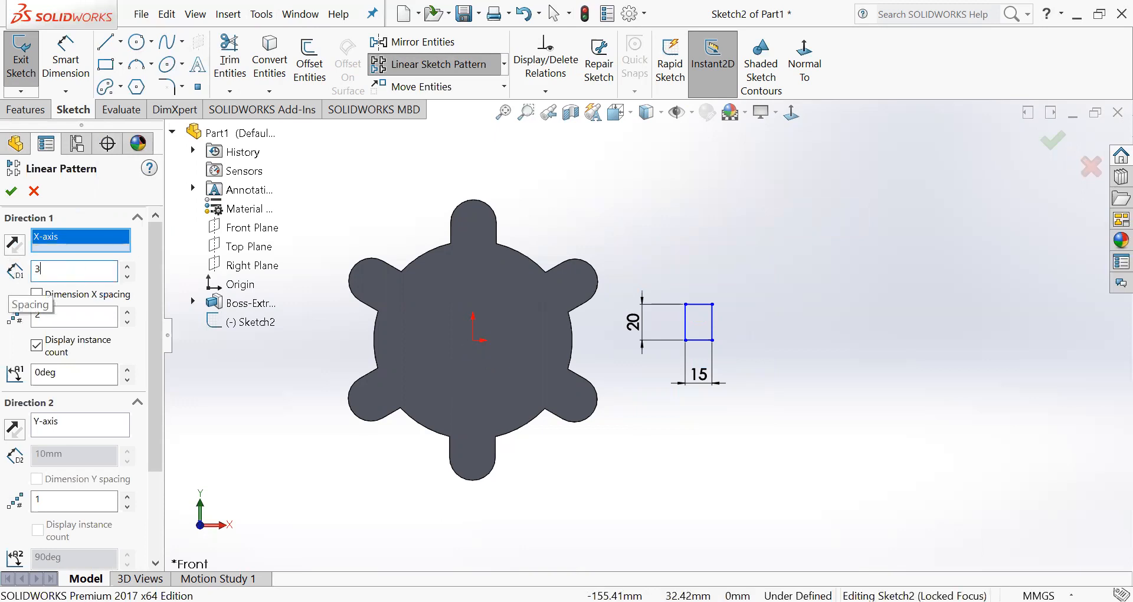
{"action": "left_click", "coordinate": [95, 323]}
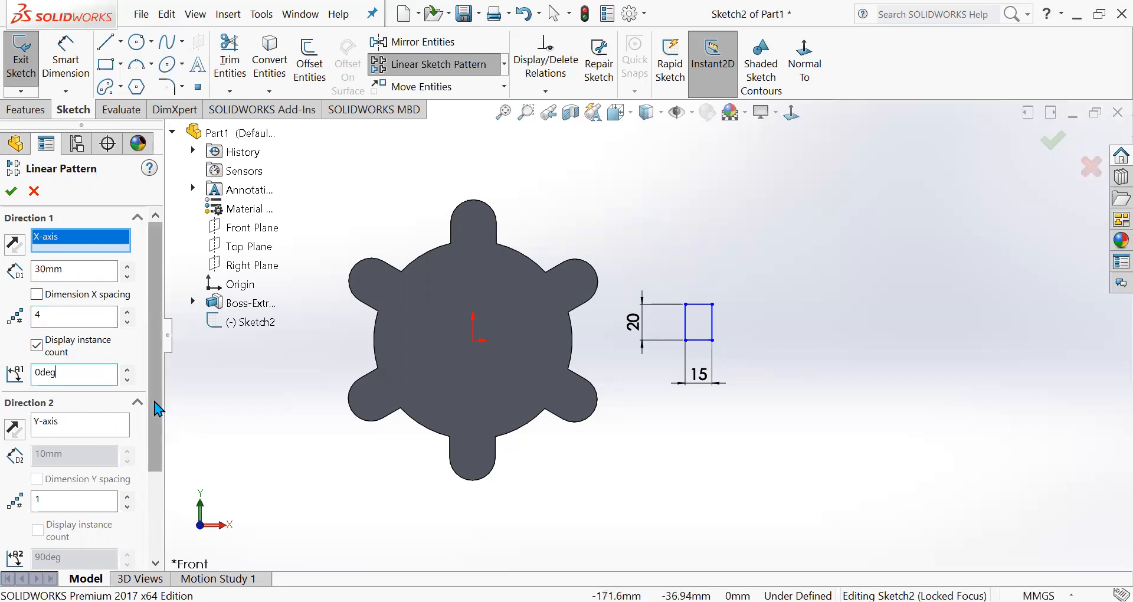
Step: Set the pattern's Y-axis direction to 3 instances with 40 mm spacing
{"action": "scroll", "coordinate": [157, 405], "scroll_direction": "down", "scroll_amount": 2}
{"action": "left_click", "coordinate": [92, 430]}
{"action": "double_click", "coordinate": [92, 429]}
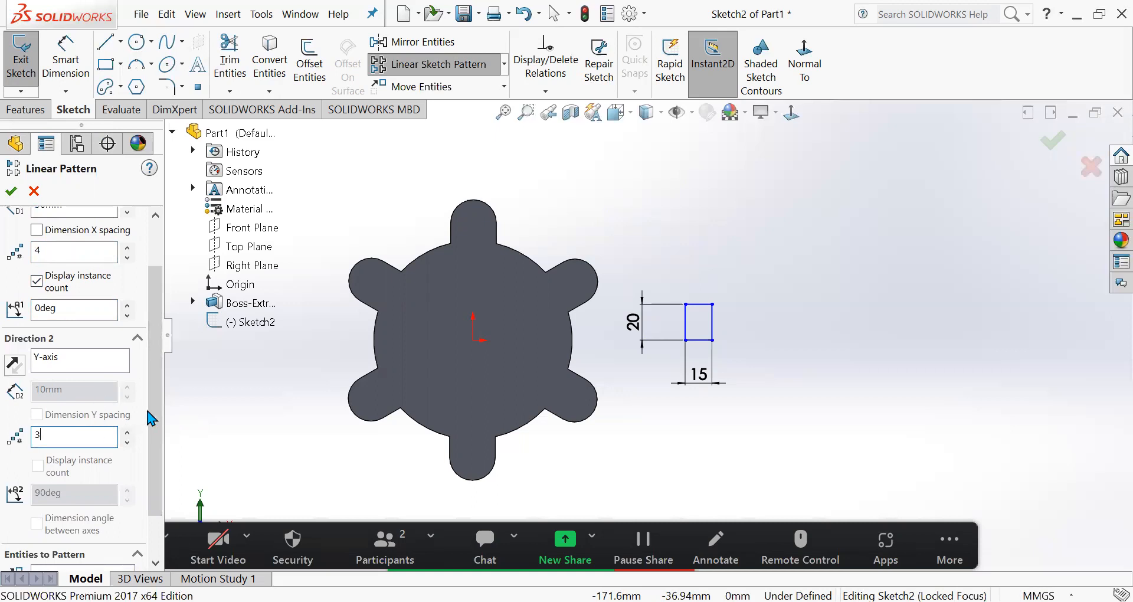
{"action": "scroll", "coordinate": [156, 413], "scroll_direction": "down", "scroll_amount": 1}
{"action": "double_click", "coordinate": [66, 353]}
{"action": "type", "text": "40"}
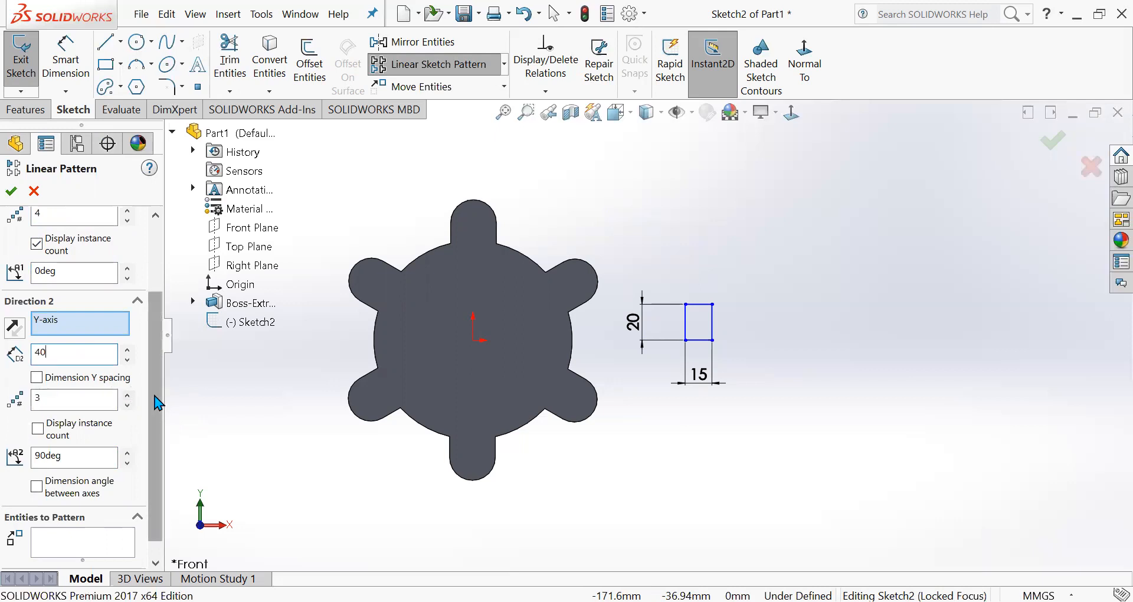
{"action": "left_click_drag", "start_coordinate": [155, 394], "coordinate": [153, 426]}
Step: Choose the rectangle's four lines as the entities to pattern and create the linear pattern
{"action": "left_click", "coordinate": [69, 526]}
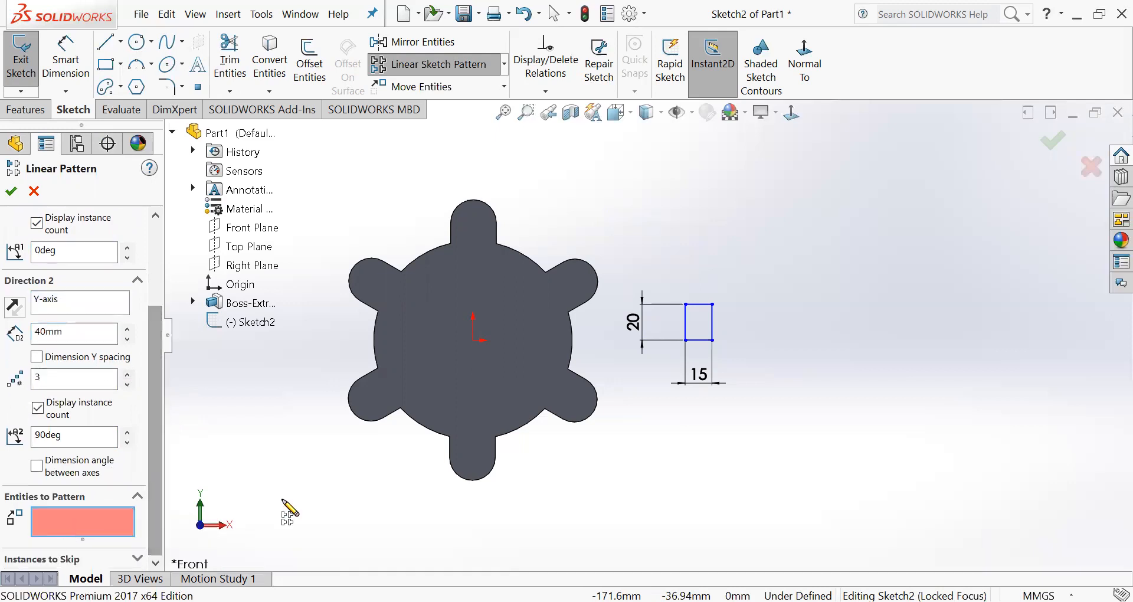
{"action": "left_click", "coordinate": [685, 320]}
{"action": "left_click", "coordinate": [696, 304]}
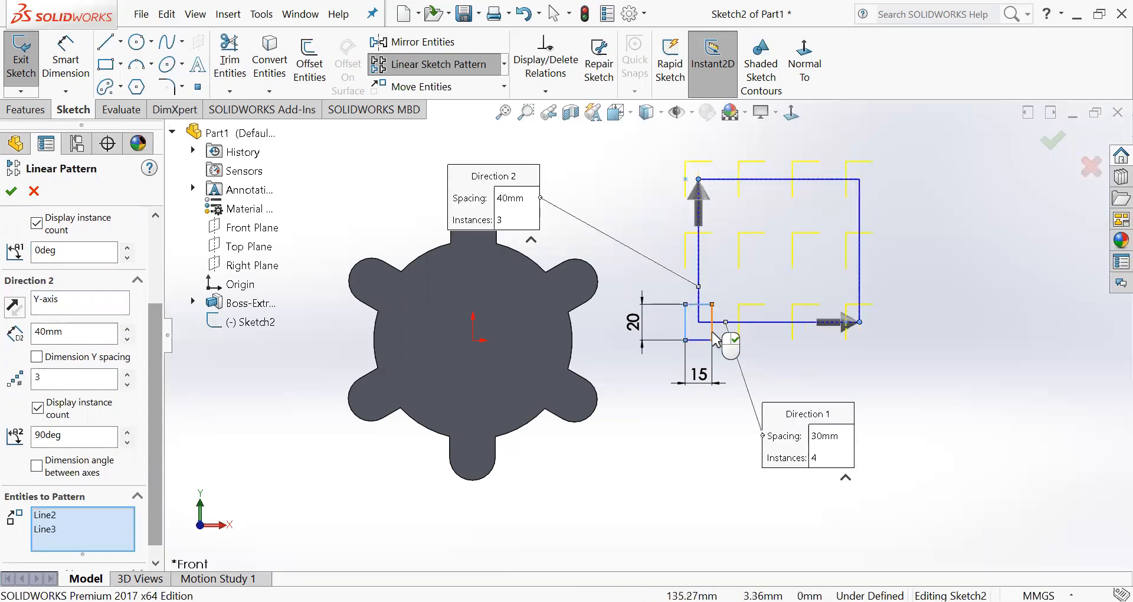
{"action": "left_click", "coordinate": [712, 333]}
{"action": "left_click", "coordinate": [702, 339]}
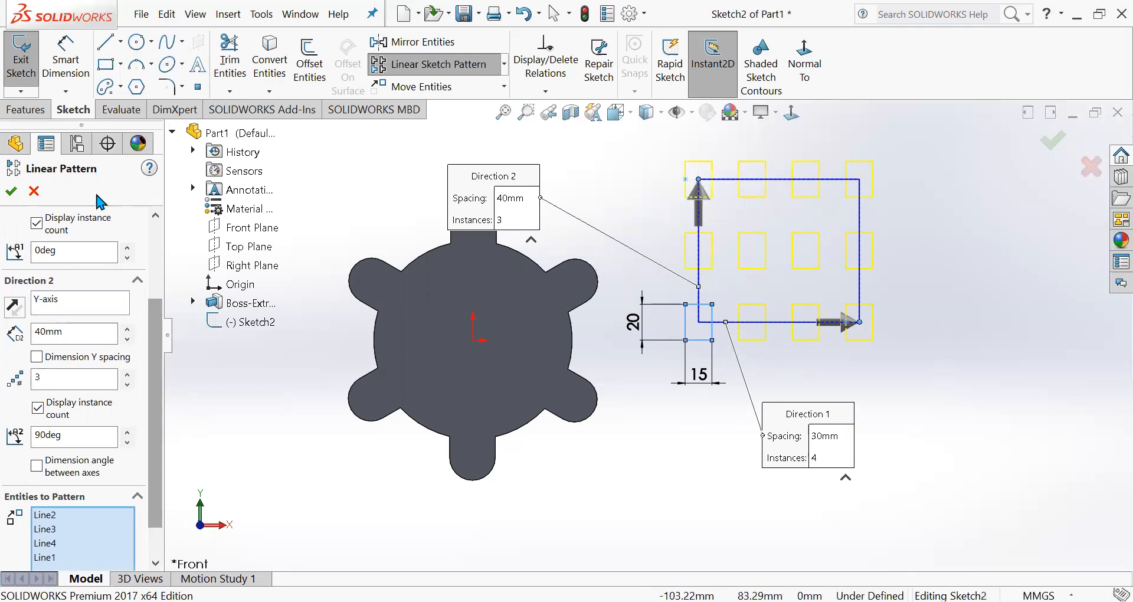
{"action": "left_click", "coordinate": [11, 191]}
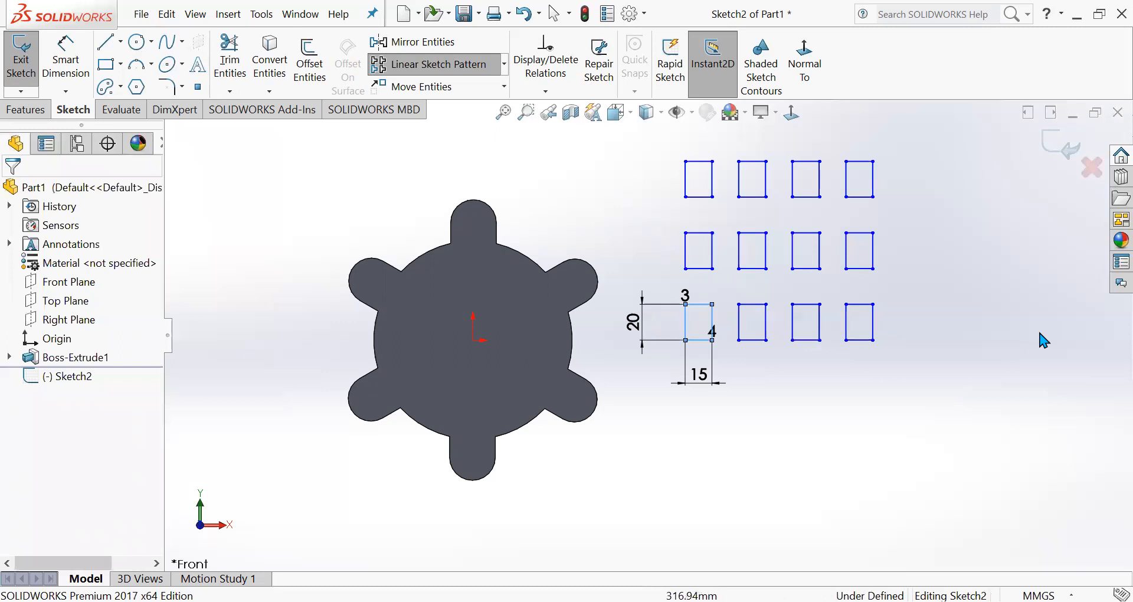
Step: Undo the linear pattern and the rectangle
{"action": "scroll", "coordinate": [663, 448], "scroll_direction": "down", "scroll_amount": 3}
{"action": "scroll", "coordinate": [648, 433], "scroll_direction": "up", "scroll_amount": 6}
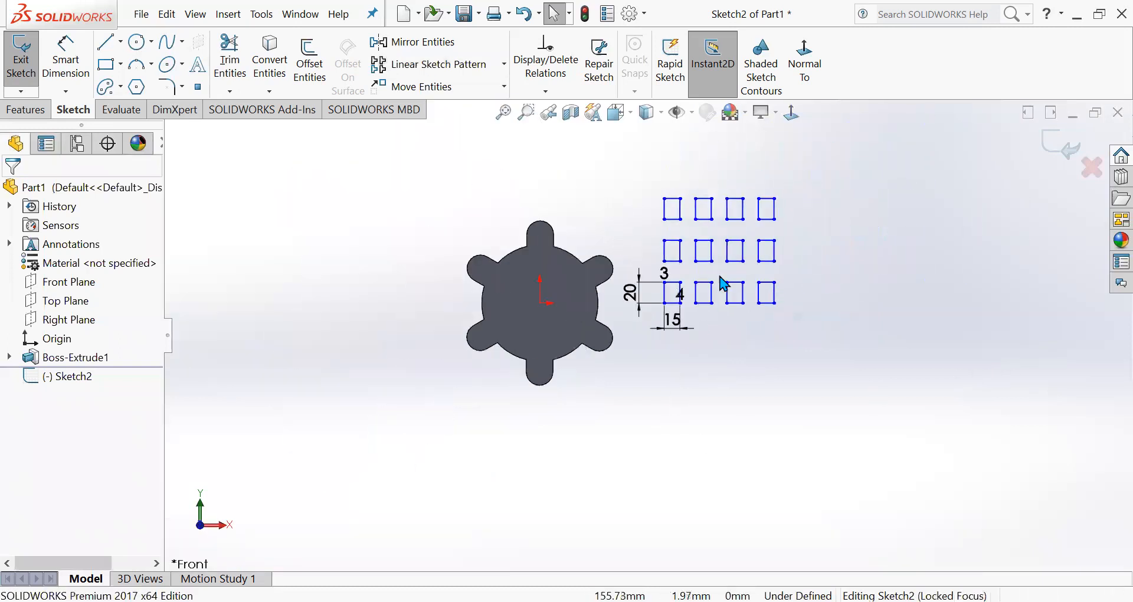
{"action": "scroll", "coordinate": [743, 231], "scroll_direction": "down", "scroll_amount": 3}
{"action": "scroll", "coordinate": [744, 234], "scroll_direction": "down", "scroll_amount": 2}
{"action": "key", "text": "ctrl+z"}
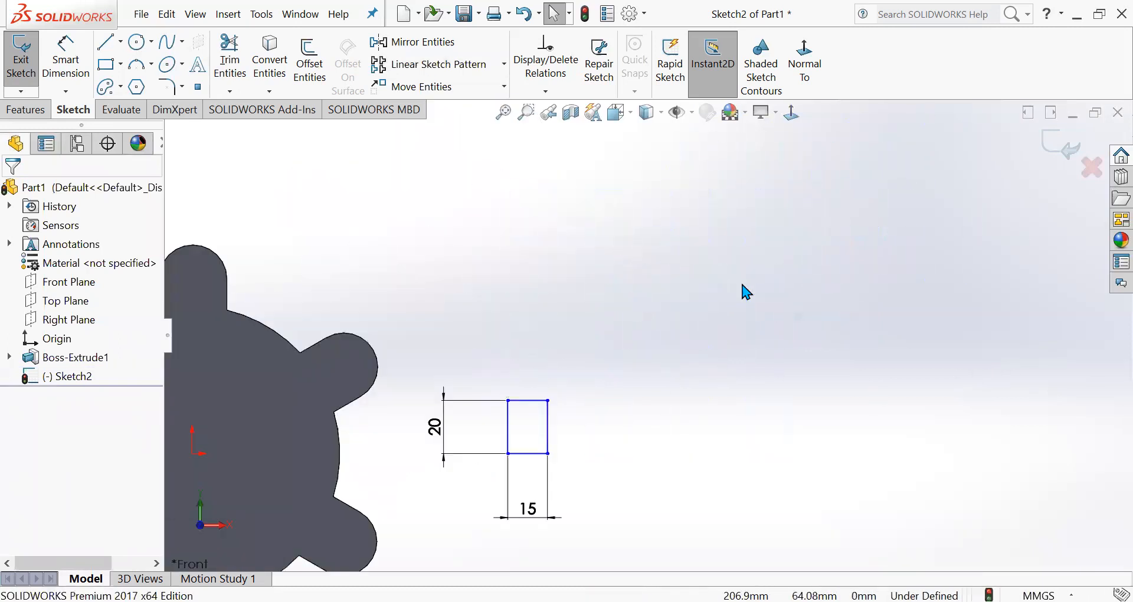
{"action": "key", "text": "ctrl+z"}
{"action": "scroll", "coordinate": [764, 284], "scroll_direction": "up", "scroll_amount": 2}
{"action": "scroll", "coordinate": [639, 392], "scroll_direction": "up", "scroll_amount": 3}
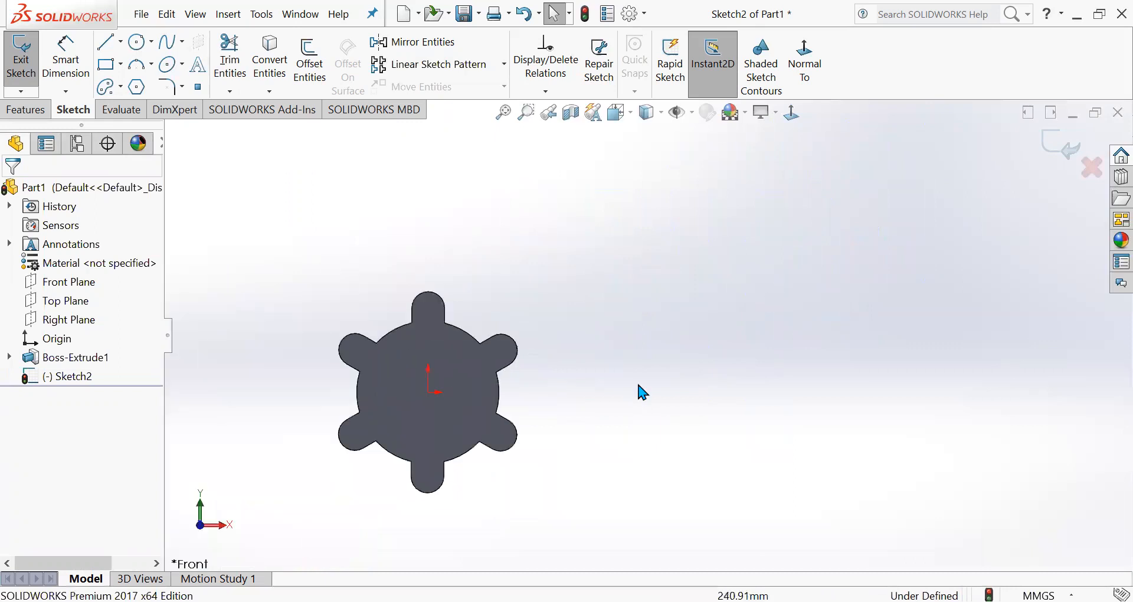
{"action": "scroll", "coordinate": [387, 480], "scroll_direction": "down", "scroll_amount": 4}
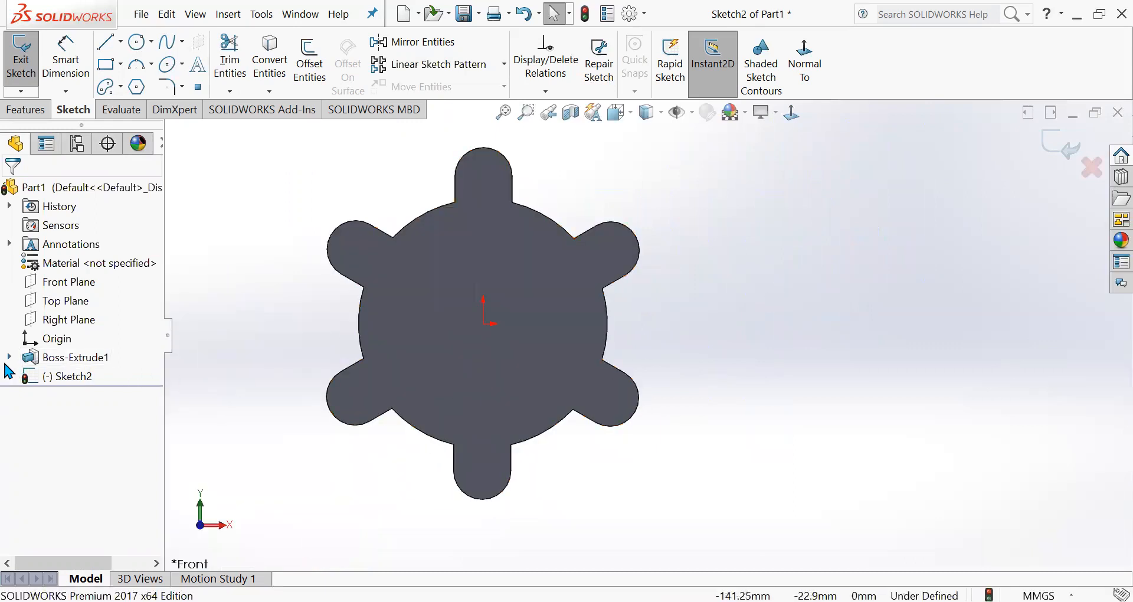
Step: Leave the empty second sketch and delete the Boss-Extrude1 feature without deleting its absorbed profile sketch
{"action": "right_click", "coordinate": [51, 359]}
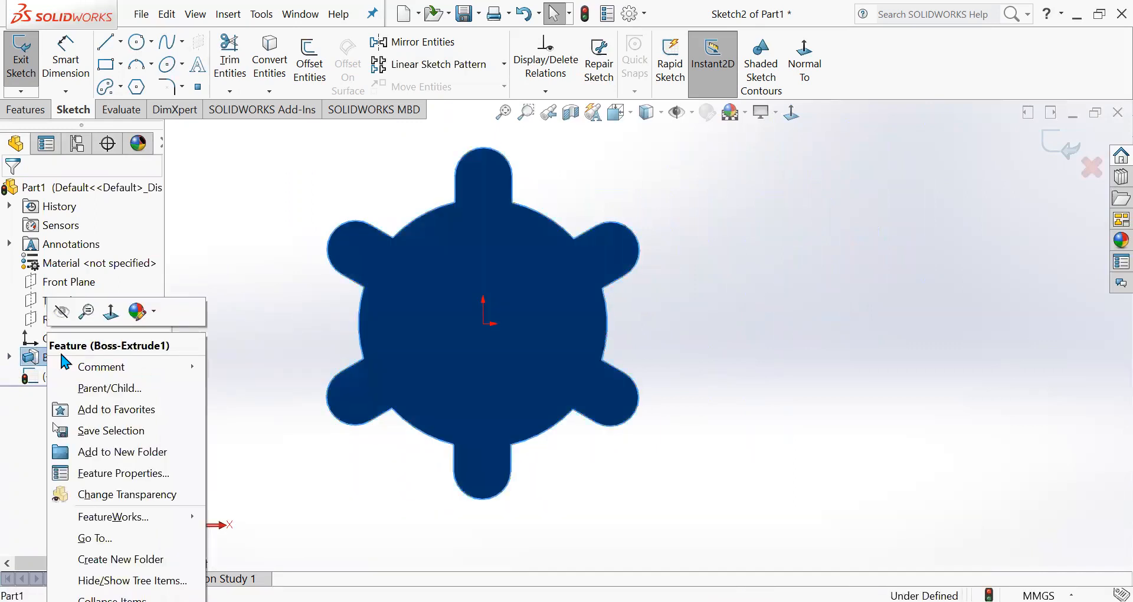
{"action": "left_click", "coordinate": [779, 218]}
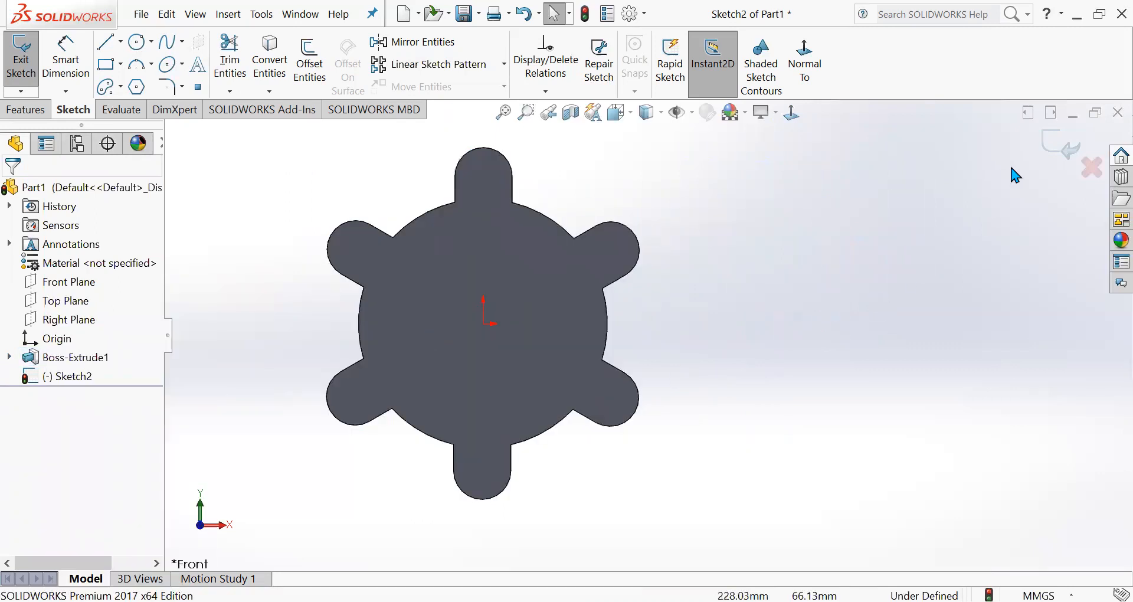
{"action": "left_click", "coordinate": [1060, 146]}
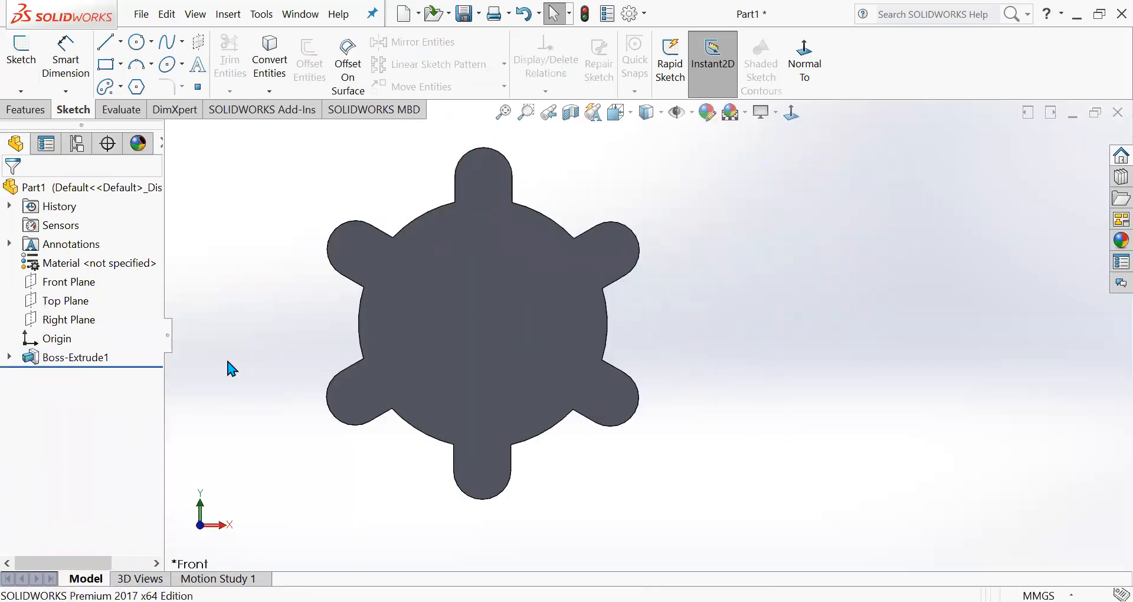
{"action": "left_click", "coordinate": [104, 358]}
{"action": "right_click", "coordinate": [102, 357]}
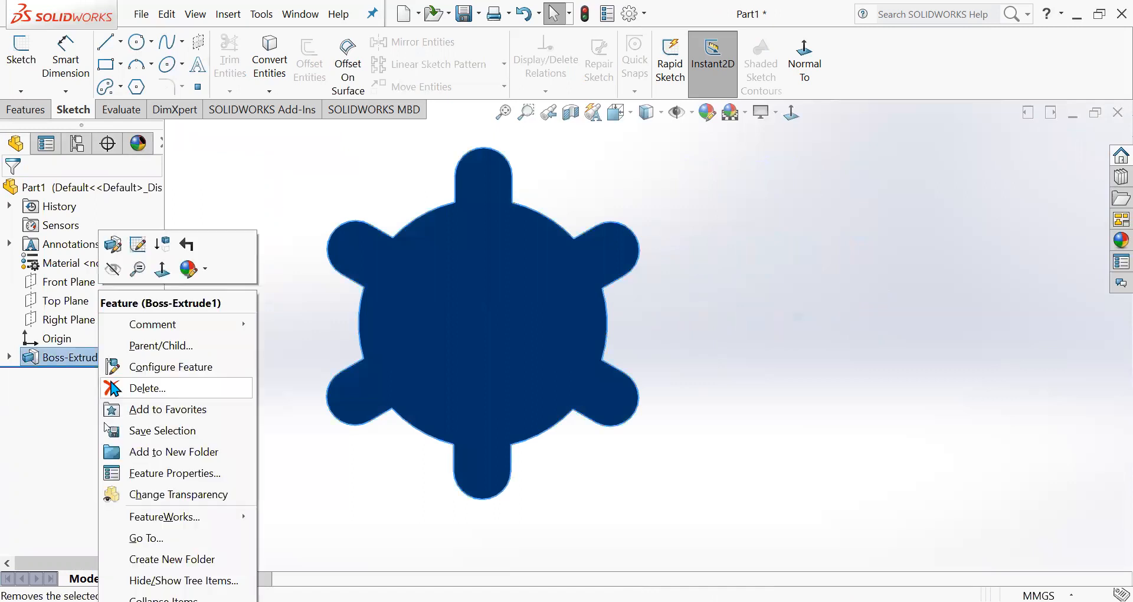
{"action": "left_click", "coordinate": [111, 385]}
{"action": "left_click", "coordinate": [672, 215]}
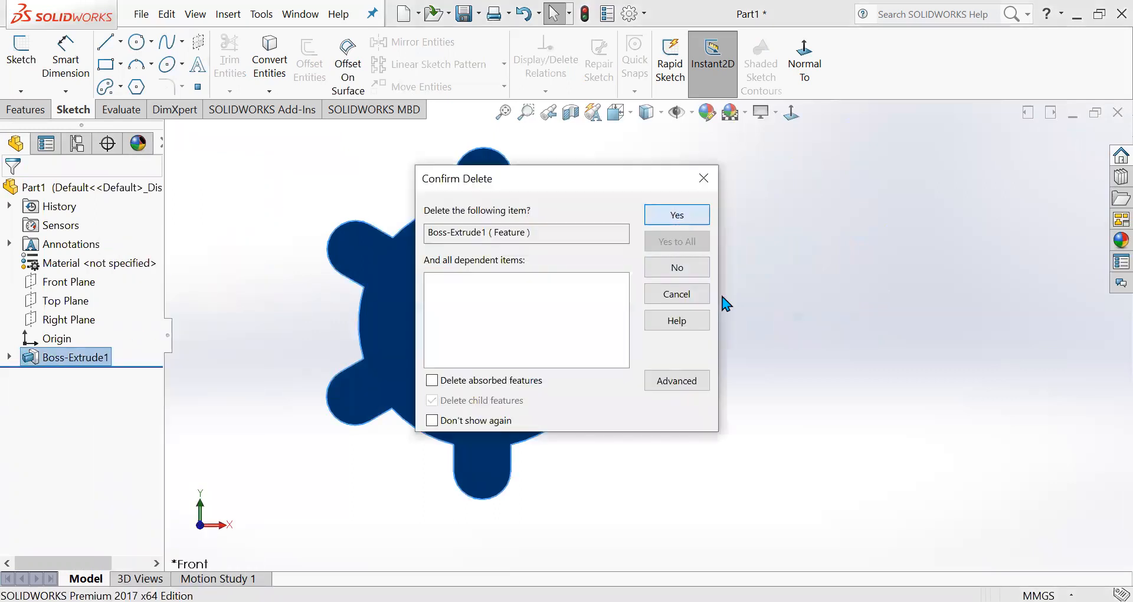
Step: Open the six-tab profile sketch for editing
{"action": "left_click", "coordinate": [62, 358]}
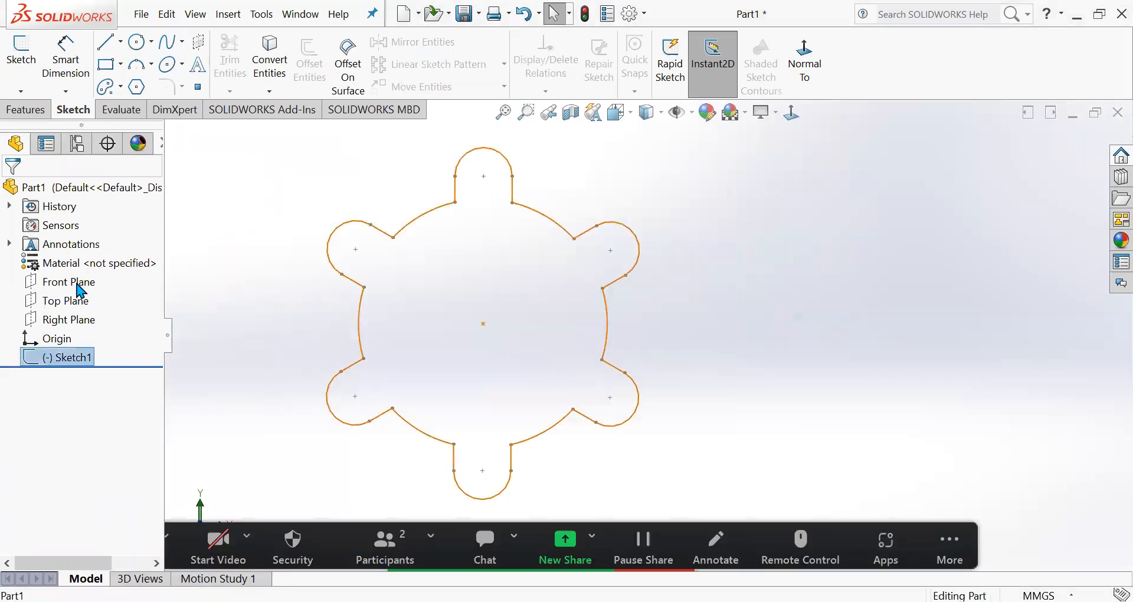
{"action": "right_click", "coordinate": [62, 358]}
{"action": "left_click", "coordinate": [76, 267]}
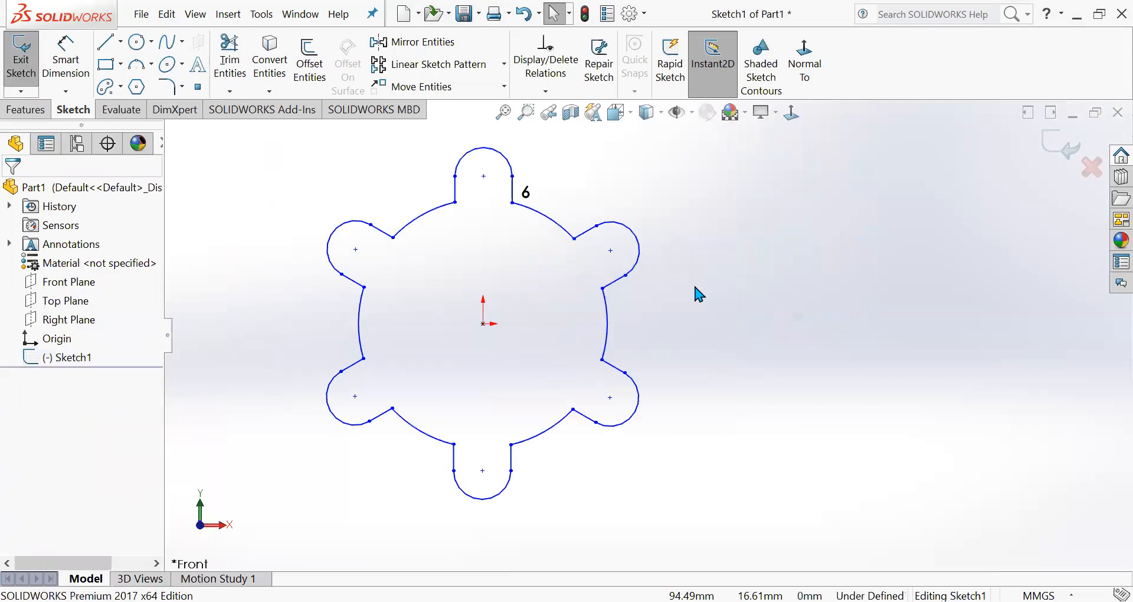
{"action": "left_click", "coordinate": [266, 16]}
{"action": "left_click", "coordinate": [402, 458]}
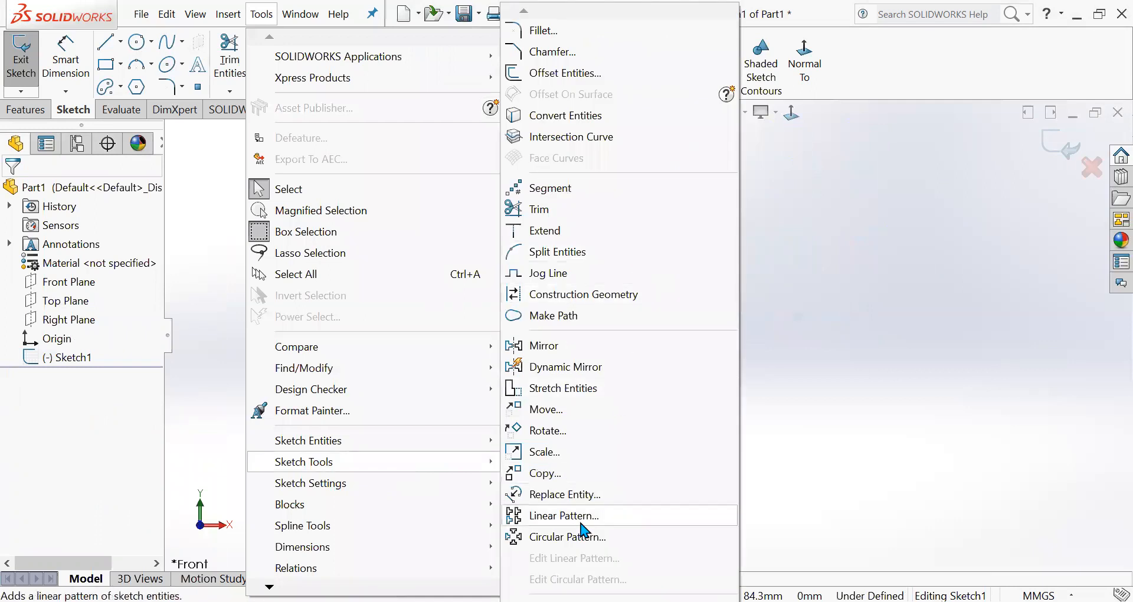
{"action": "left_click", "coordinate": [584, 354]}
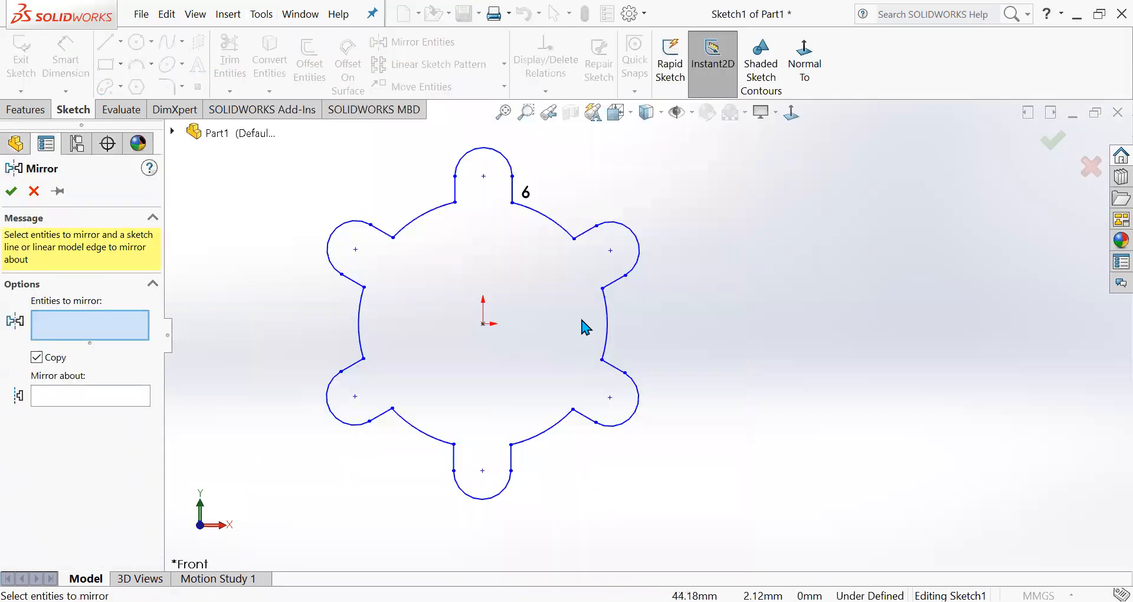
{"action": "key", "text": "Escape"}
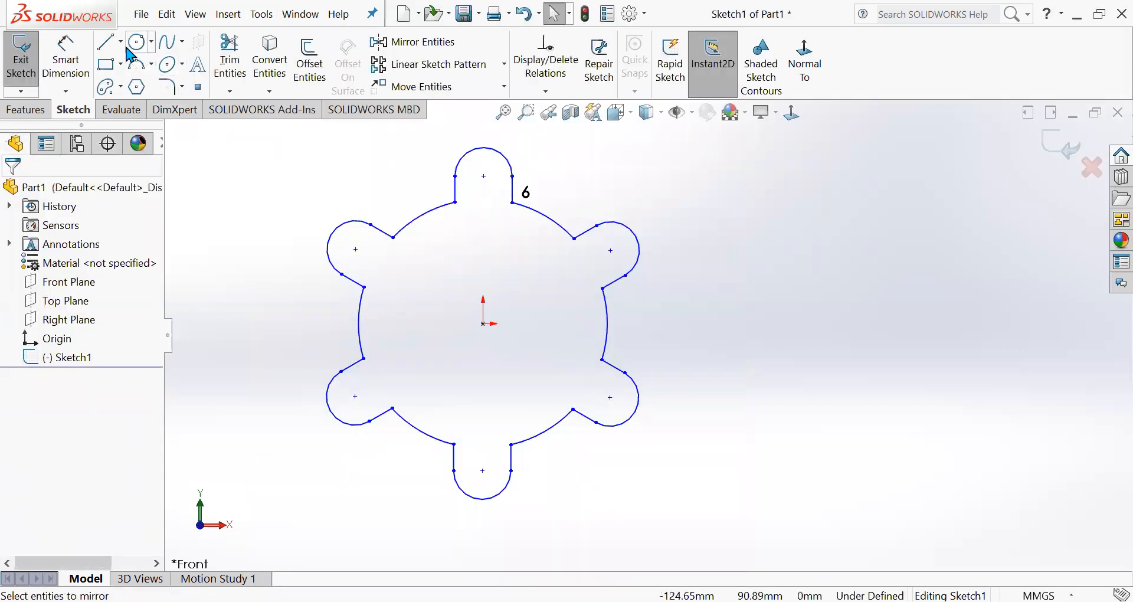
Step: Sketch a closed right triangle inside the profile, to the left of the origin, with a vertical right-hand side and horizontal base
{"action": "left_click", "coordinate": [107, 52]}
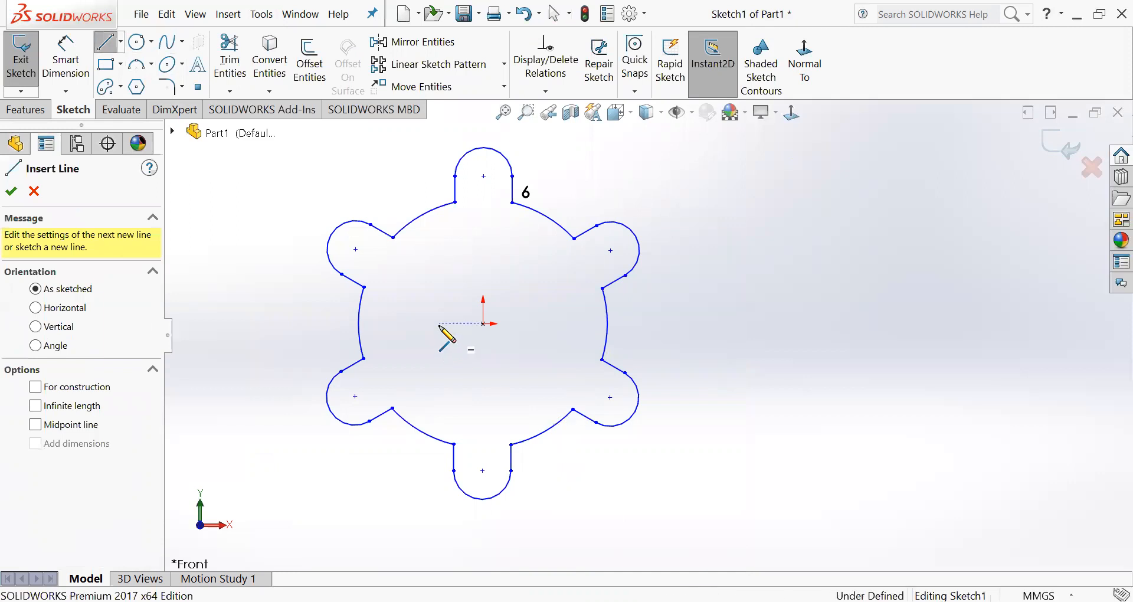
{"action": "left_click", "coordinate": [447, 274]}
{"action": "left_click", "coordinate": [439, 238]}
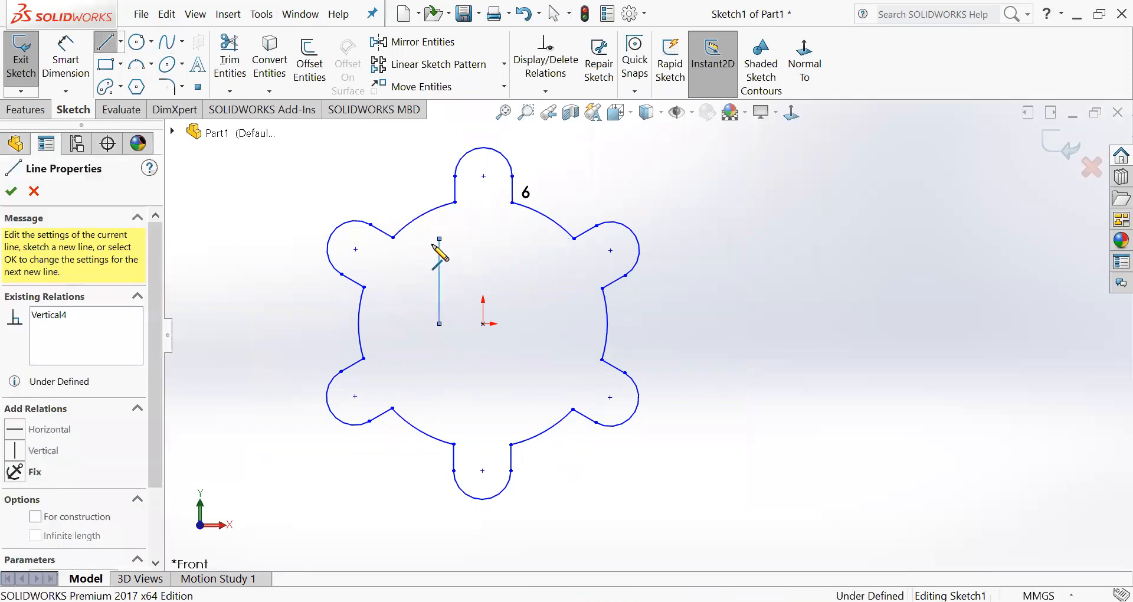
{"action": "left_click", "coordinate": [400, 323]}
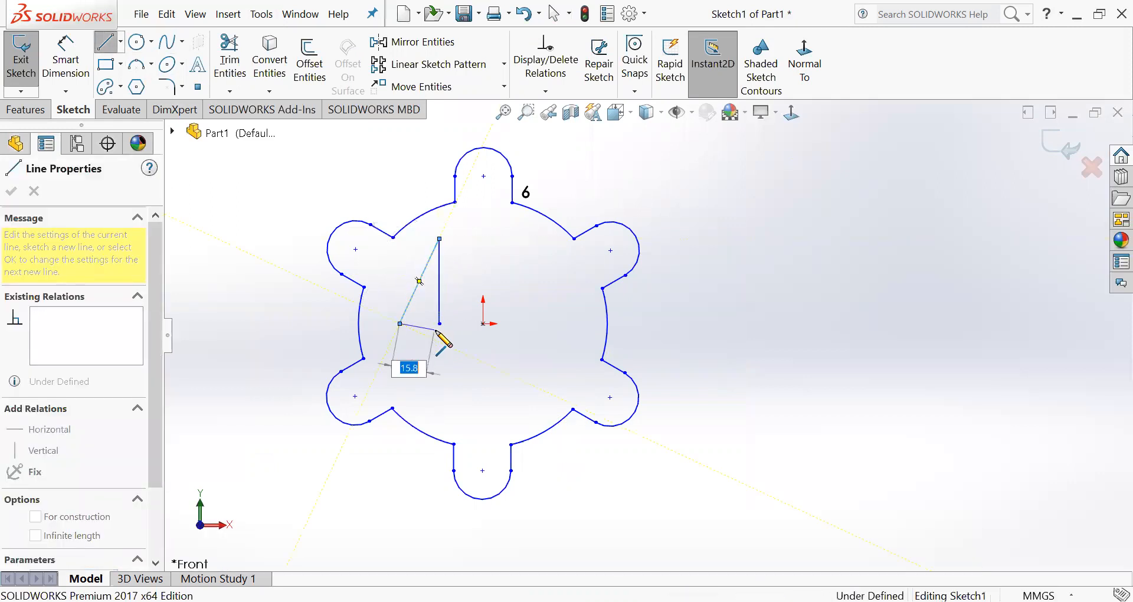
{"action": "left_click", "coordinate": [439, 324]}
{"action": "key", "text": "Escape"}
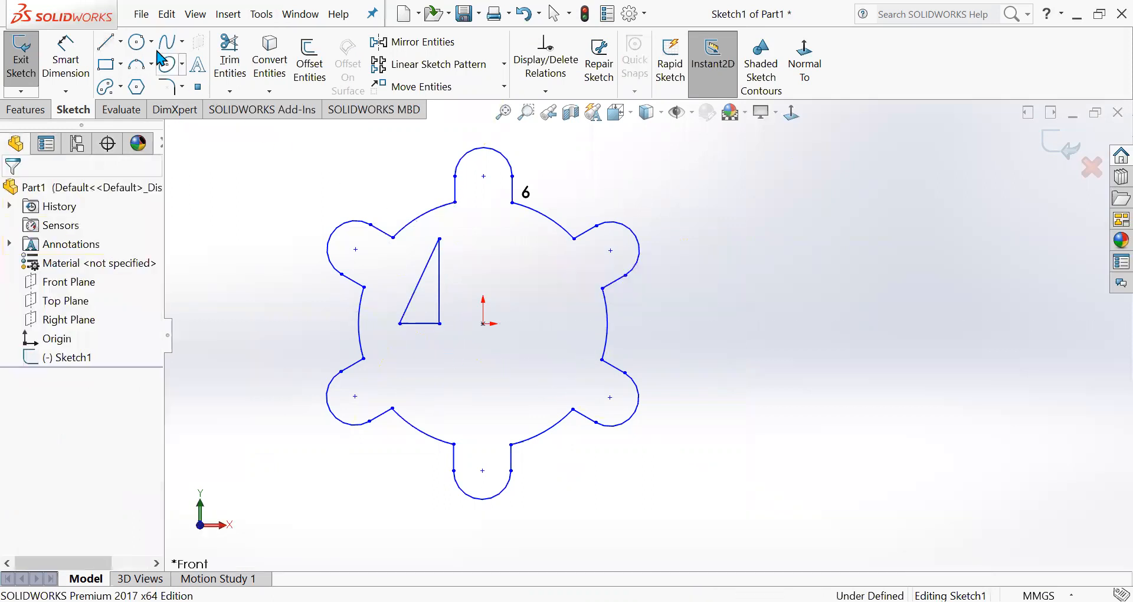
Step: Draw a vertical centerline from the origin to the arc center of the top tab
{"action": "left_click", "coordinate": [120, 42]}
{"action": "left_click", "coordinate": [125, 80]}
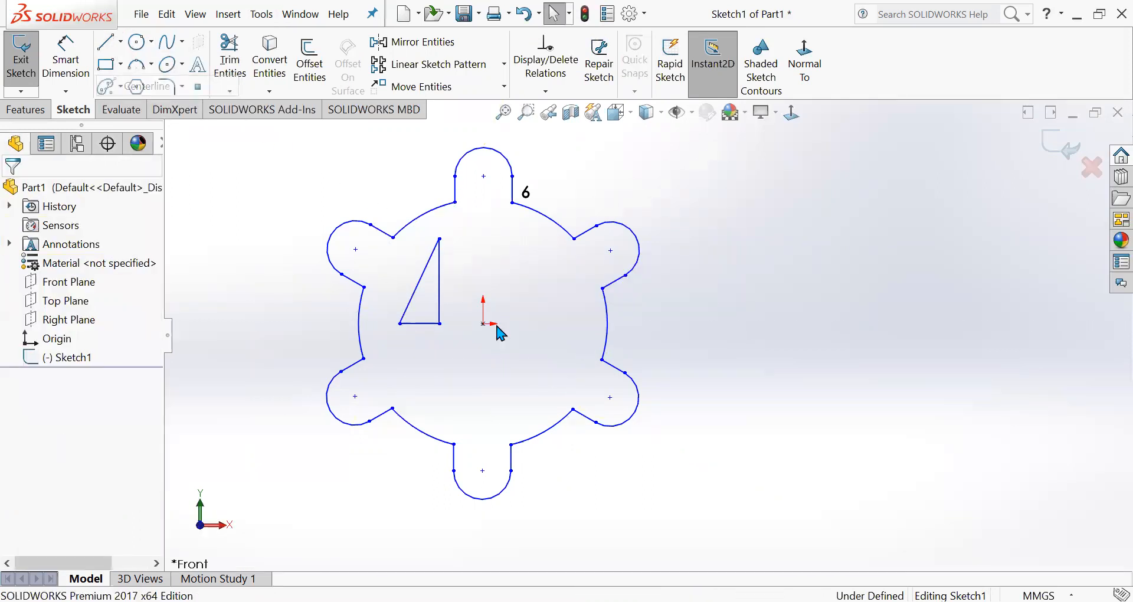
{"action": "left_click", "coordinate": [483, 323]}
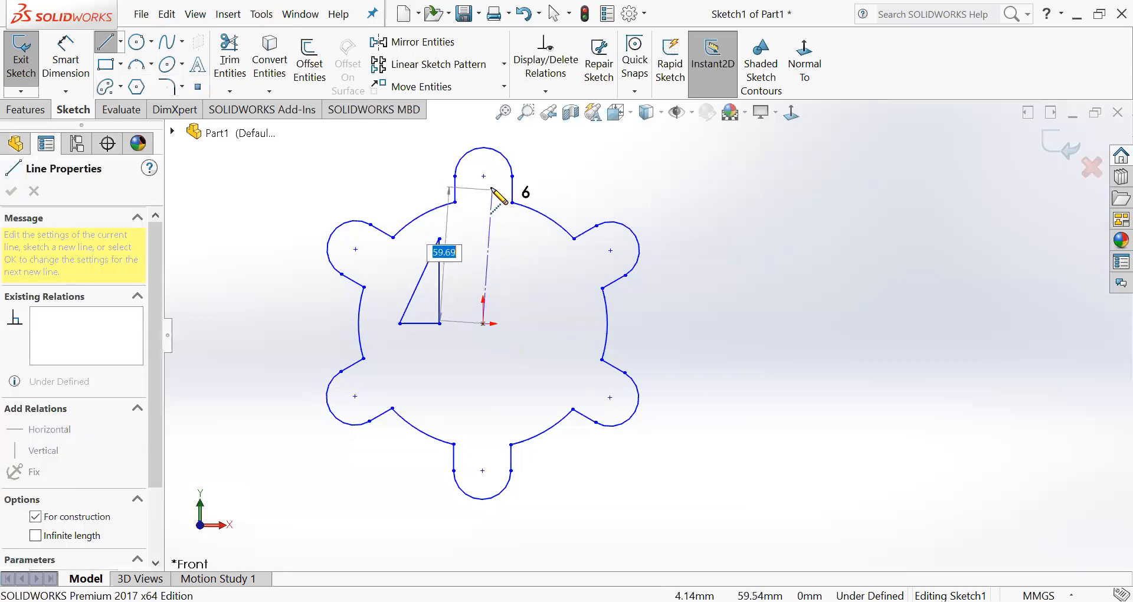
{"action": "left_click", "coordinate": [483, 176]}
{"action": "key", "text": "Escape"}
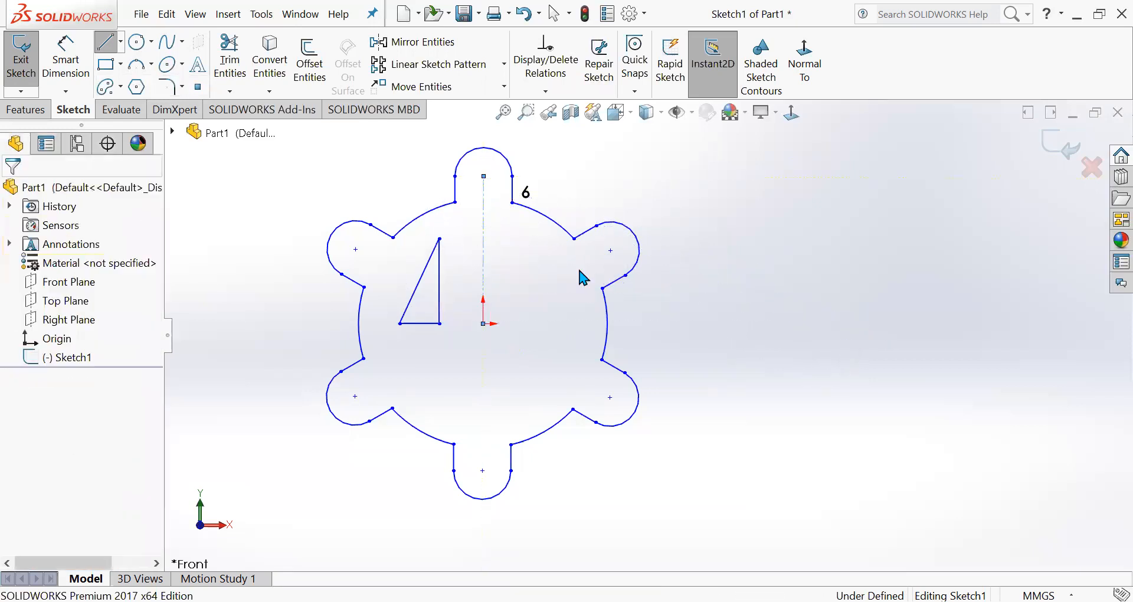
Step: Mirror the triangle's three lines about the vertical centerline, keeping the original as a copy
{"action": "left_click_drag", "start_coordinate": [443, 351], "coordinate": [401, 259]}
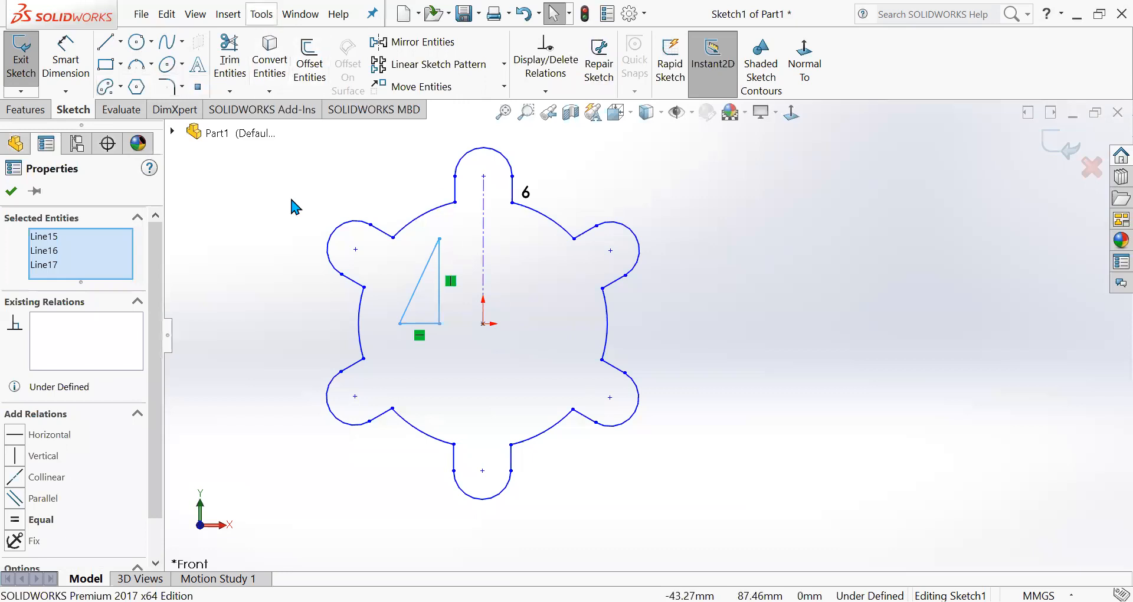
{"action": "key", "text": "alt+t"}
{"action": "mouse_move", "coordinate": [348, 458]}
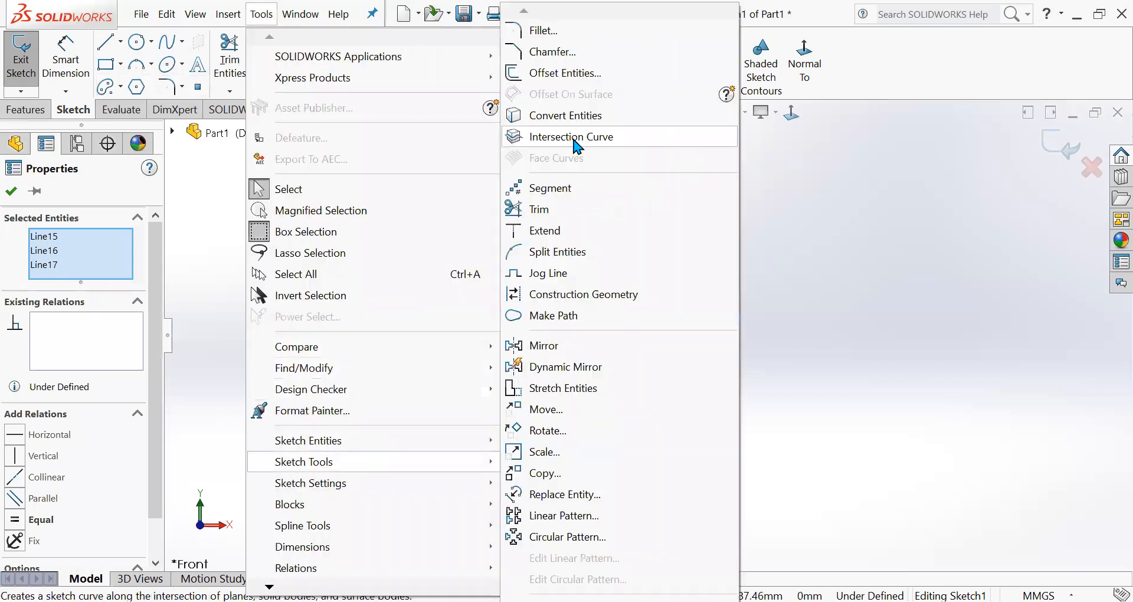
{"action": "left_click", "coordinate": [566, 357]}
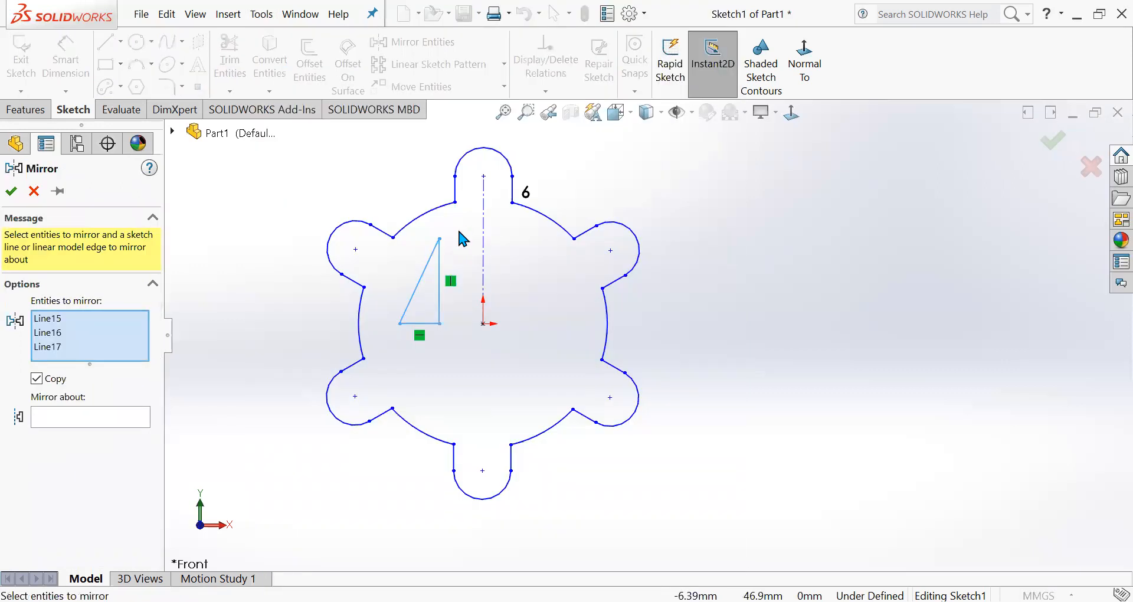
{"action": "left_click", "coordinate": [75, 416]}
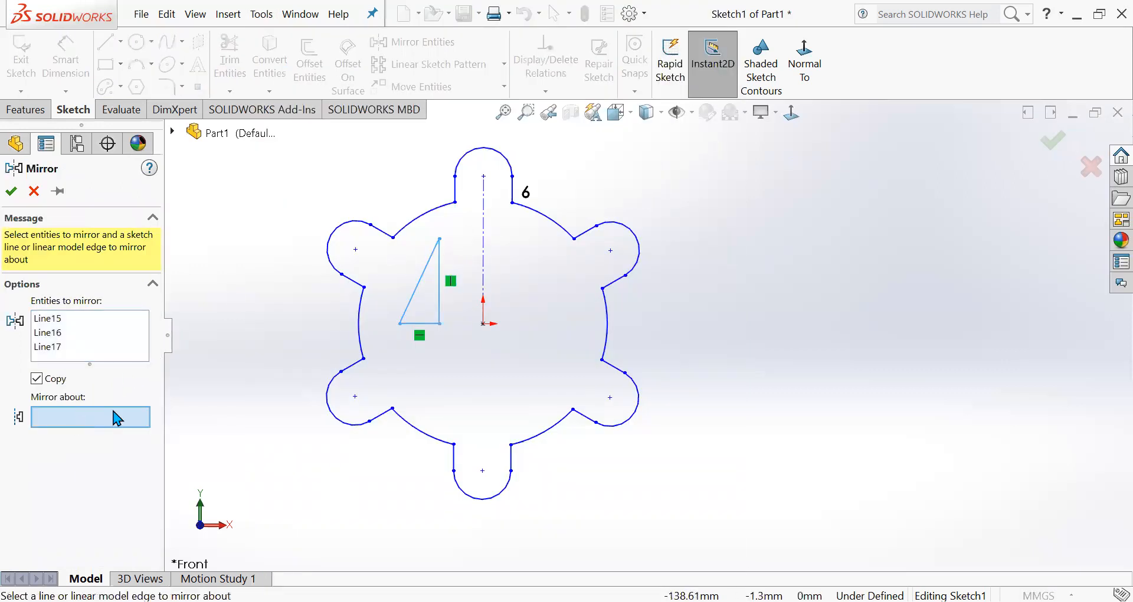
{"action": "left_click", "coordinate": [484, 243]}
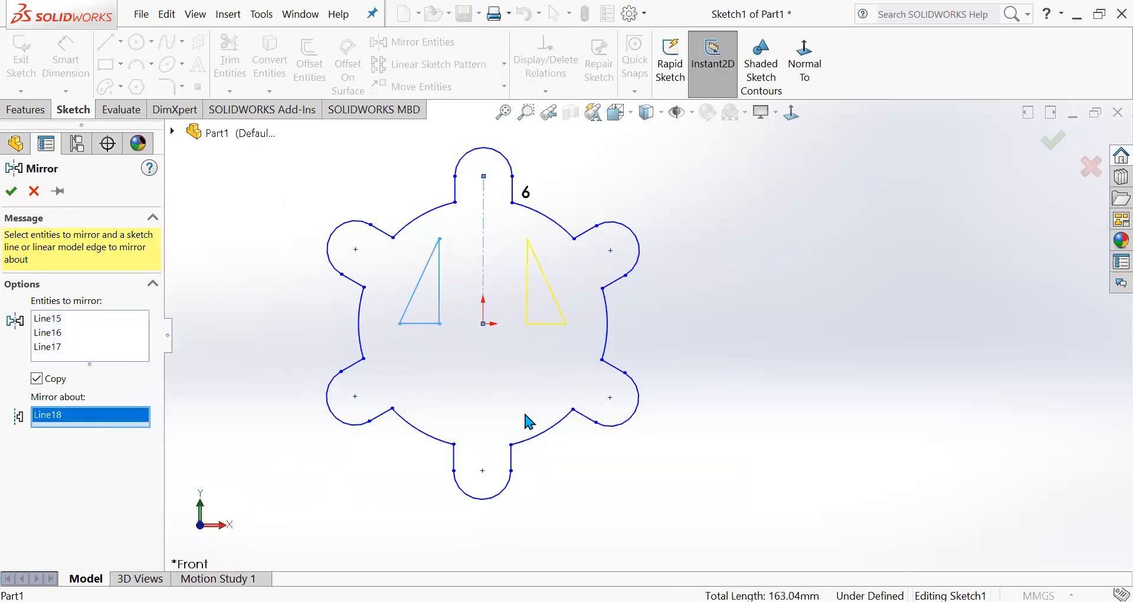
{"action": "left_click", "coordinate": [11, 191]}
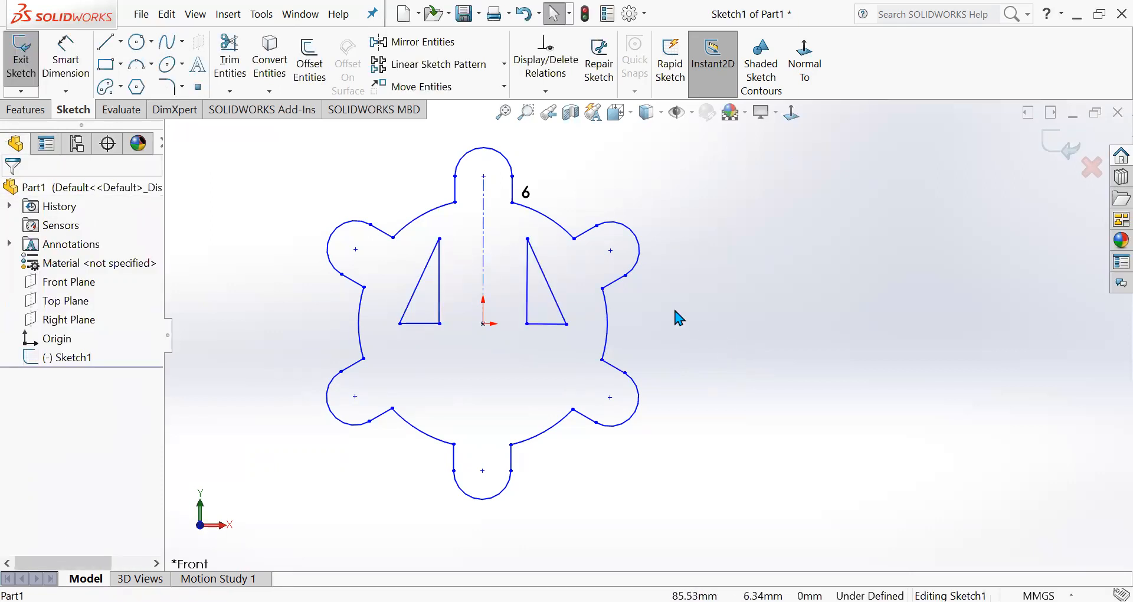
Step: Undo the mirrored triangle, keeping the original triangle and the centerline
{"action": "key", "text": "ctrl+z"}
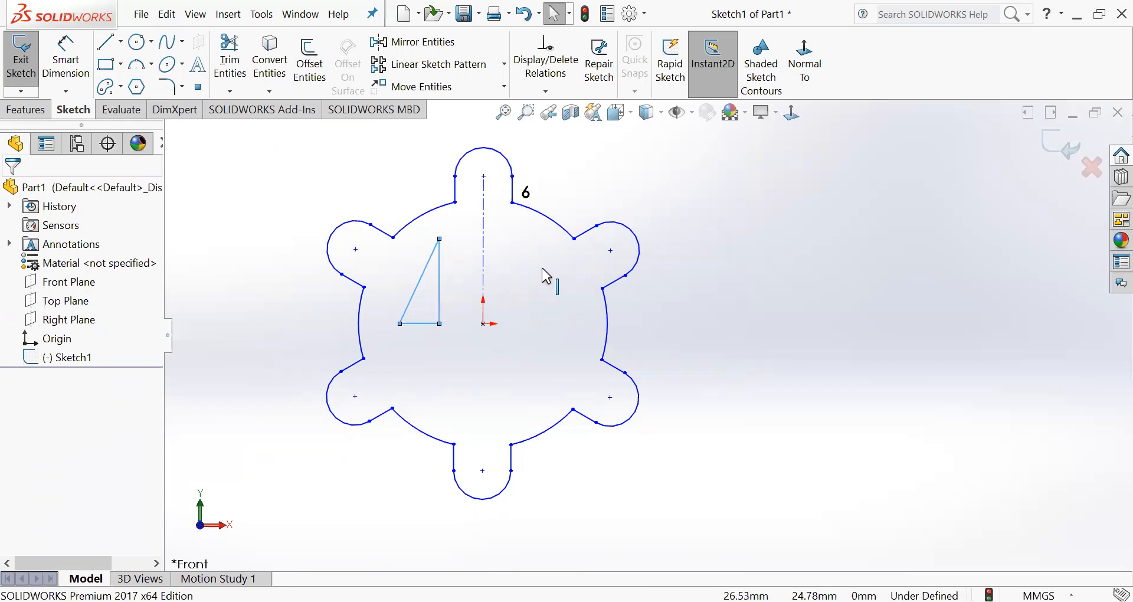
{"action": "key", "text": "ctrl+z"}
{"action": "key", "text": "ctrl+y"}
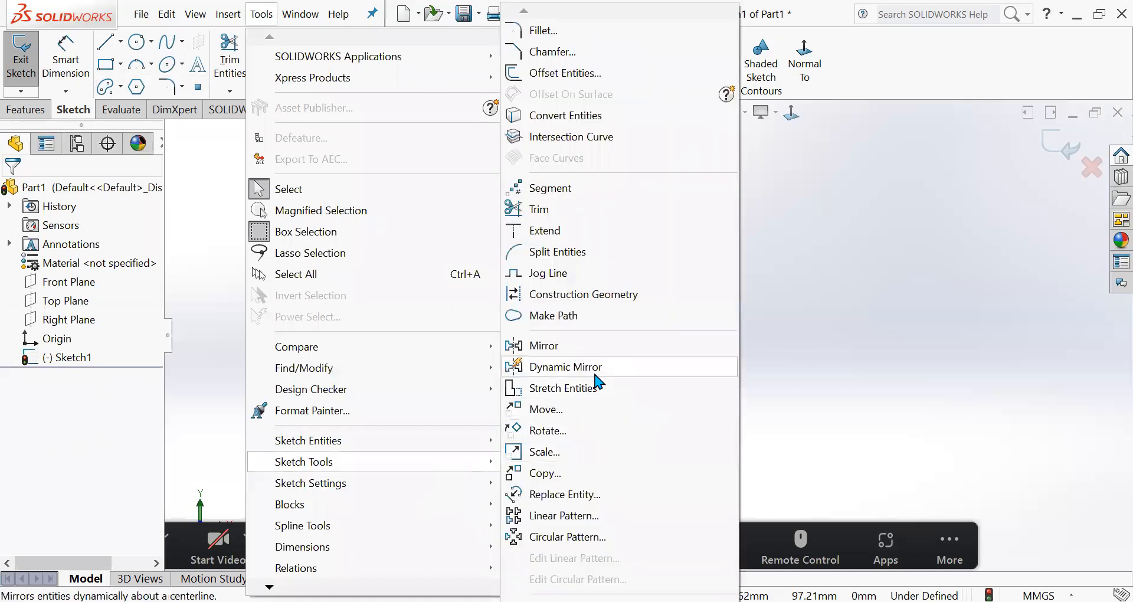
Step: Try Dynamic Mirror on the existing triangle, using the vertical centerline as the mirror line
{"action": "left_click_drag", "start_coordinate": [452, 342], "coordinate": [395, 273]}
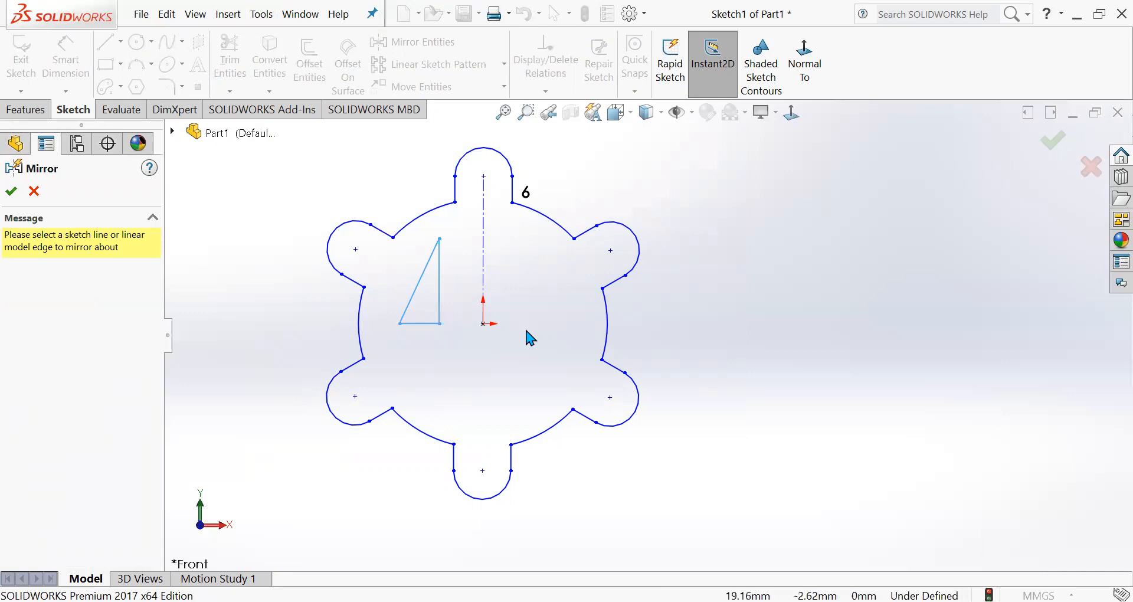
{"action": "key", "text": "space"}
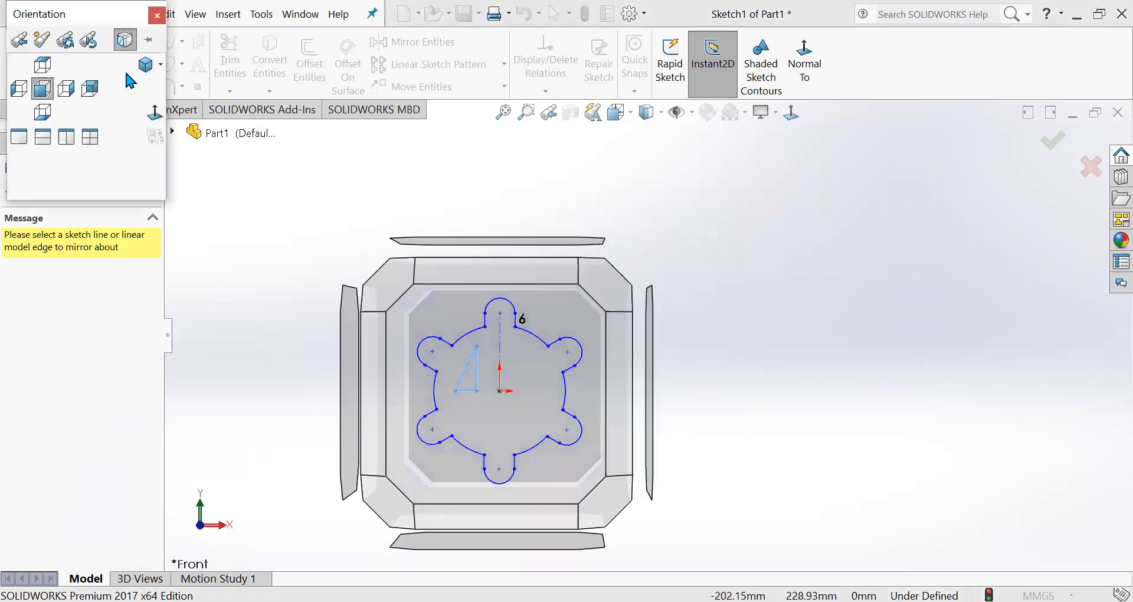
{"action": "left_click", "coordinate": [157, 16]}
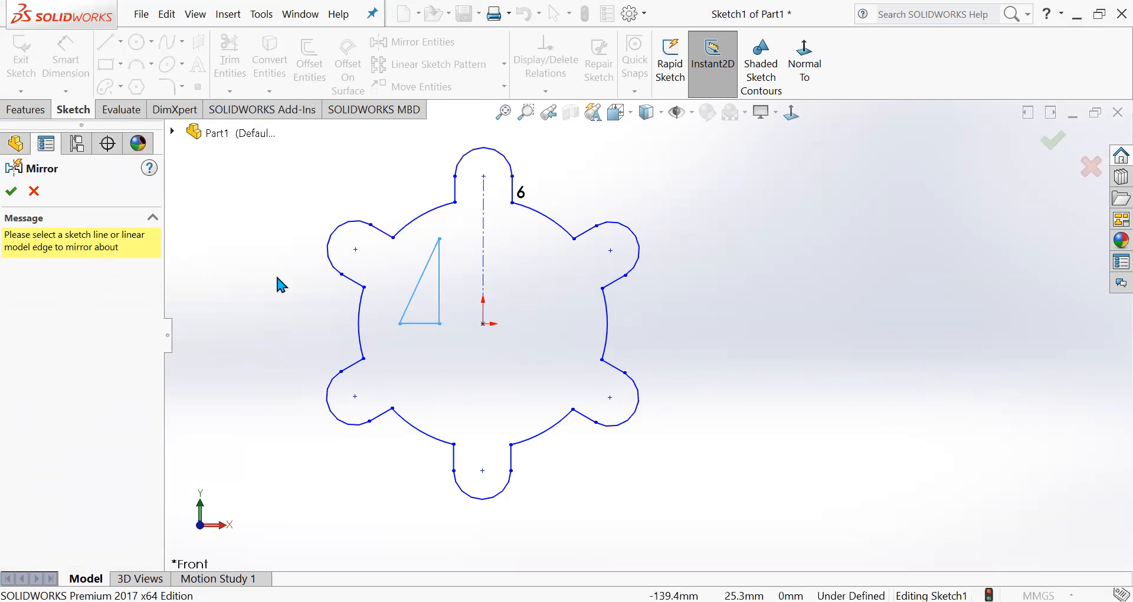
{"action": "left_click", "coordinate": [484, 280]}
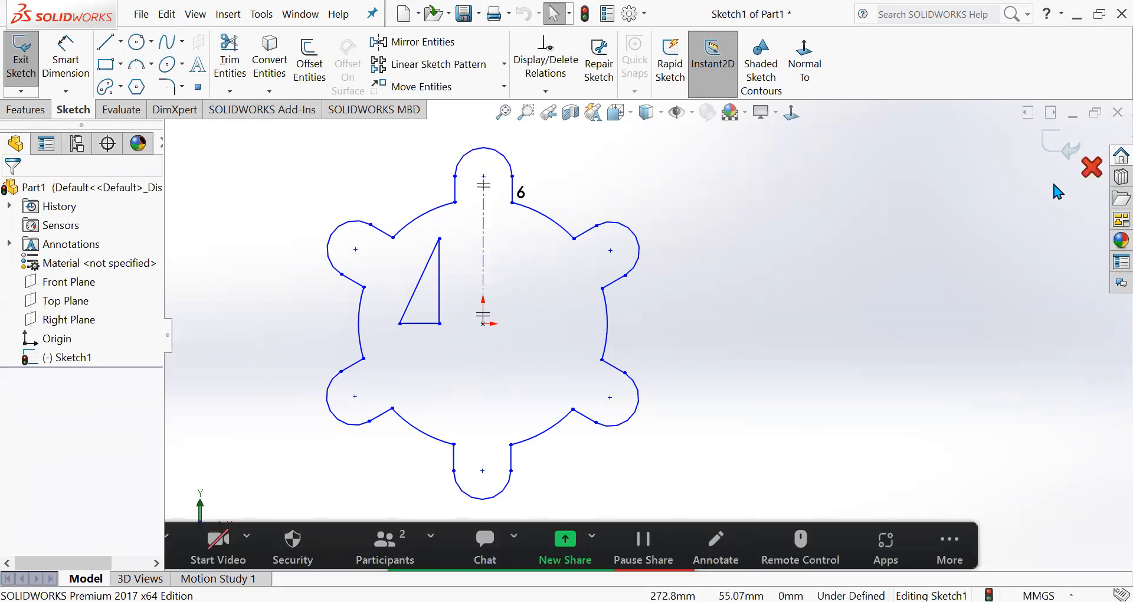
Step: Discard the changes made to the profile sketch and reopen it for editing
{"action": "left_click", "coordinate": [608, 319]}
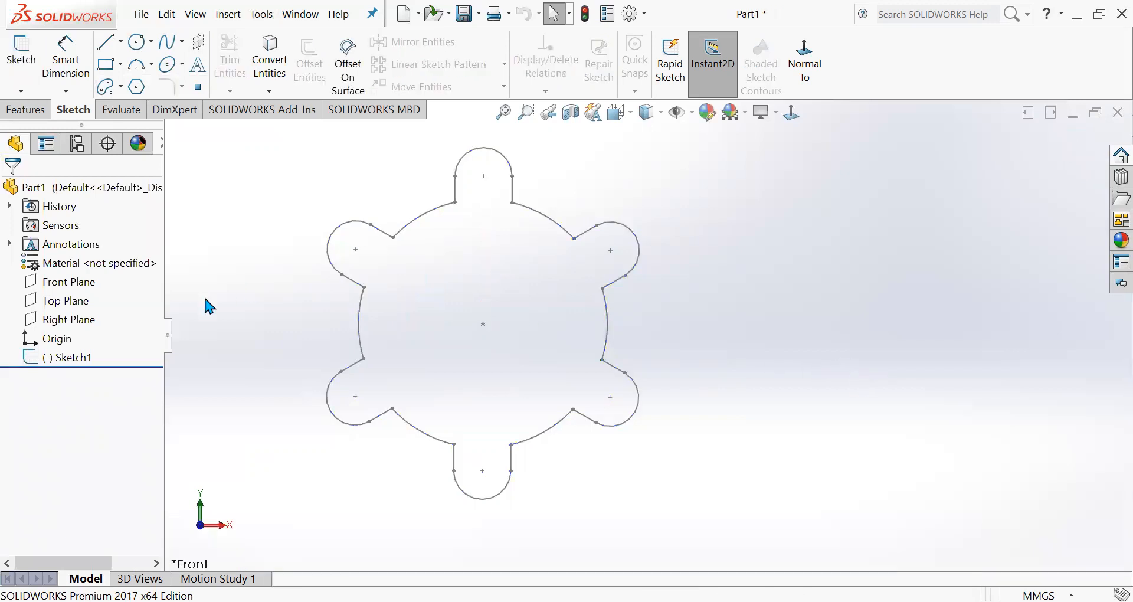
{"action": "right_click", "coordinate": [59, 362]}
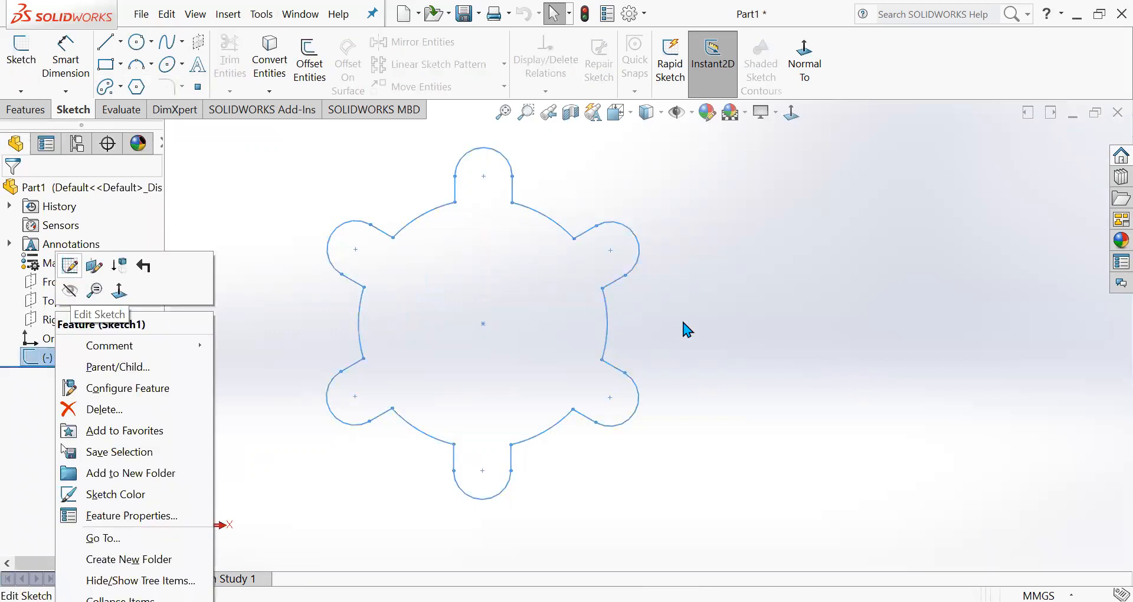
{"action": "left_click", "coordinate": [70, 266]}
Step: Draw a vertical centerline from the origin upward to a point beyond the top tab
{"action": "left_click", "coordinate": [120, 41]}
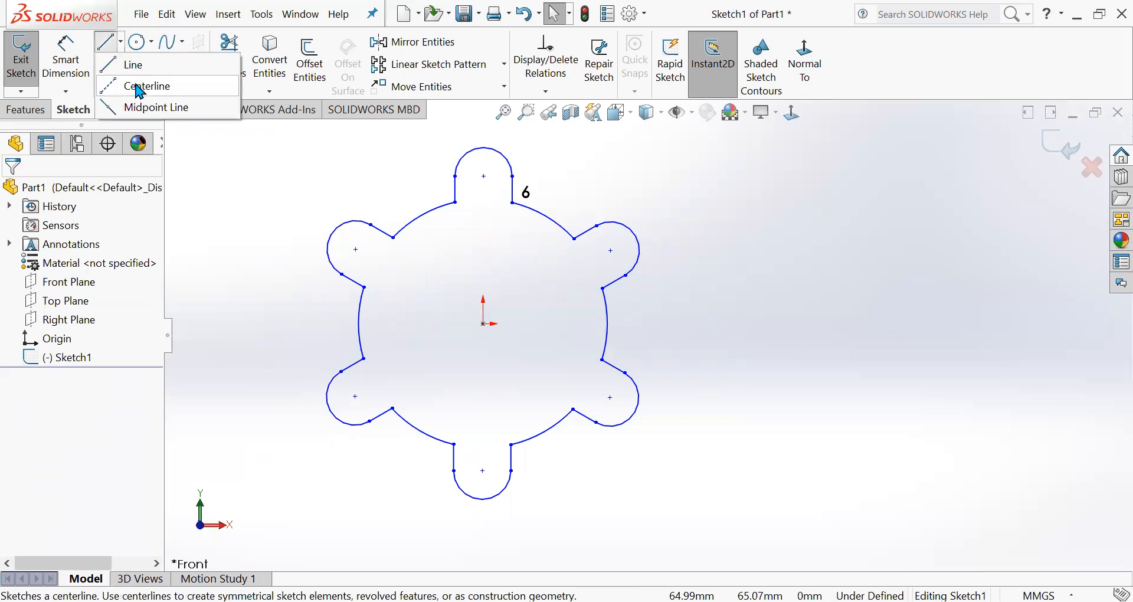
{"action": "left_click", "coordinate": [140, 87]}
{"action": "left_click", "coordinate": [483, 324]}
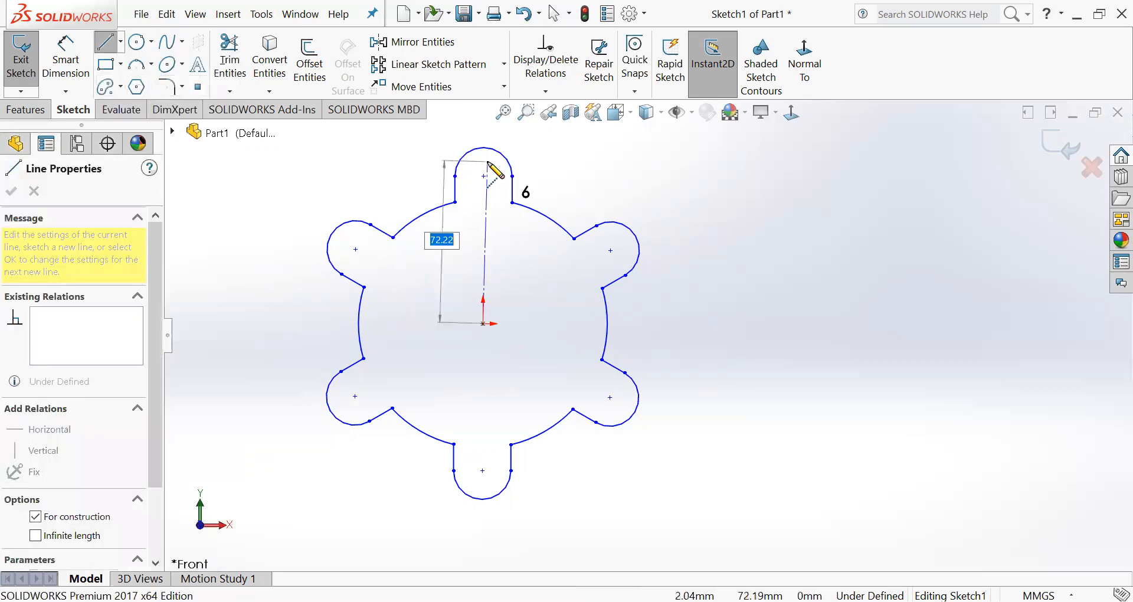
{"action": "double_click", "coordinate": [482, 121]}
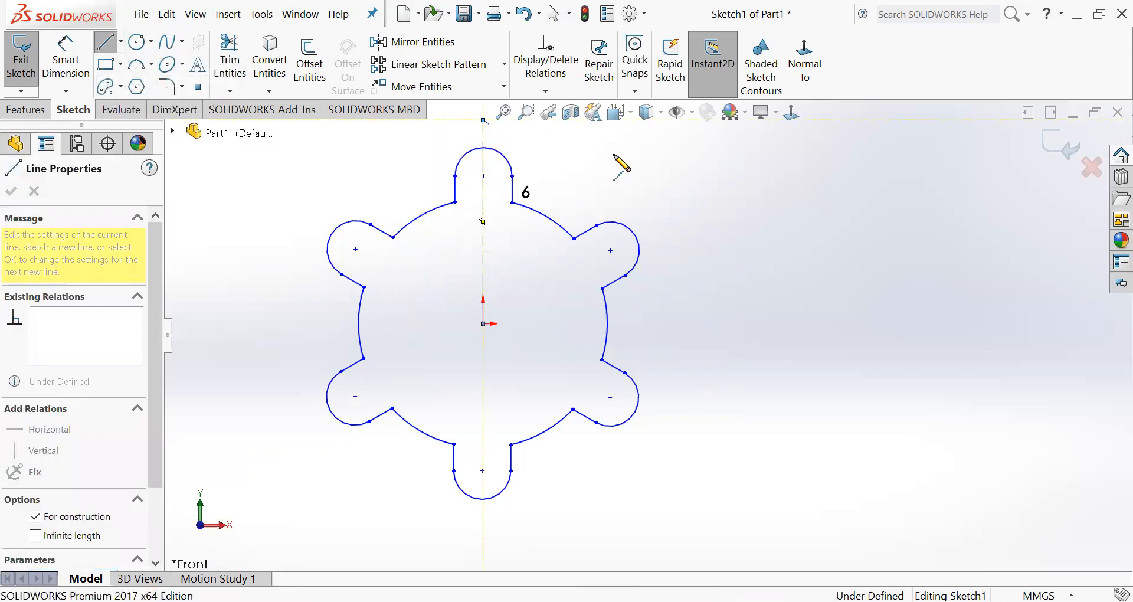
{"action": "key", "text": "Escape"}
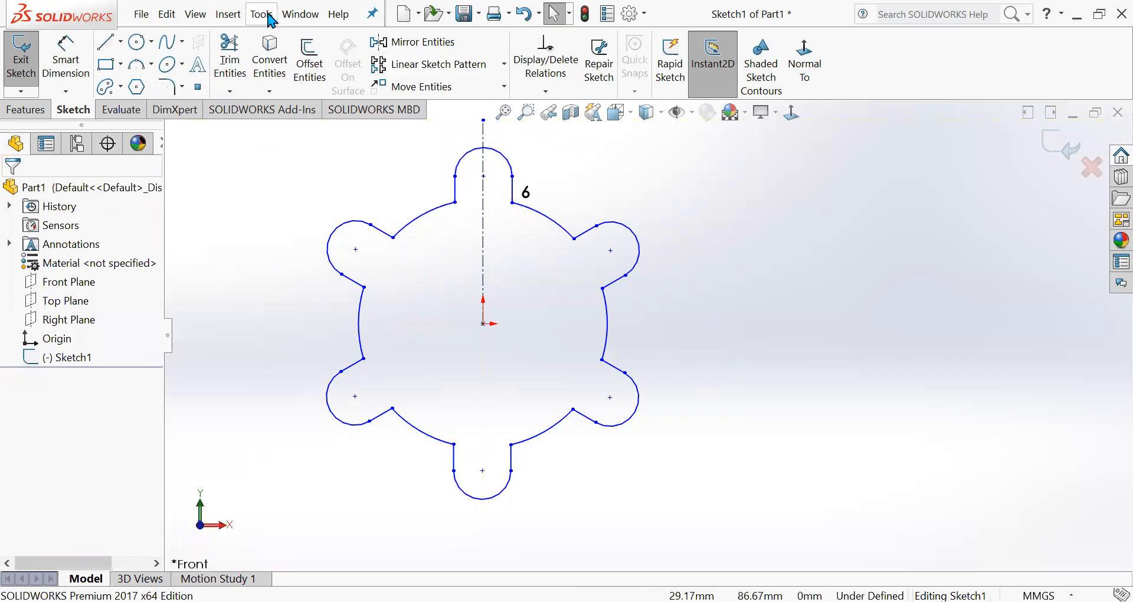
Step: Turn on Dynamic Mirror with the vertical centerline as the mirror line
{"action": "left_click", "coordinate": [261, 15]}
{"action": "mouse_move", "coordinate": [361, 455]}
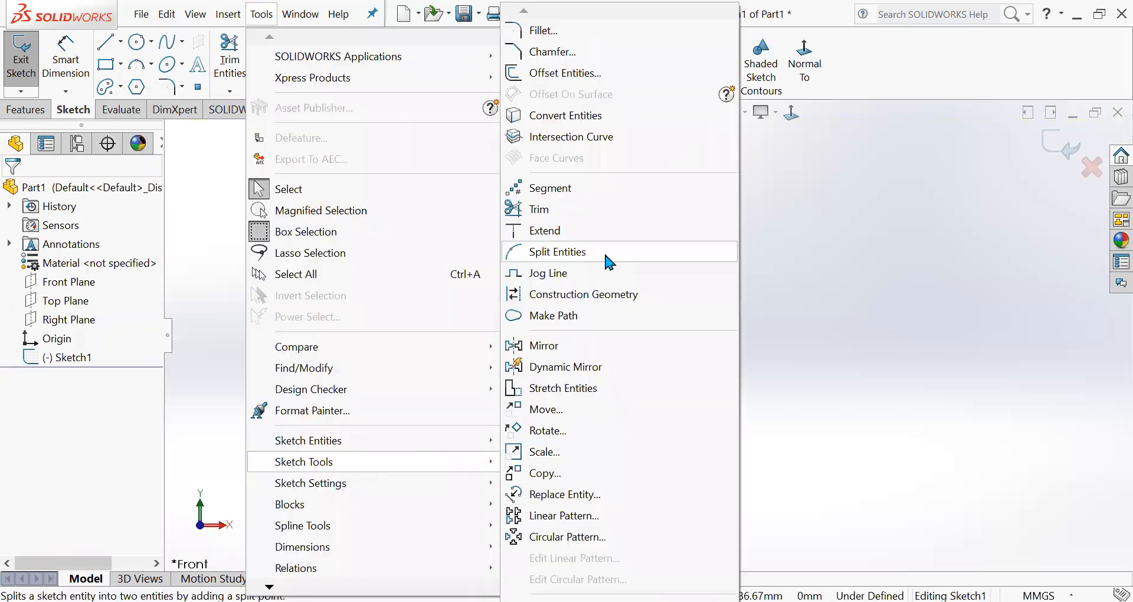
{"action": "left_click", "coordinate": [575, 367]}
{"action": "left_click", "coordinate": [484, 254]}
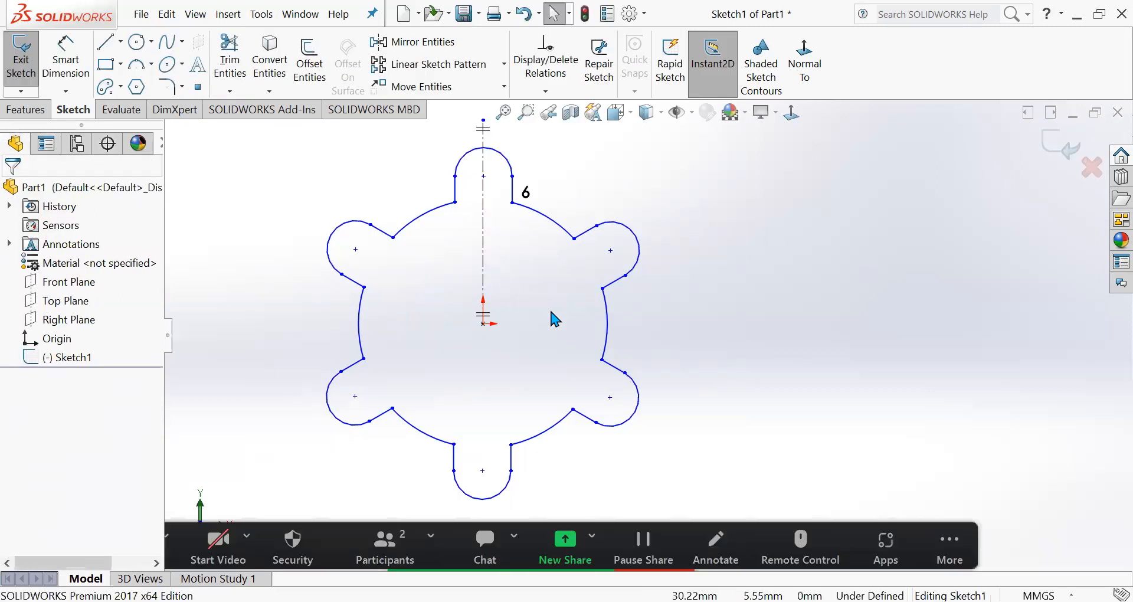
Step: Sketch a closed right triangle inside the profile, left of the centerline, with its base level with the origin
{"action": "left_click", "coordinate": [106, 41]}
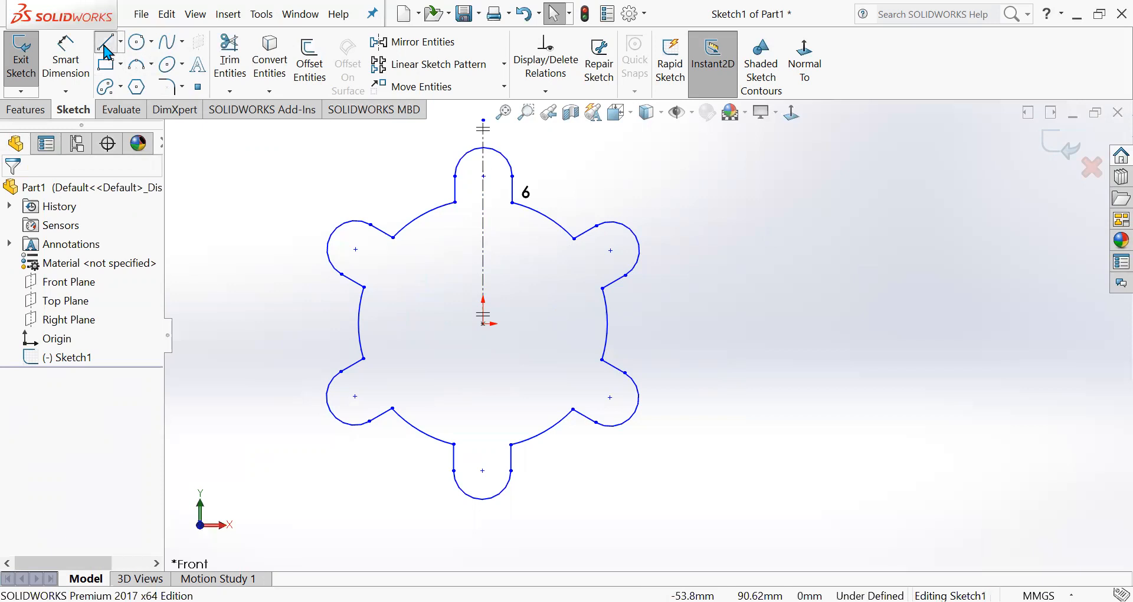
{"action": "left_click", "coordinate": [449, 323]}
{"action": "left_click", "coordinate": [450, 237]}
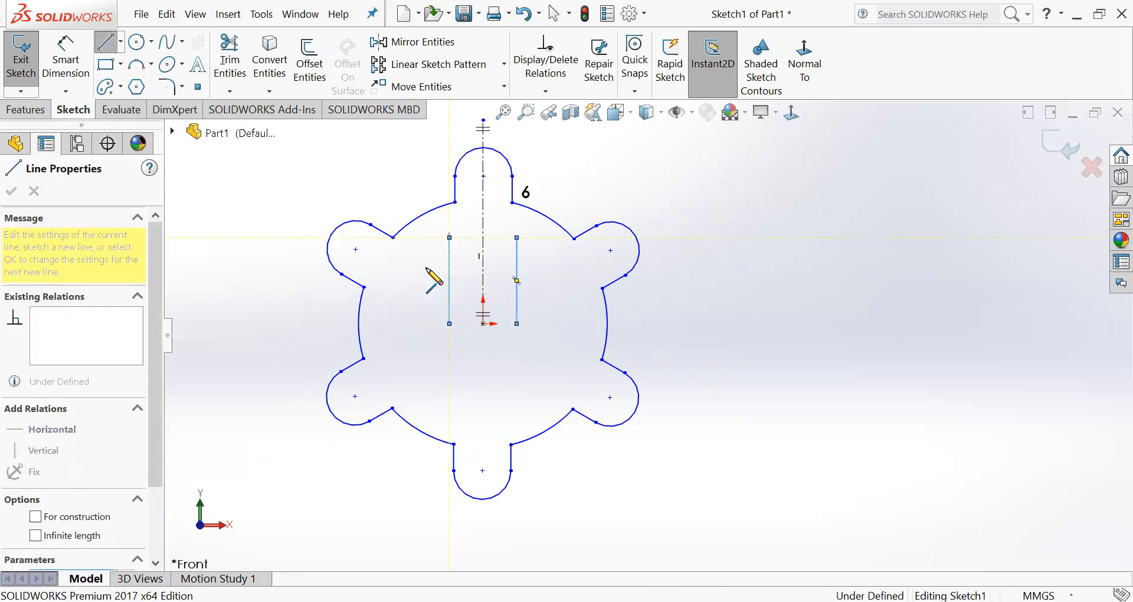
{"action": "left_click", "coordinate": [386, 324]}
{"action": "left_click", "coordinate": [450, 324]}
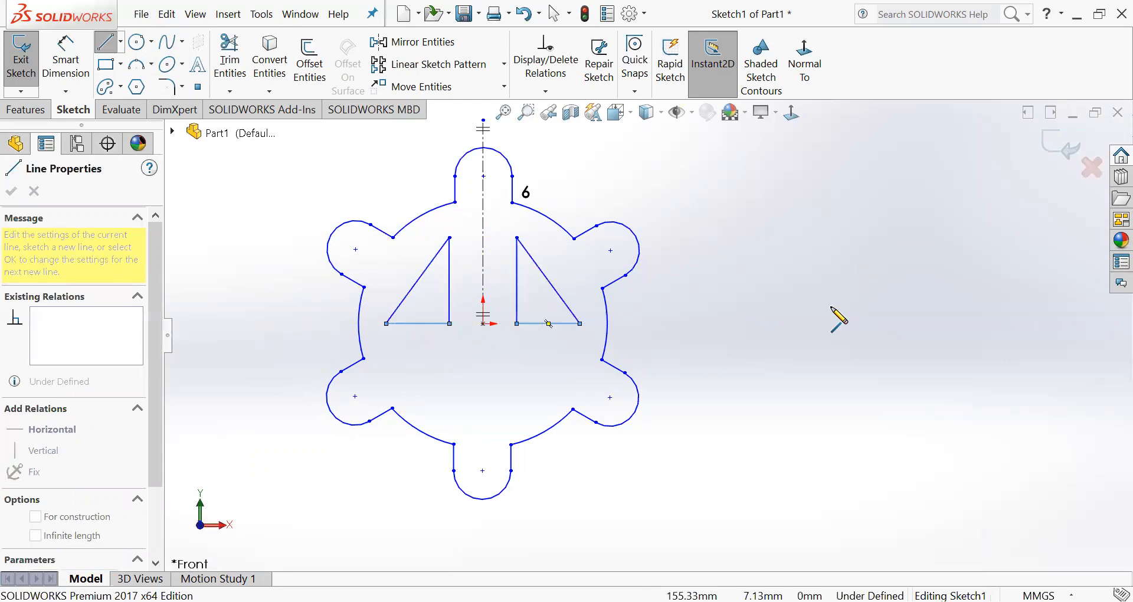
{"action": "key", "text": "Escape"}
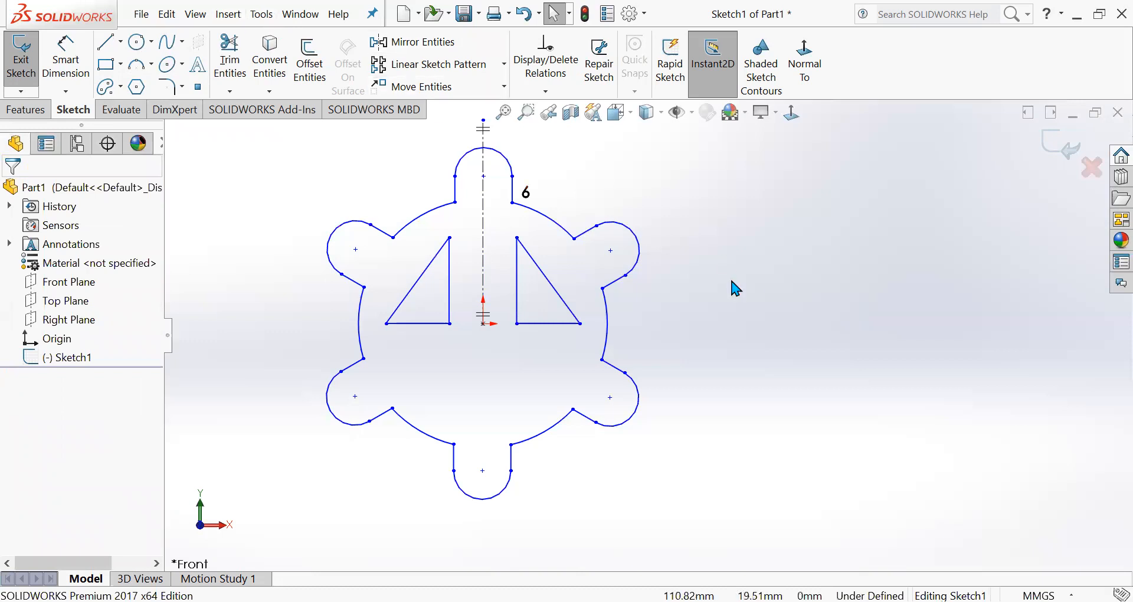
Step: Undo the dynamically mirrored triangles and the Dynamic Mirror setting, keeping the centerline
{"action": "key", "text": "ctrl+z"}
{"action": "key", "text": "ctrl+z"}
{"action": "key", "text": "ctrl+z"}
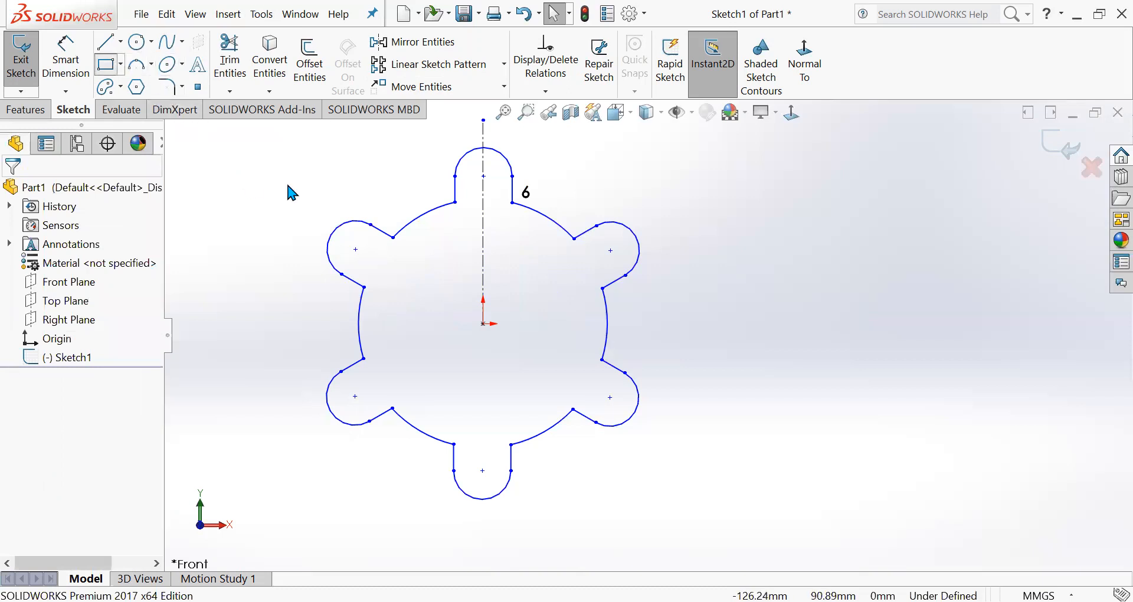
Step: Sketch a corner rectangle about 64.5 mm wide and 51.8 mm high around the origin, inside the profile
{"action": "left_click", "coordinate": [417, 274]}
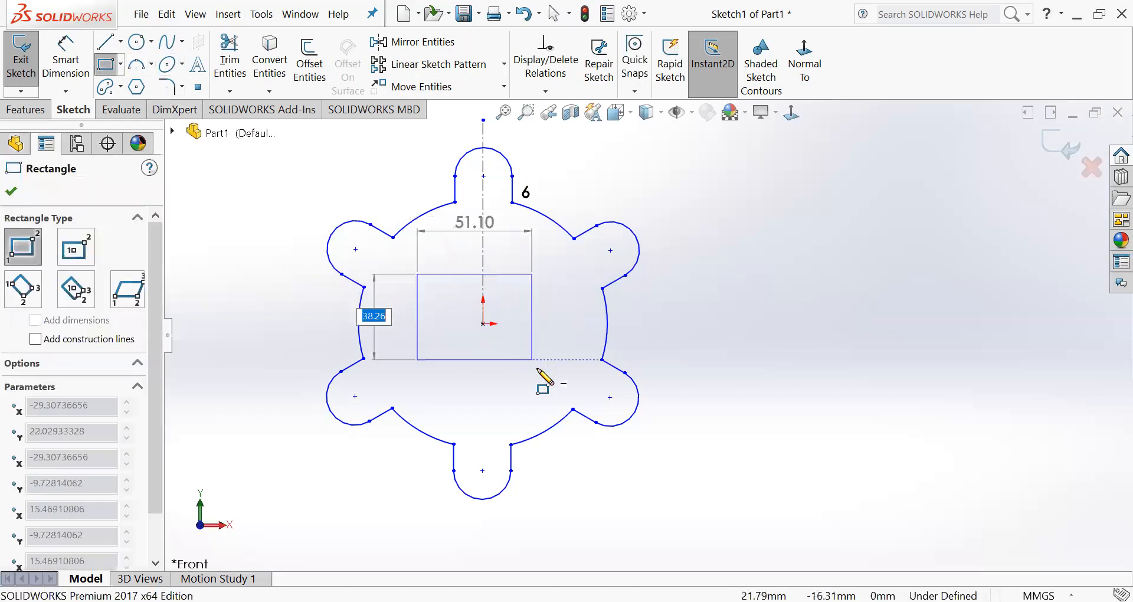
{"action": "left_click", "coordinate": [561, 389]}
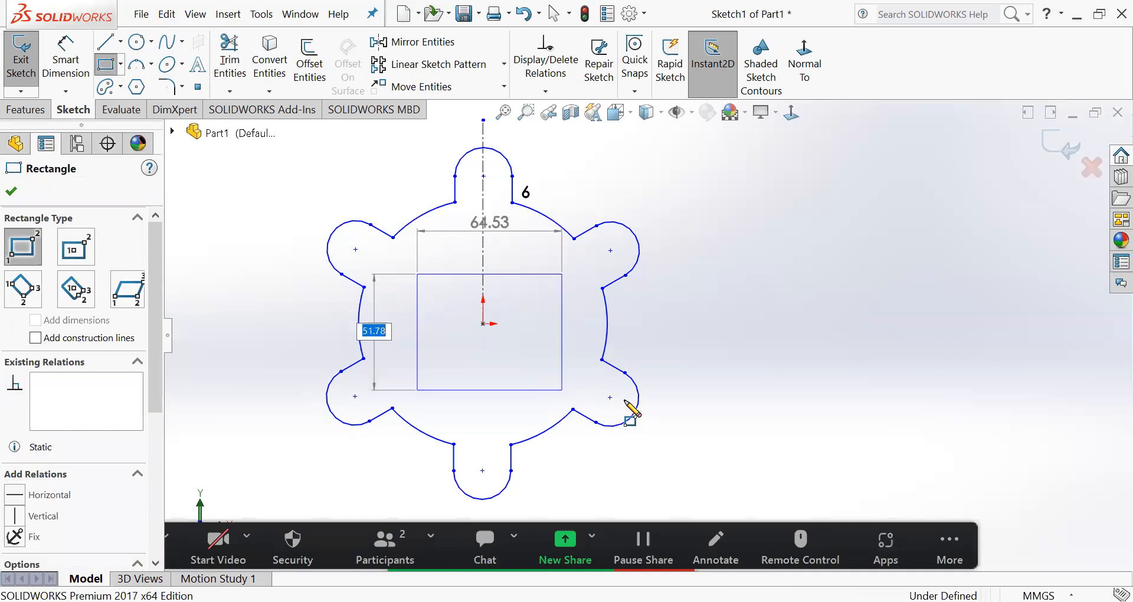
{"action": "key", "text": "Escape"}
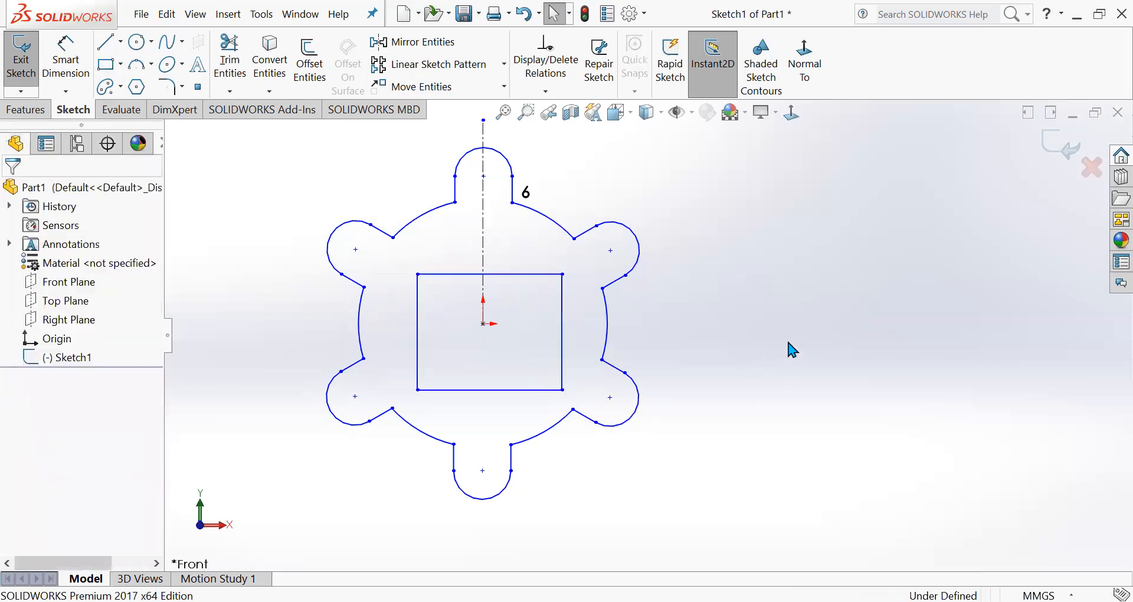
Step: Stretch the rectangle's right side horizontally from its lower-right corner to a point beyond the profile's right-hand tabs
{"action": "left_click", "coordinate": [266, 14]}
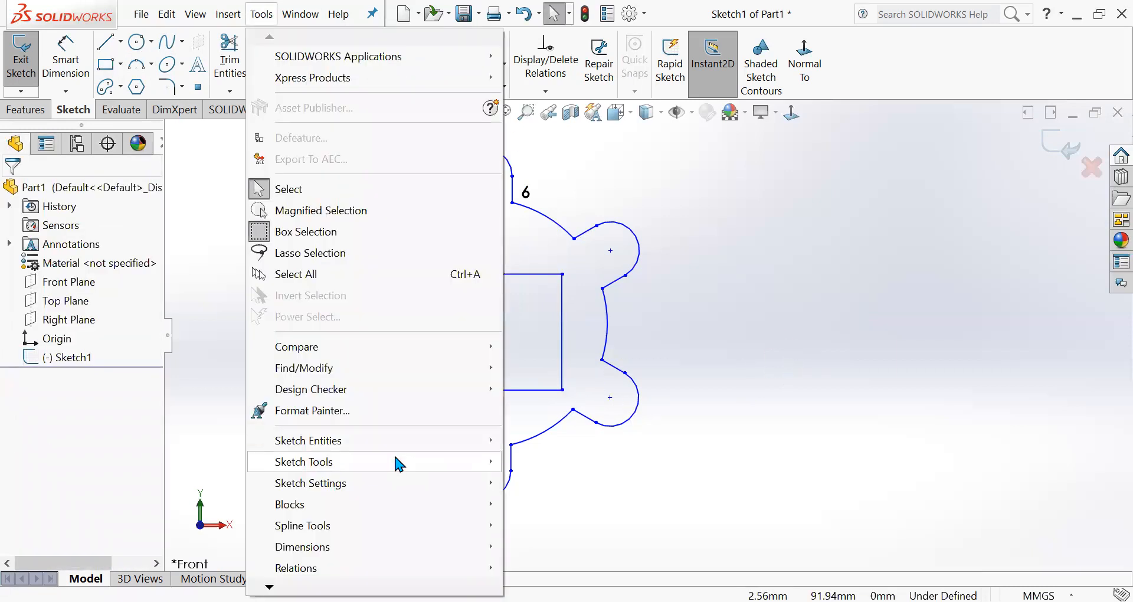
{"action": "mouse_move", "coordinate": [393, 460]}
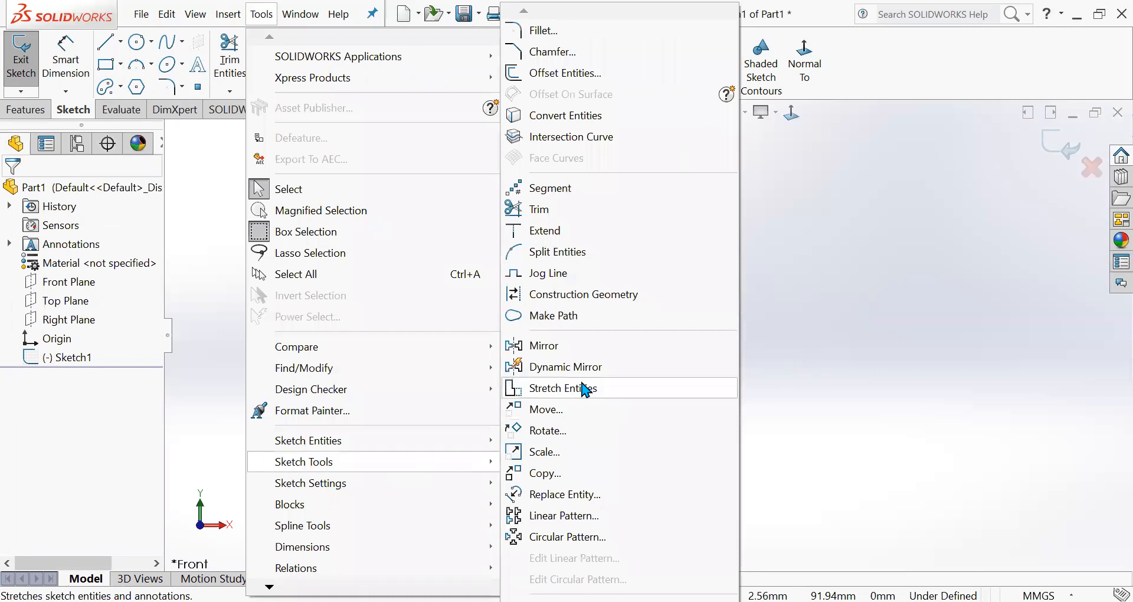
{"action": "left_click", "coordinate": [586, 390]}
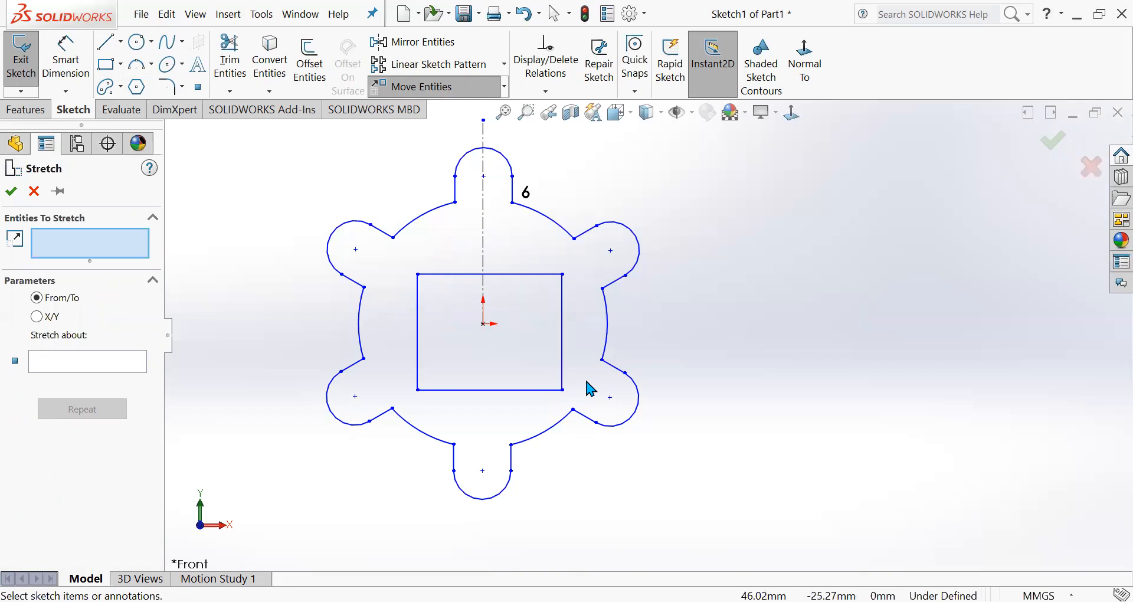
{"action": "left_click_drag", "start_coordinate": [588, 401], "coordinate": [541, 255]}
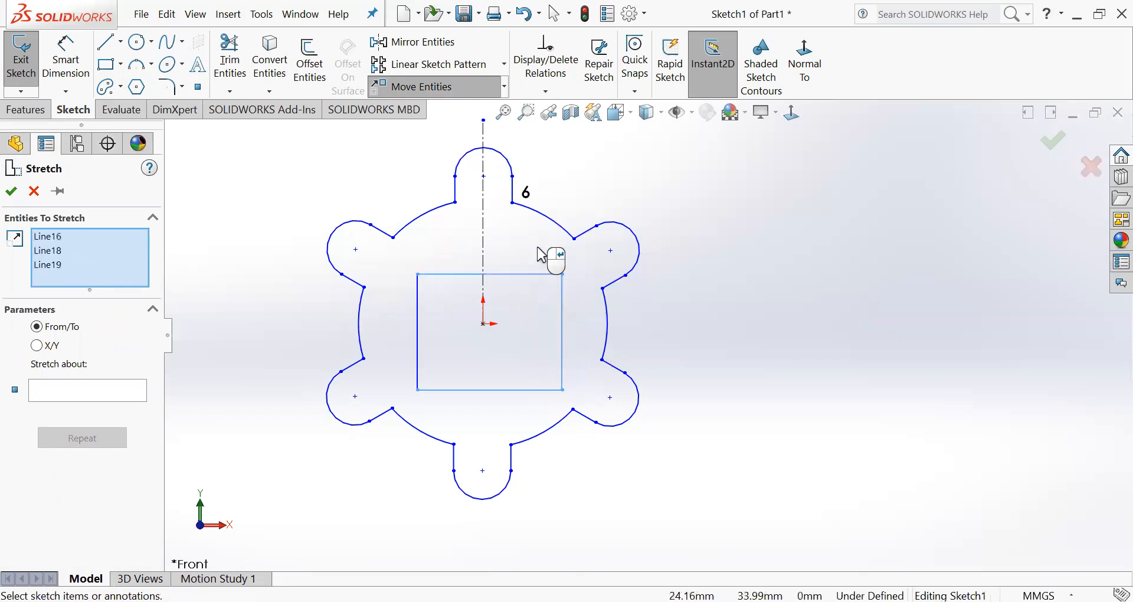
{"action": "left_click", "coordinate": [50, 394]}
{"action": "left_click", "coordinate": [562, 390]}
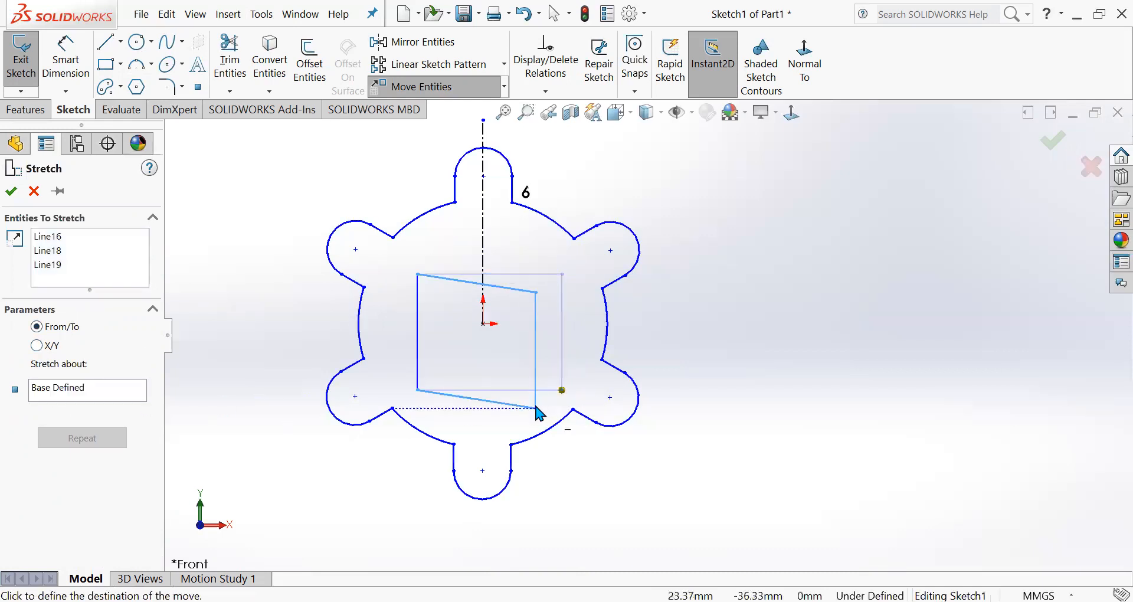
{"action": "left_click", "coordinate": [735, 390]}
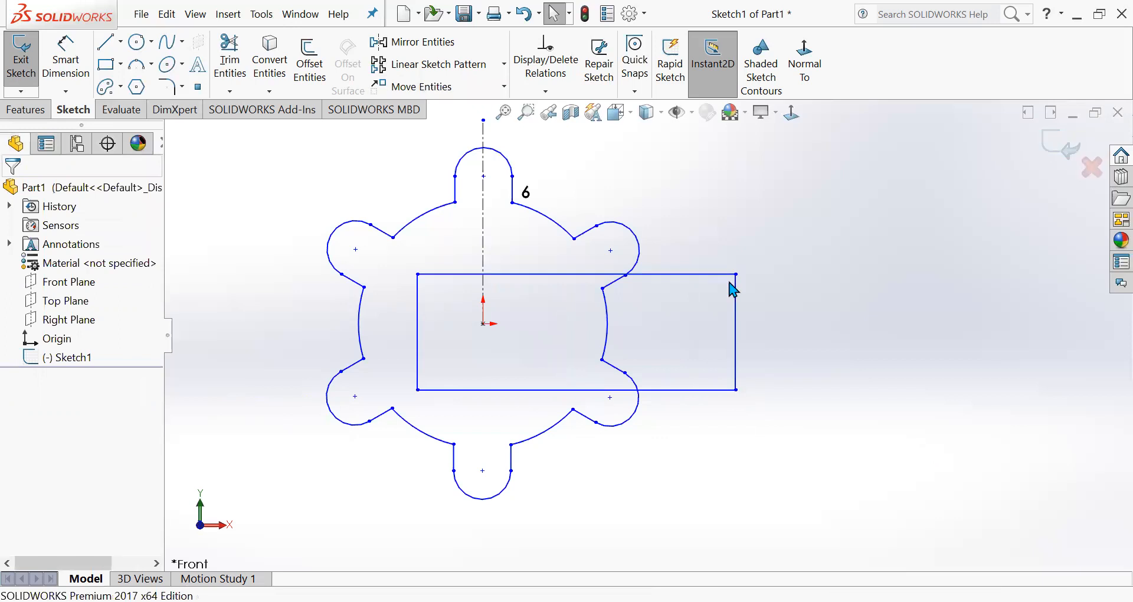
Step: Move all four rectangle lines from the lower-left corner to a point clear of the profile on its right
{"action": "left_click", "coordinate": [265, 19]}
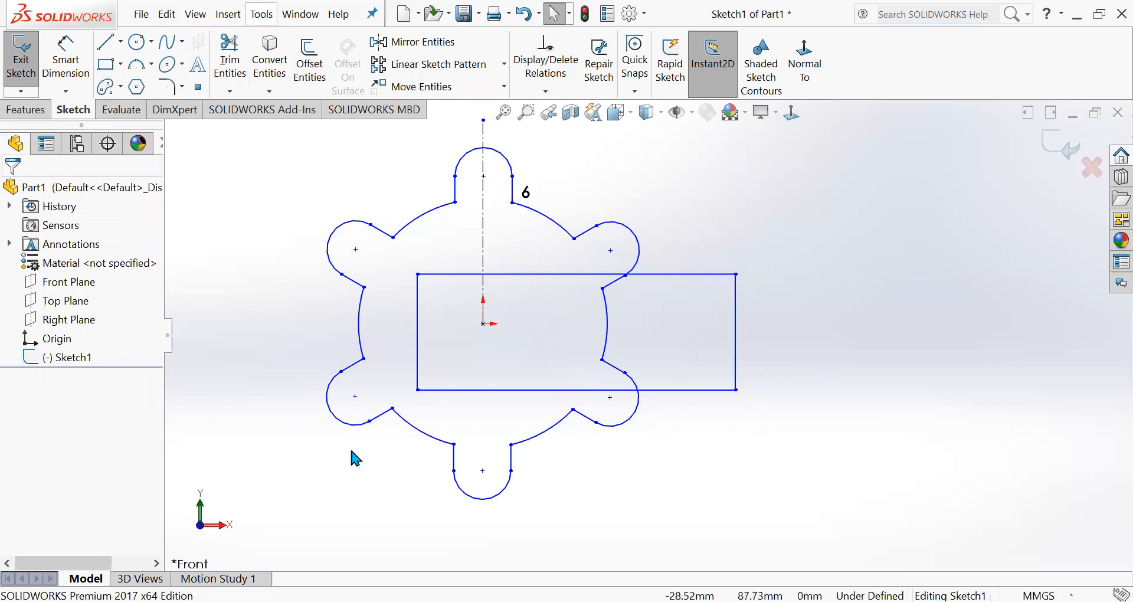
{"action": "mouse_move", "coordinate": [351, 459]}
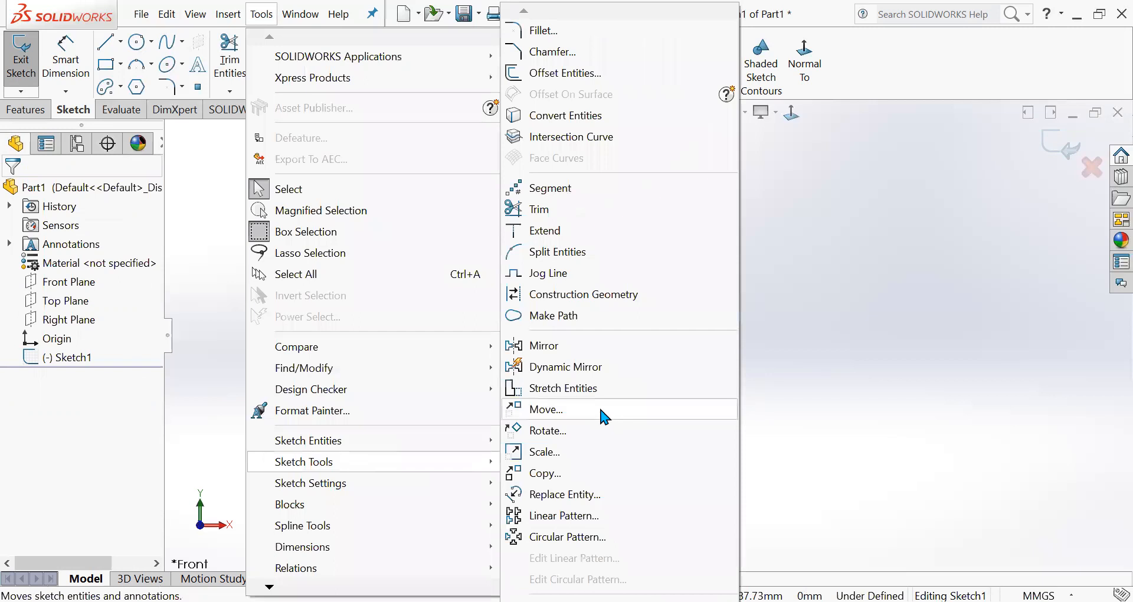
{"action": "left_click", "coordinate": [602, 415]}
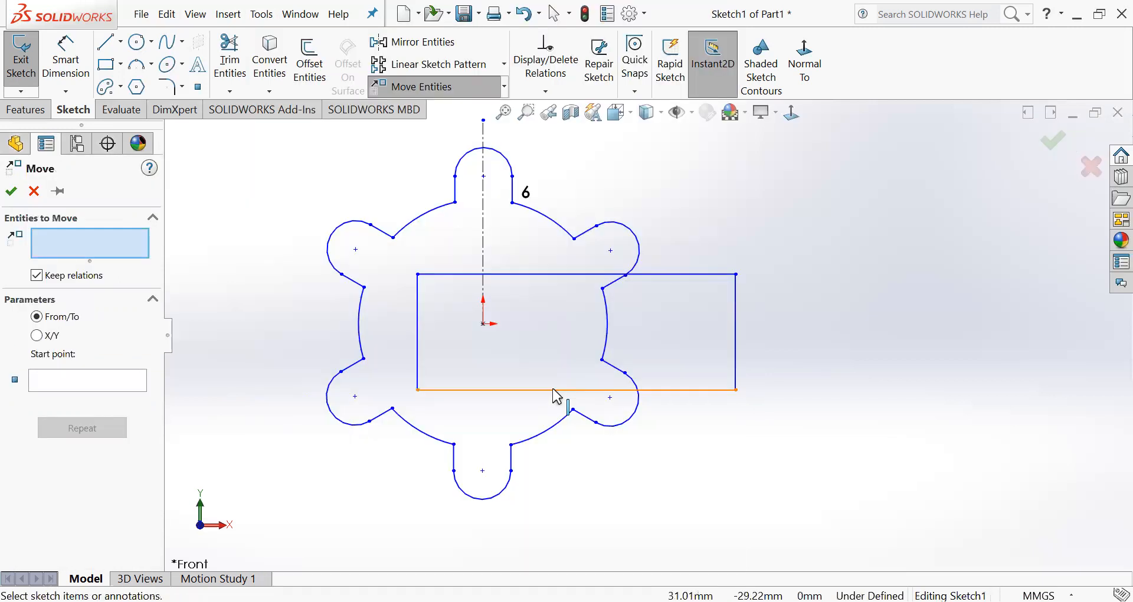
{"action": "left_click", "coordinate": [555, 390]}
{"action": "left_click", "coordinate": [417, 348]}
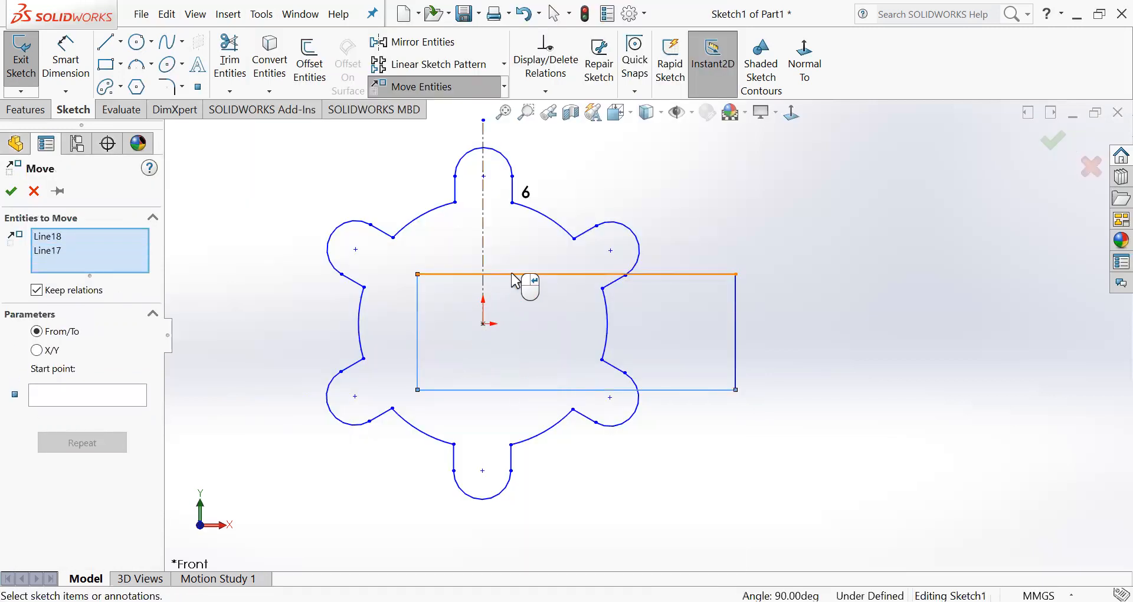
{"action": "left_click", "coordinate": [512, 275]}
{"action": "left_click", "coordinate": [736, 326]}
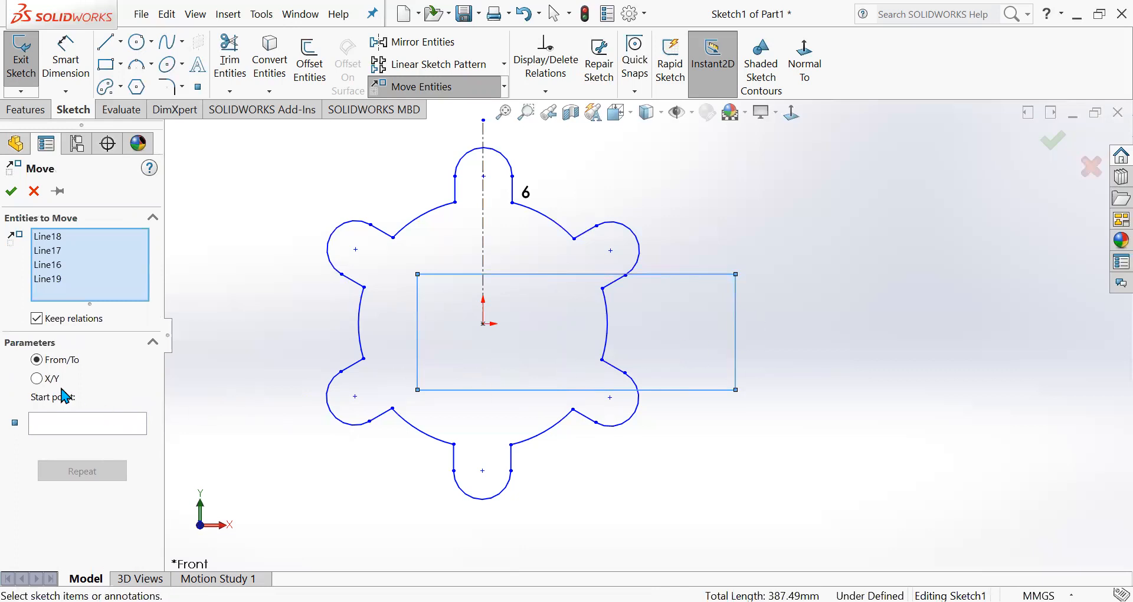
{"action": "left_click", "coordinate": [71, 423]}
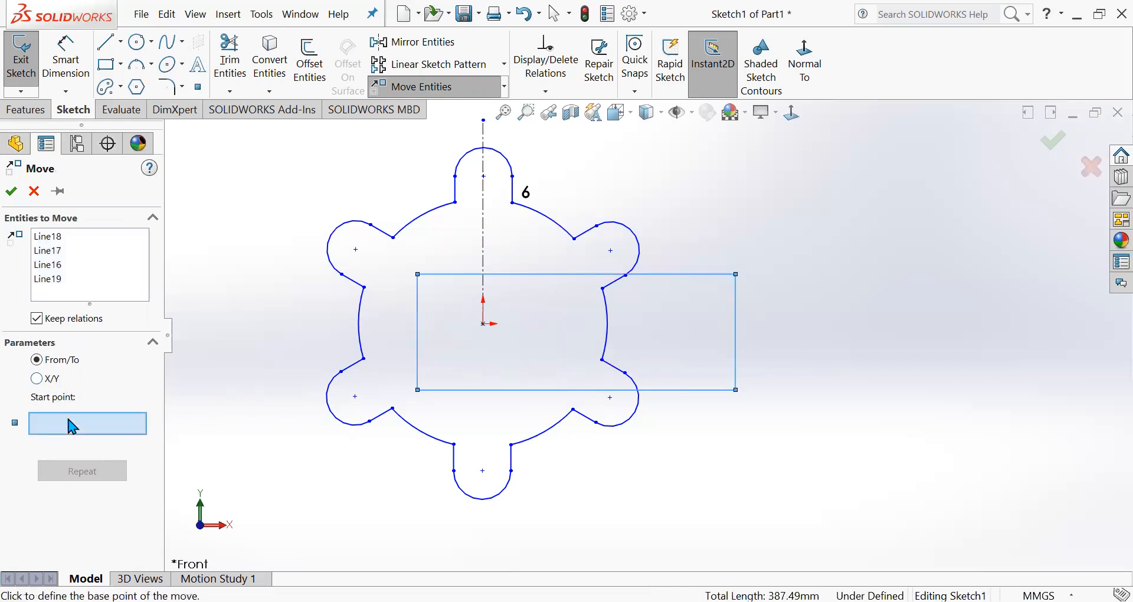
{"action": "left_click", "coordinate": [418, 390]}
{"action": "left_click", "coordinate": [741, 385]}
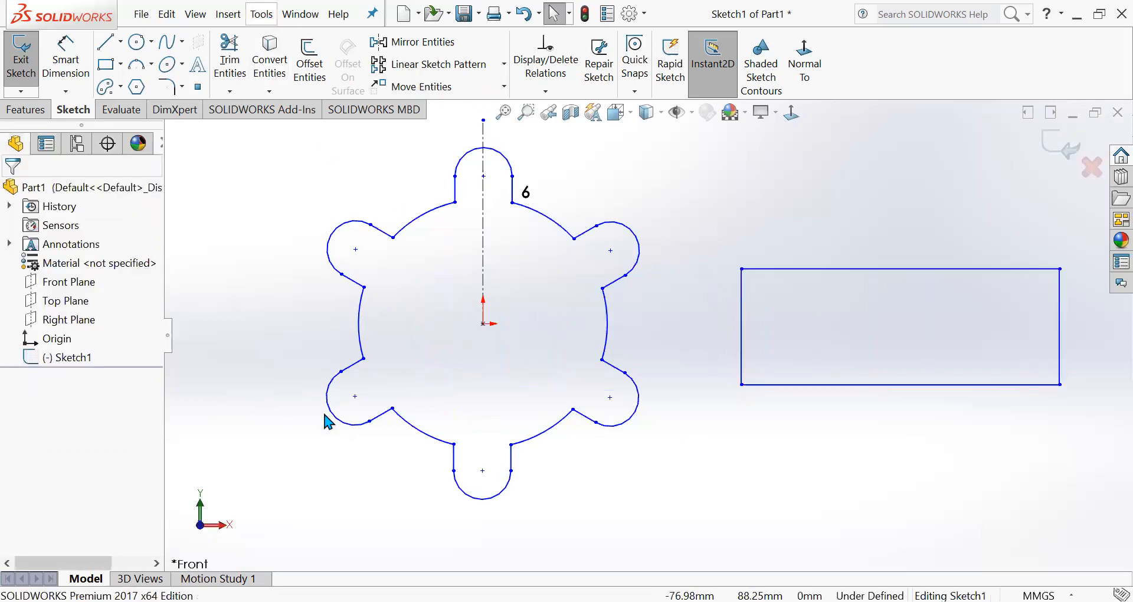
Step: Rotate the rectangle 38 degrees counterclockwise about its lower-left corner
{"action": "key", "text": "alt+t"}
{"action": "mouse_move", "coordinate": [337, 462]}
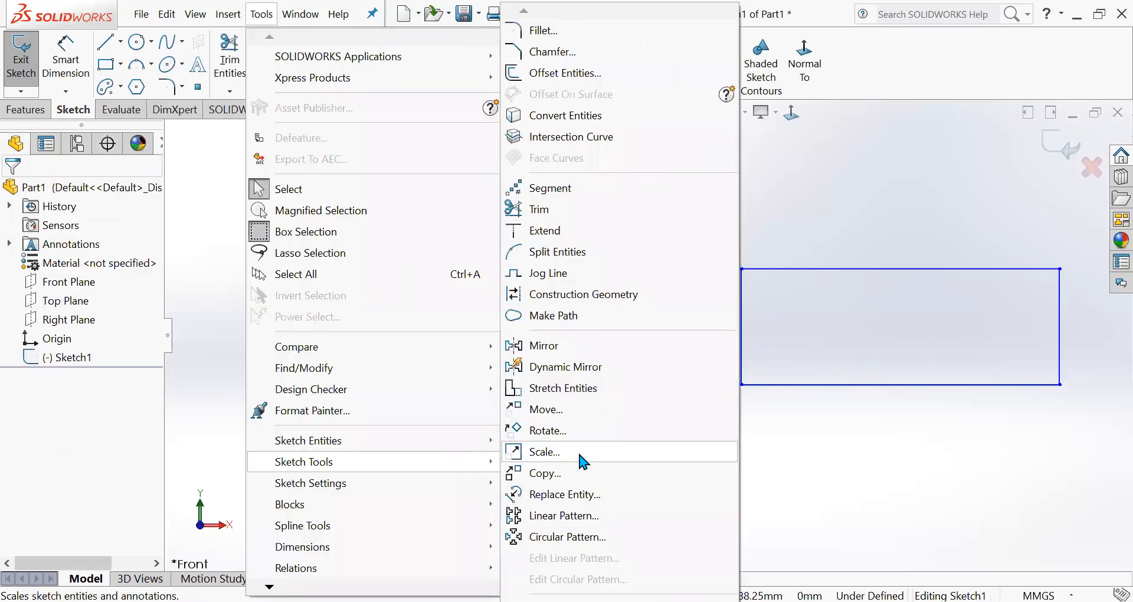
{"action": "left_click", "coordinate": [548, 431]}
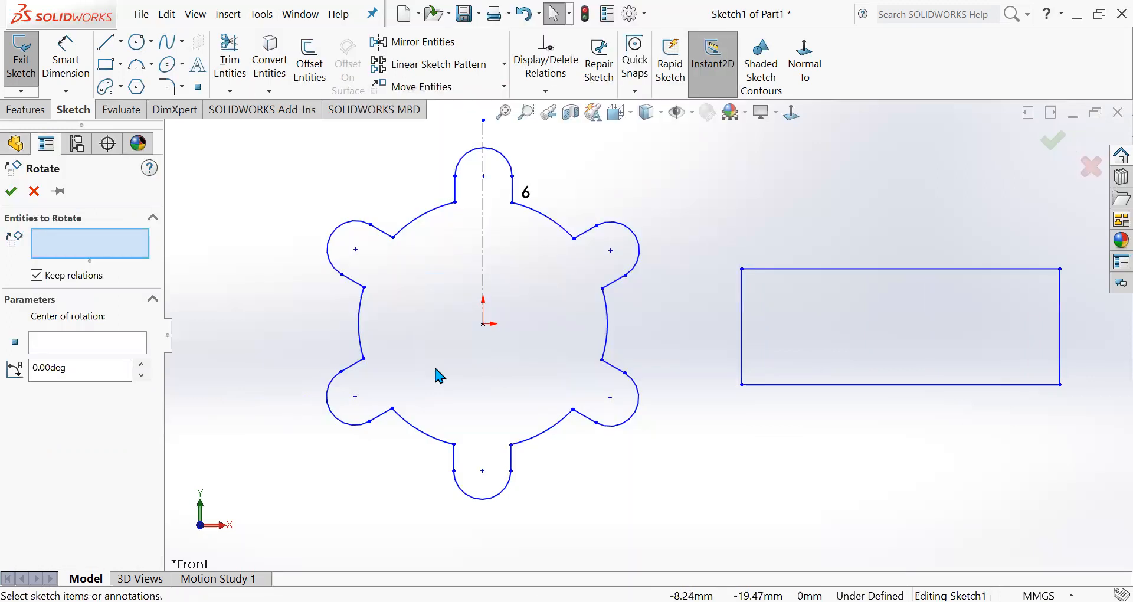
{"action": "scroll", "coordinate": [590, 404], "scroll_direction": "down", "scroll_amount": 3}
{"action": "scroll", "coordinate": [584, 400], "scroll_direction": "up", "scroll_amount": 5}
{"action": "left_click_drag", "start_coordinate": [617, 223], "coordinate": [940, 396]}
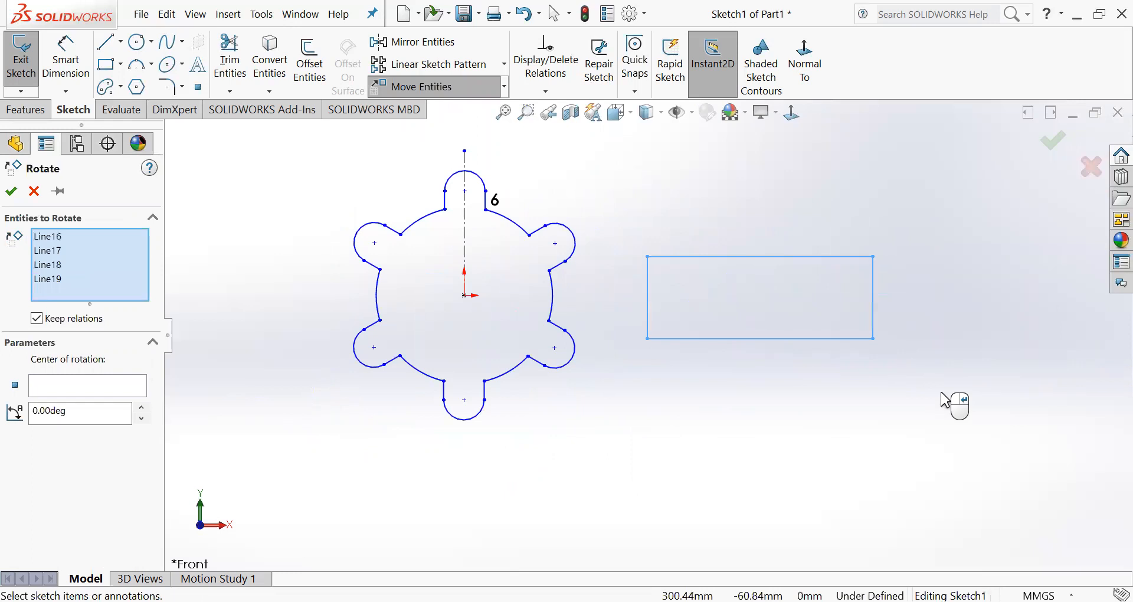
{"action": "left_click", "coordinate": [53, 389]}
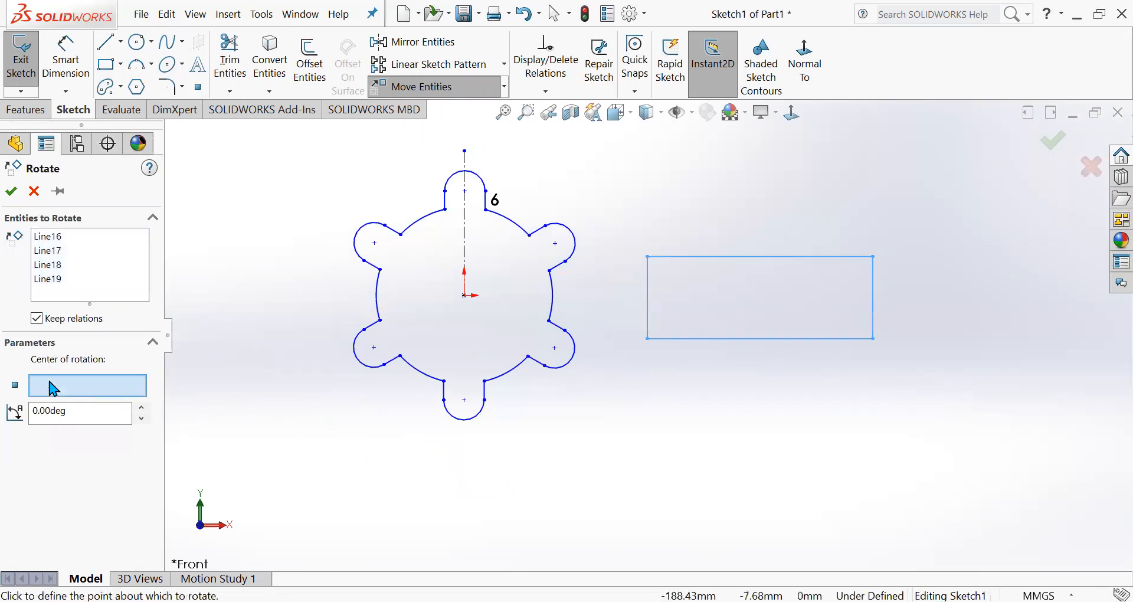
{"action": "left_click", "coordinate": [649, 338]}
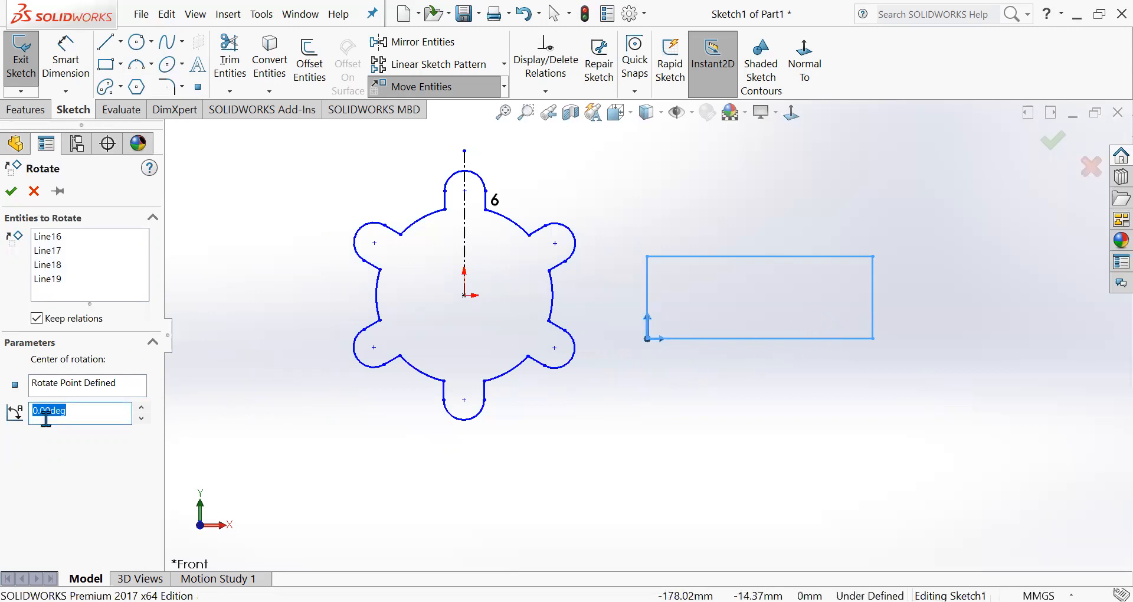
{"action": "left_click", "coordinate": [142, 408]}
{"action": "left_click_drag", "start_coordinate": [141, 411], "coordinate": [141, 411]}
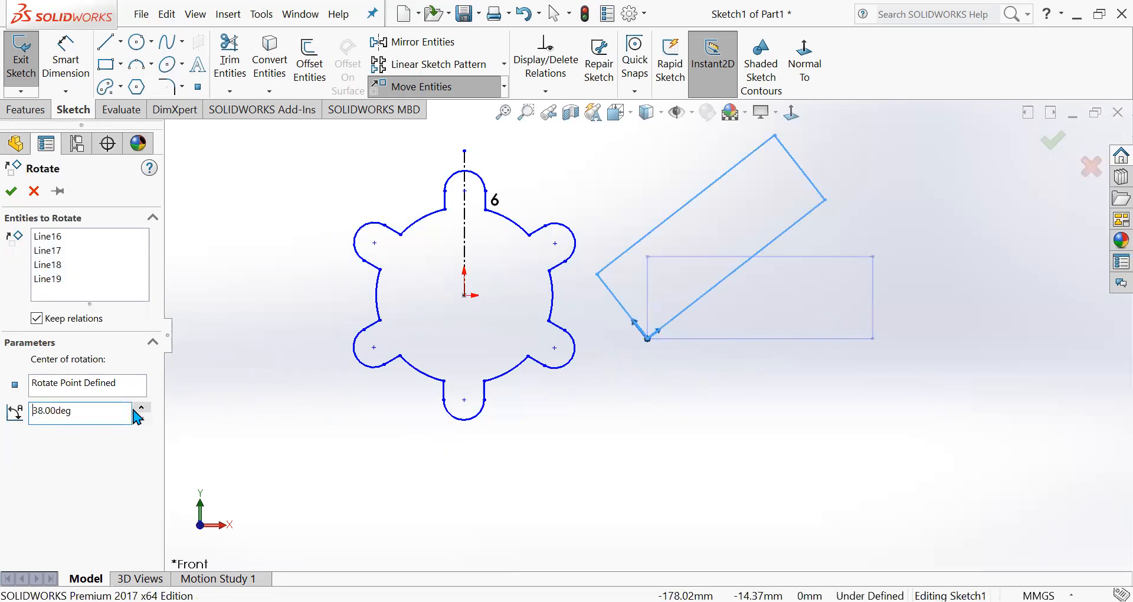
{"action": "left_click", "coordinate": [11, 191]}
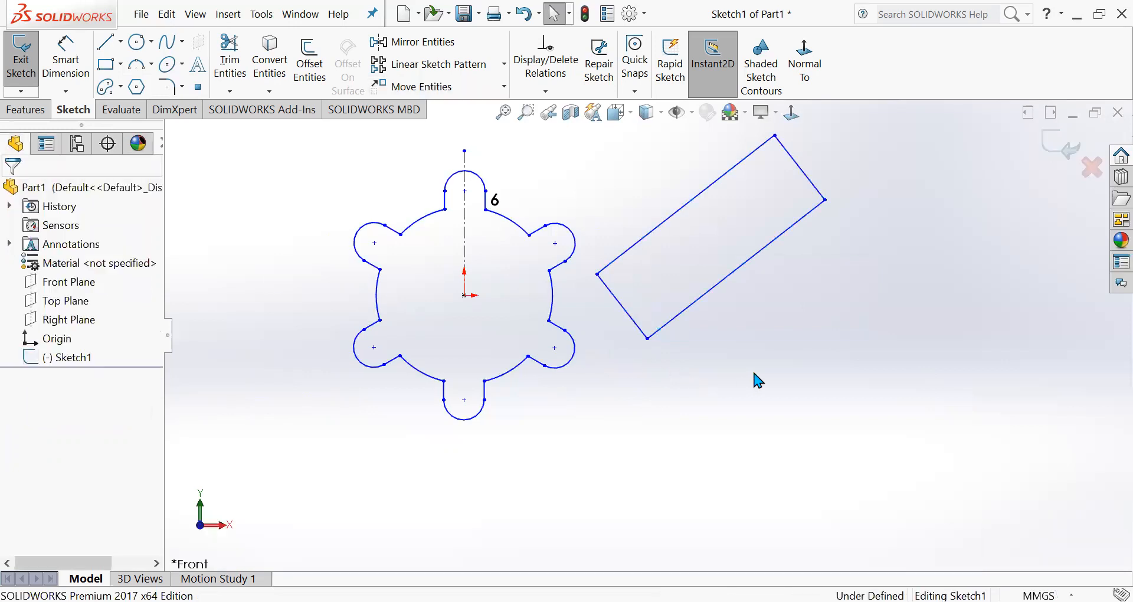
Step: Undo the rectangle's rotation and clear the selection
{"action": "key", "text": "ctrl+z"}
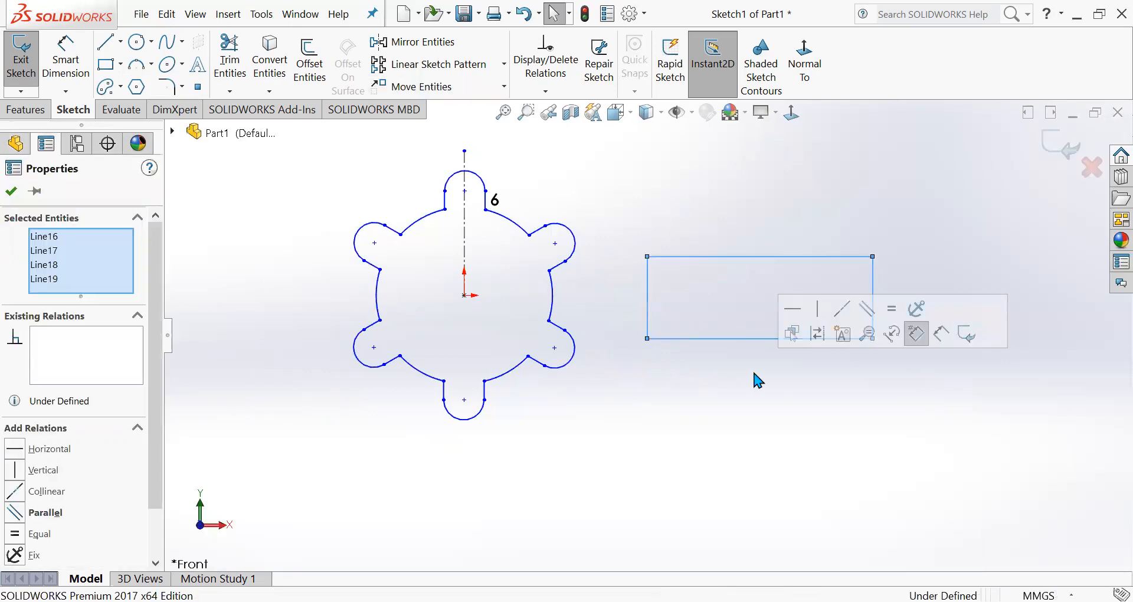
{"action": "left_click", "coordinate": [10, 191]}
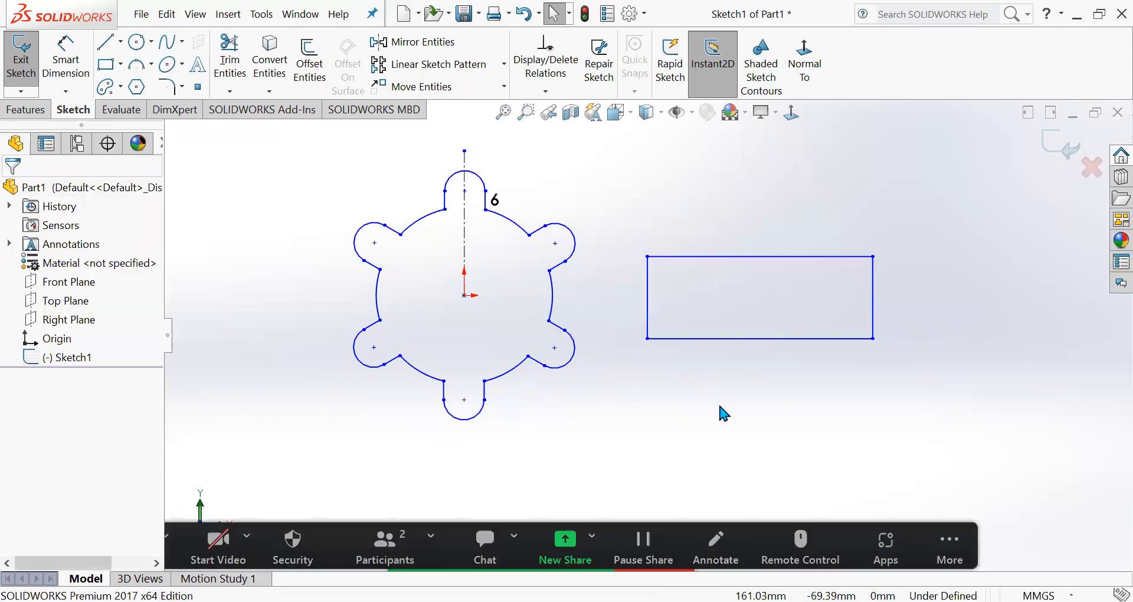
Step: Scale the rectangle's four lines by a factor of 2 about its lower-left corner and undo the scaling
{"action": "left_click", "coordinate": [273, 24]}
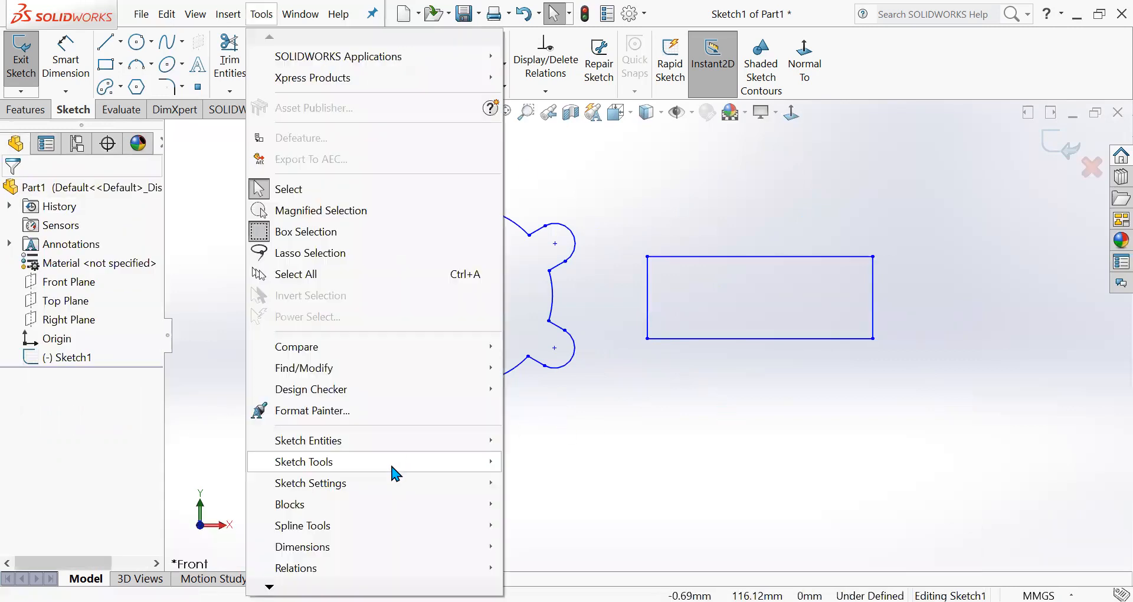
{"action": "mouse_move", "coordinate": [389, 462]}
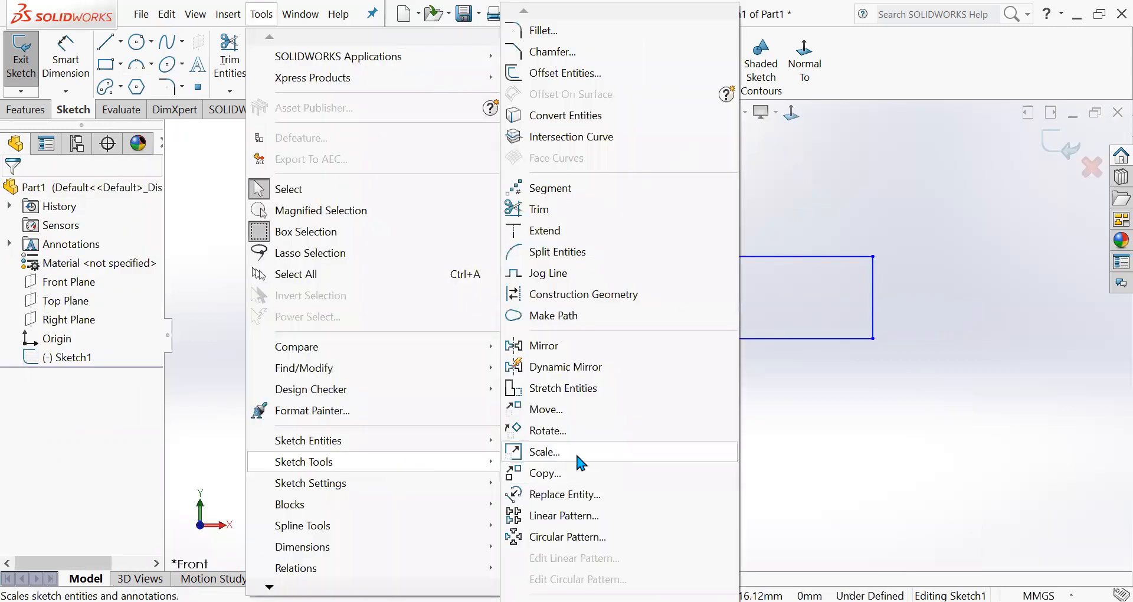
{"action": "left_click", "coordinate": [581, 463]}
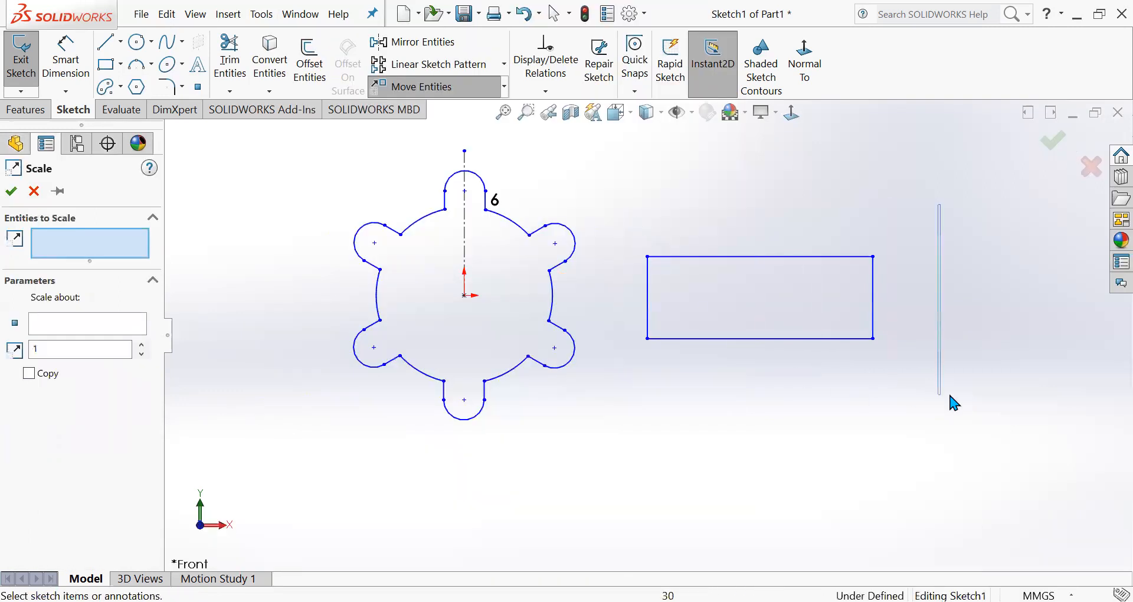
{"action": "left_click_drag", "start_coordinate": [949, 396], "coordinate": [944, 394]}
{"action": "left_click", "coordinate": [56, 367]}
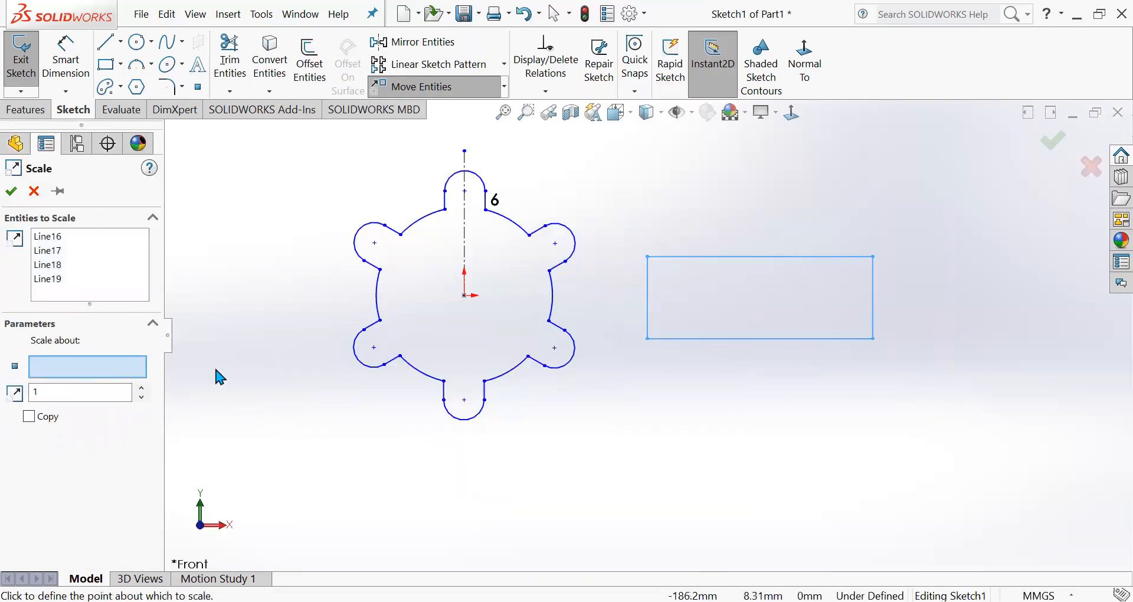
{"action": "left_click", "coordinate": [647, 338]}
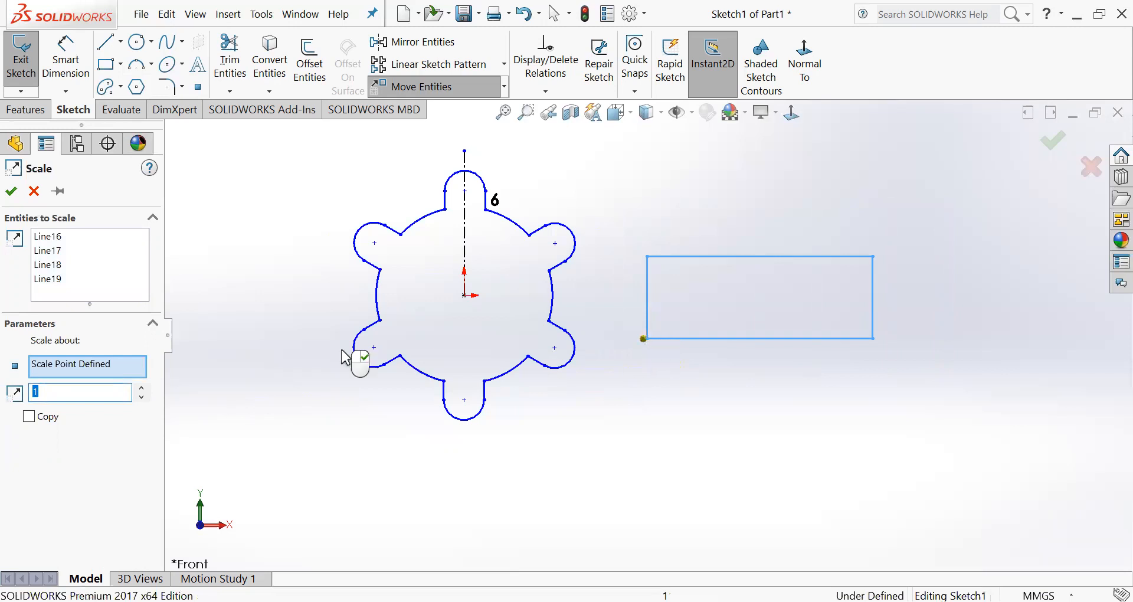
{"action": "left_click", "coordinate": [89, 365]}
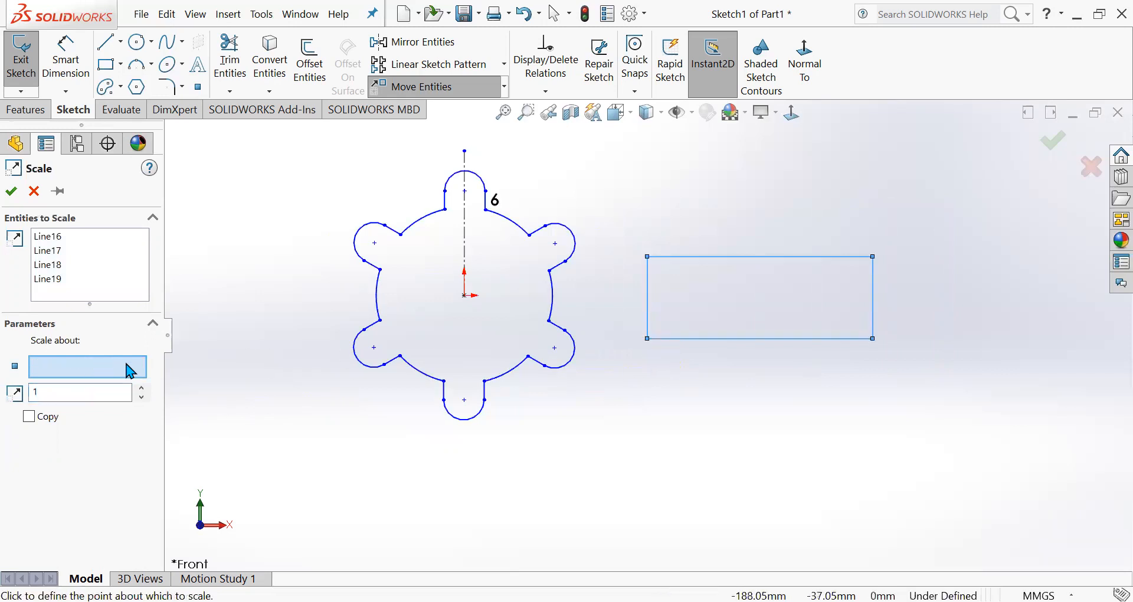
{"action": "left_click", "coordinate": [647, 339]}
{"action": "type", "text": "2"}
{"action": "left_click", "coordinate": [11, 190]}
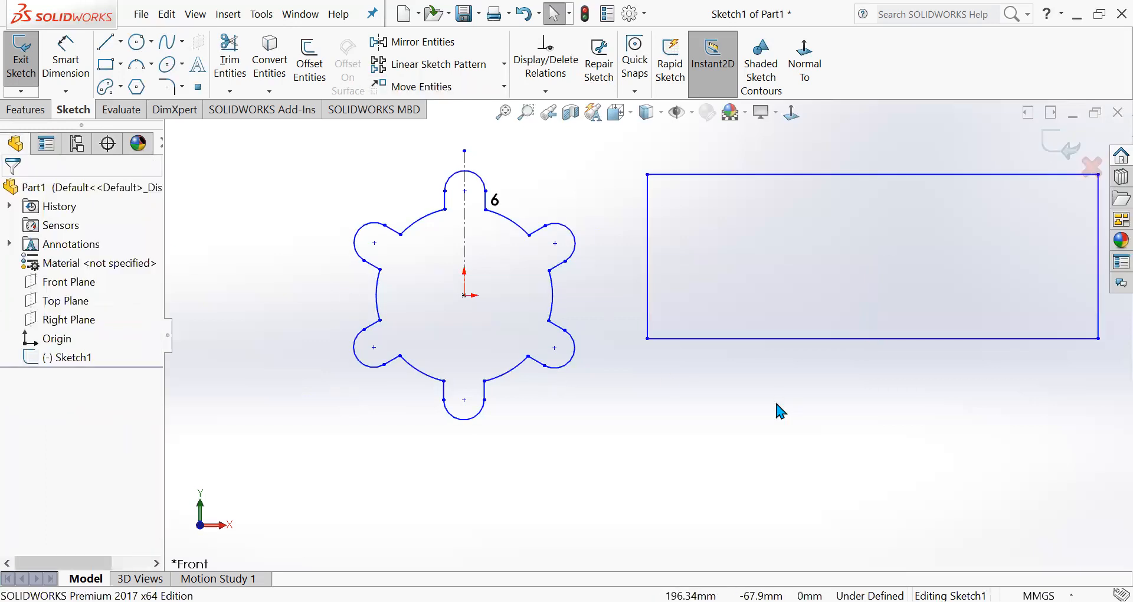
{"action": "key", "text": "ctrl+z"}
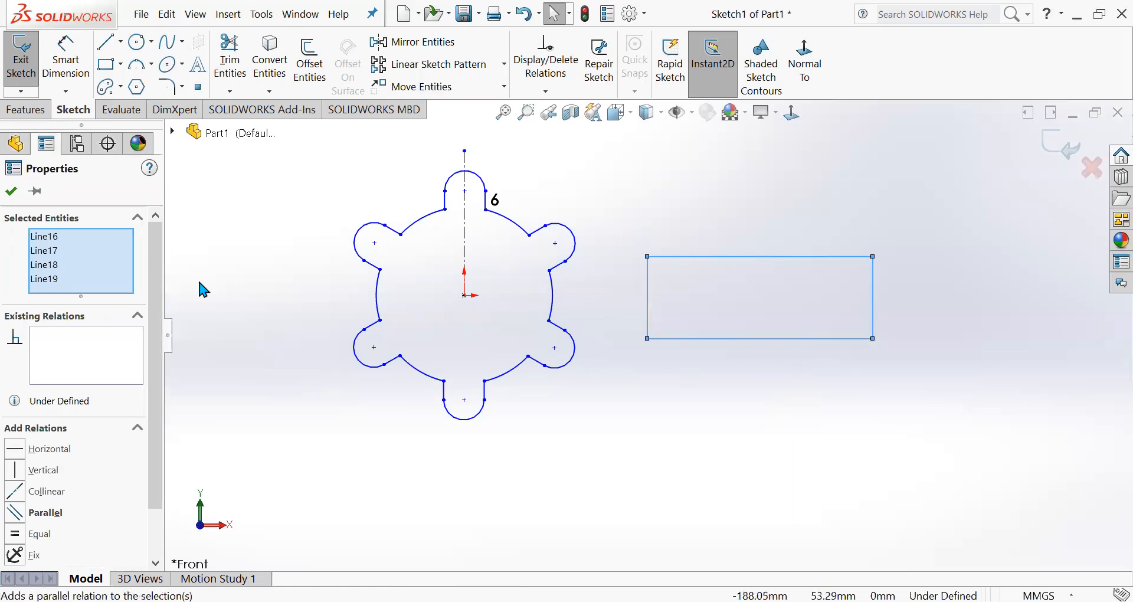
Step: Create one scaled copy of the rectangle at factor 2 about its lower-left corner, keeping the original
{"action": "left_click", "coordinate": [261, 15]}
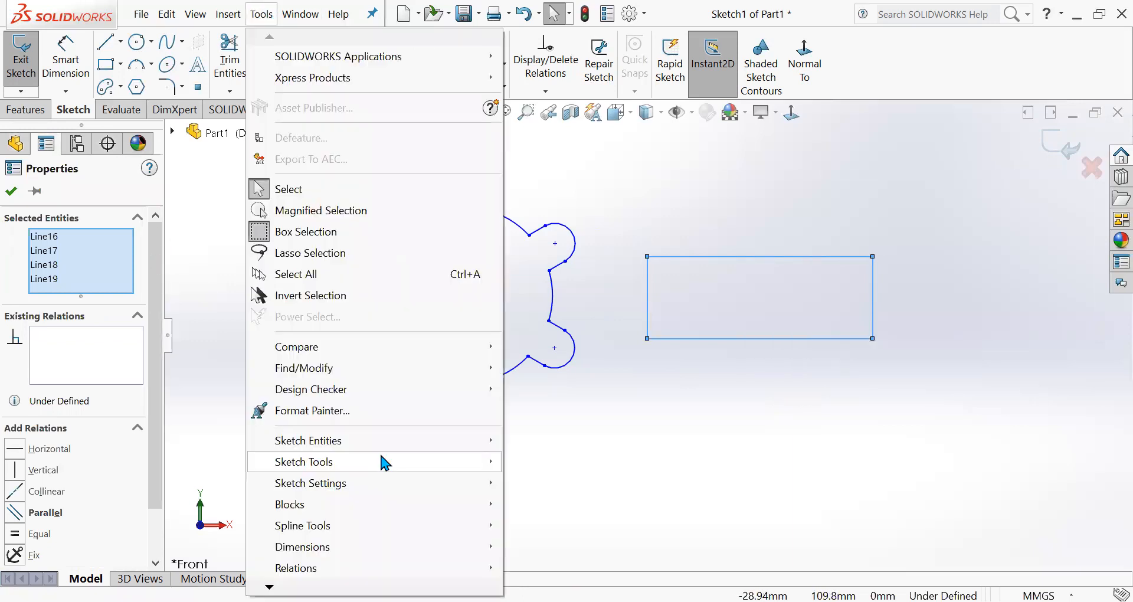
{"action": "mouse_move", "coordinate": [381, 458]}
{"action": "left_click", "coordinate": [625, 281]}
{"action": "left_click", "coordinate": [636, 226]}
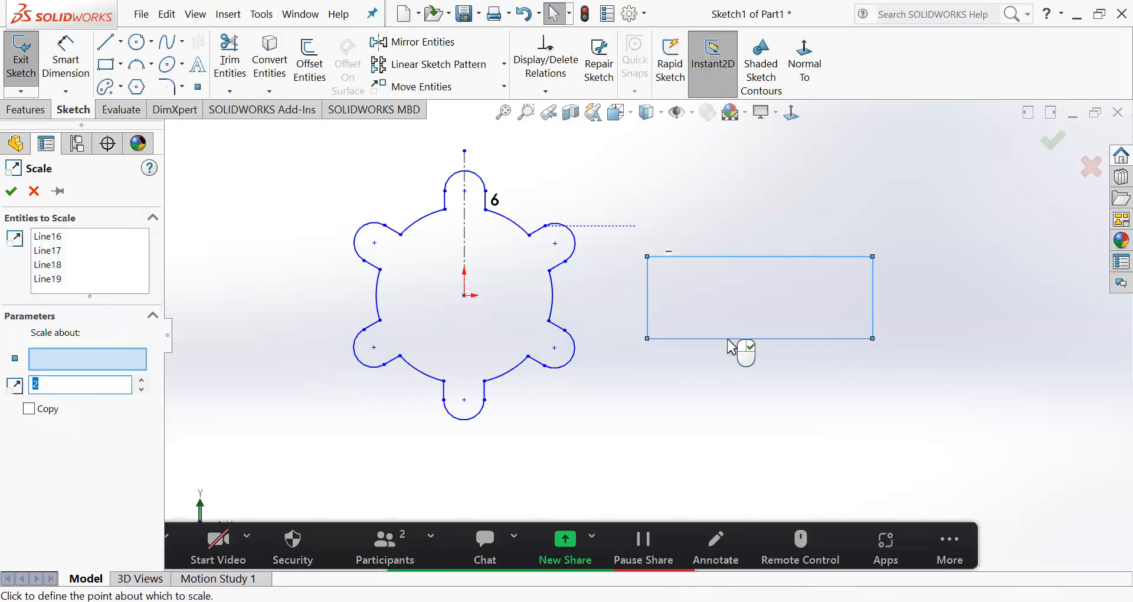
{"action": "left_click", "coordinate": [69, 364]}
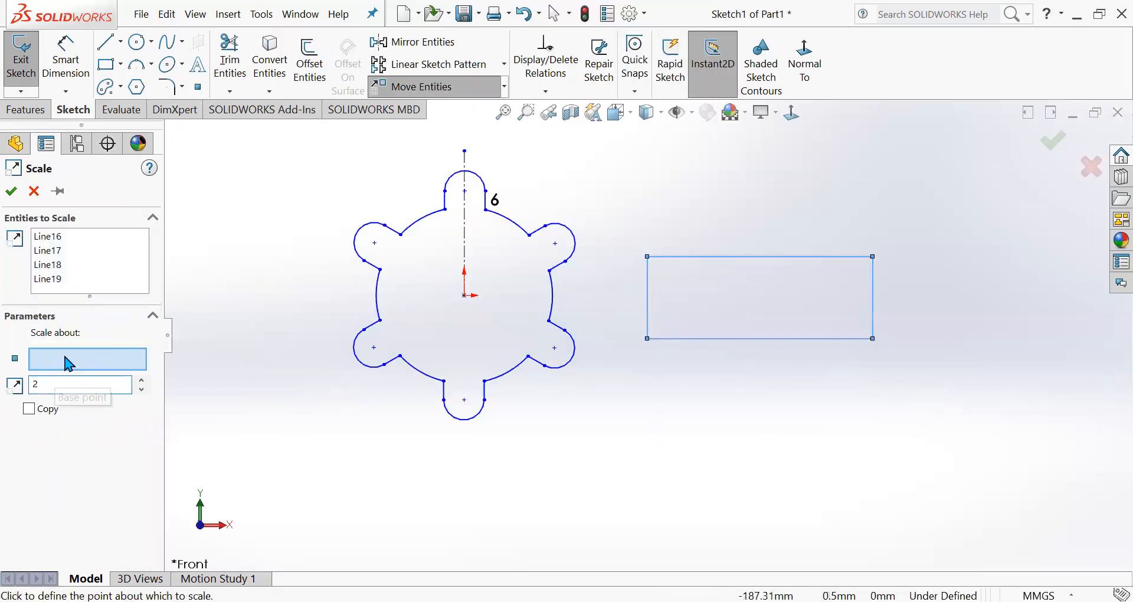
{"action": "left_click", "coordinate": [647, 340]}
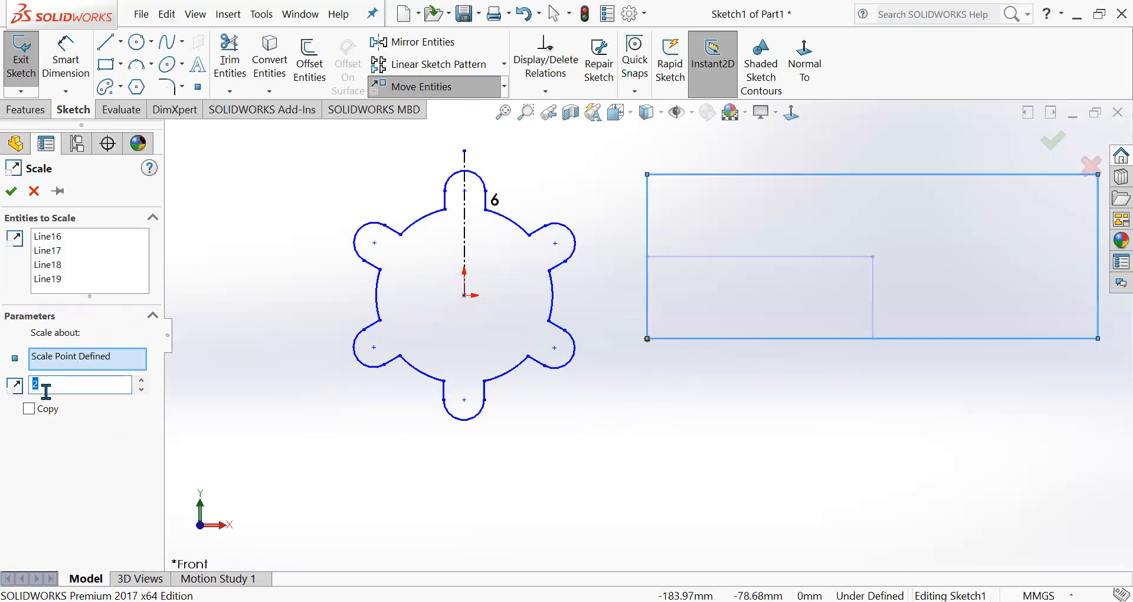
{"action": "left_click", "coordinate": [28, 408]}
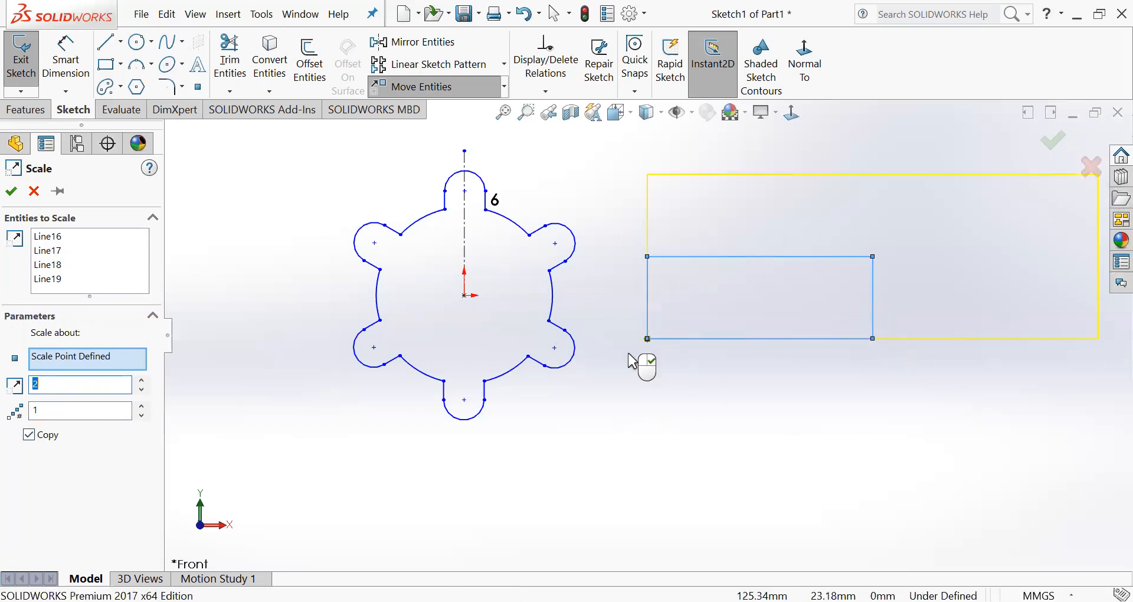
{"action": "left_click", "coordinate": [10, 191]}
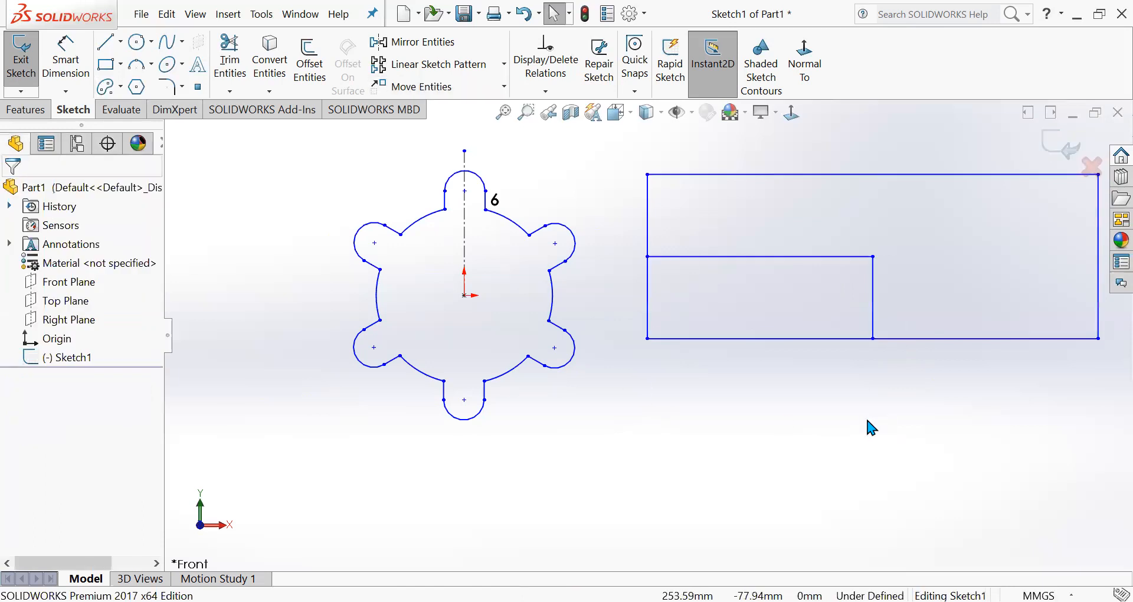
Step: Undo the scaled copy, the rectangle's move and its stretch, and clear the selection
{"action": "key", "text": "ctrl+z"}
{"action": "key", "text": "ctrl+z"}
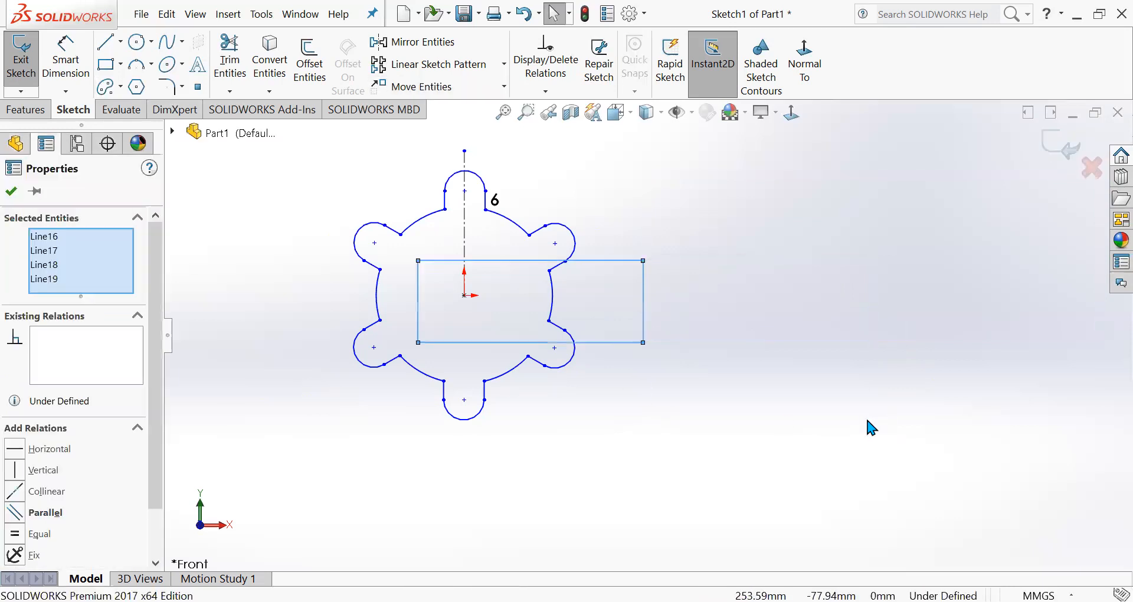
{"action": "key", "text": "ctrl+z"}
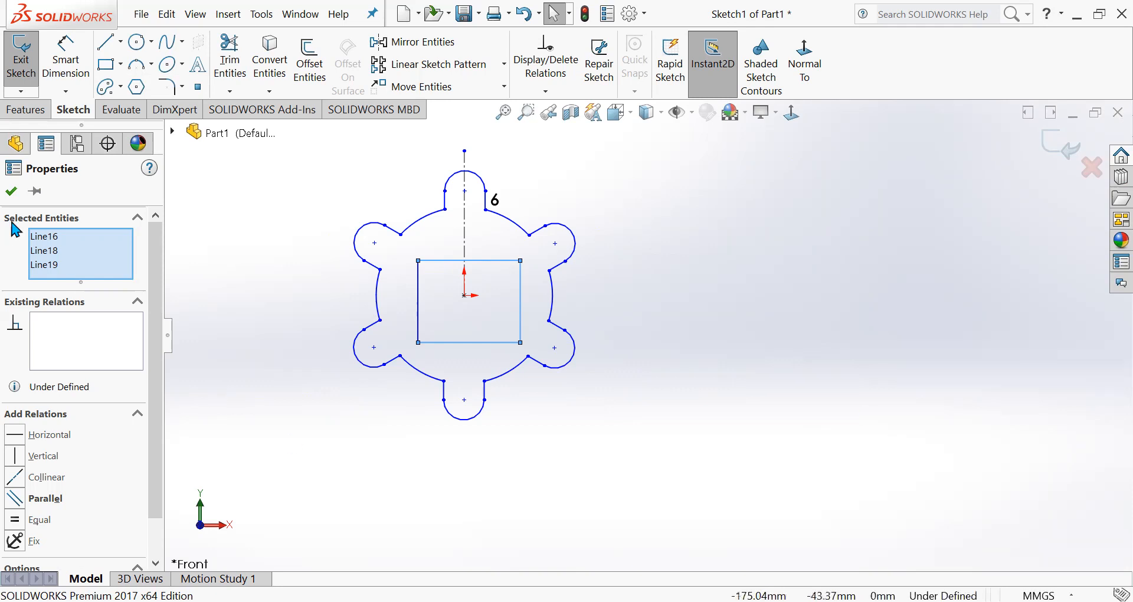
{"action": "left_click", "coordinate": [10, 192]}
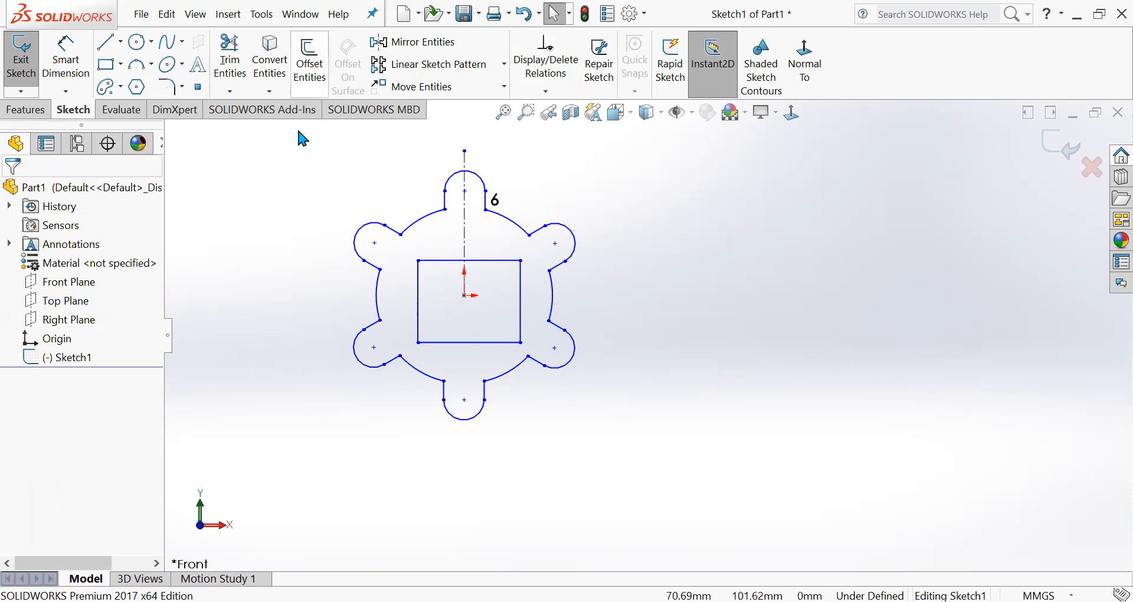
Step: Scale the whole sketch, profile and rectangle, by a factor of 0.5 about the origin without making a copy
{"action": "left_click", "coordinate": [276, 22]}
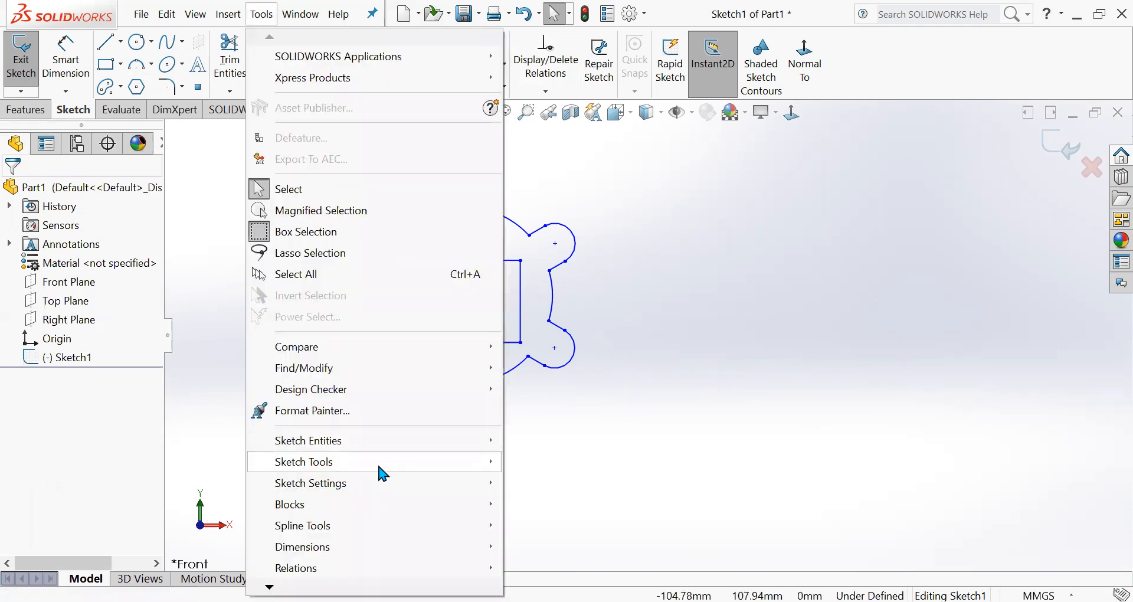
{"action": "mouse_move", "coordinate": [377, 461]}
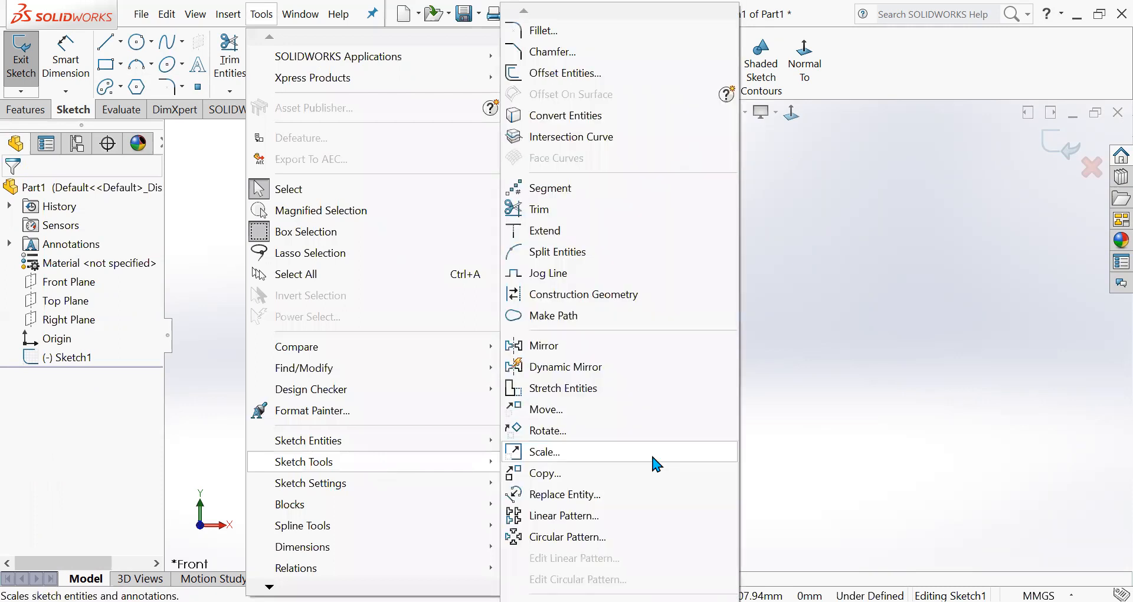
{"action": "left_click", "coordinate": [607, 452]}
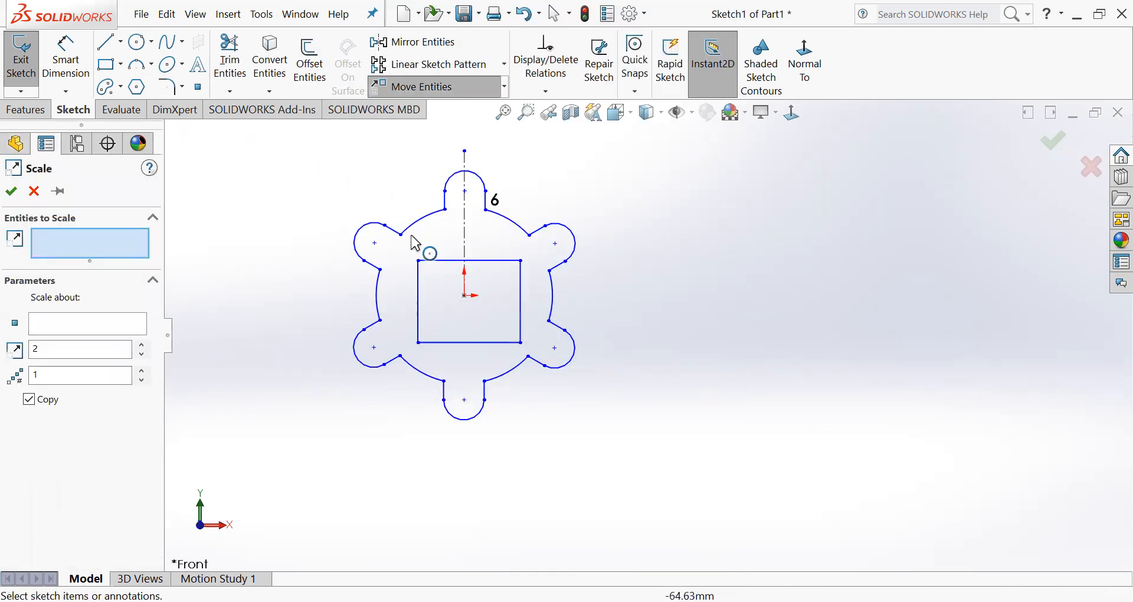
{"action": "left_click_drag", "start_coordinate": [337, 169], "coordinate": [680, 514]}
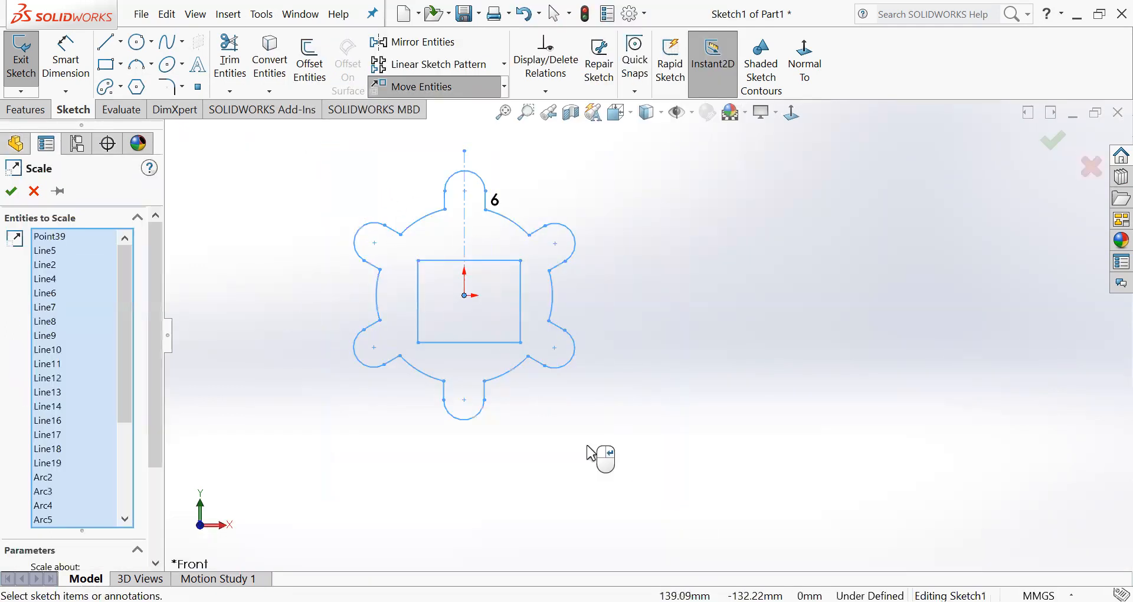
{"action": "left_click_drag", "start_coordinate": [159, 295], "coordinate": [159, 430]}
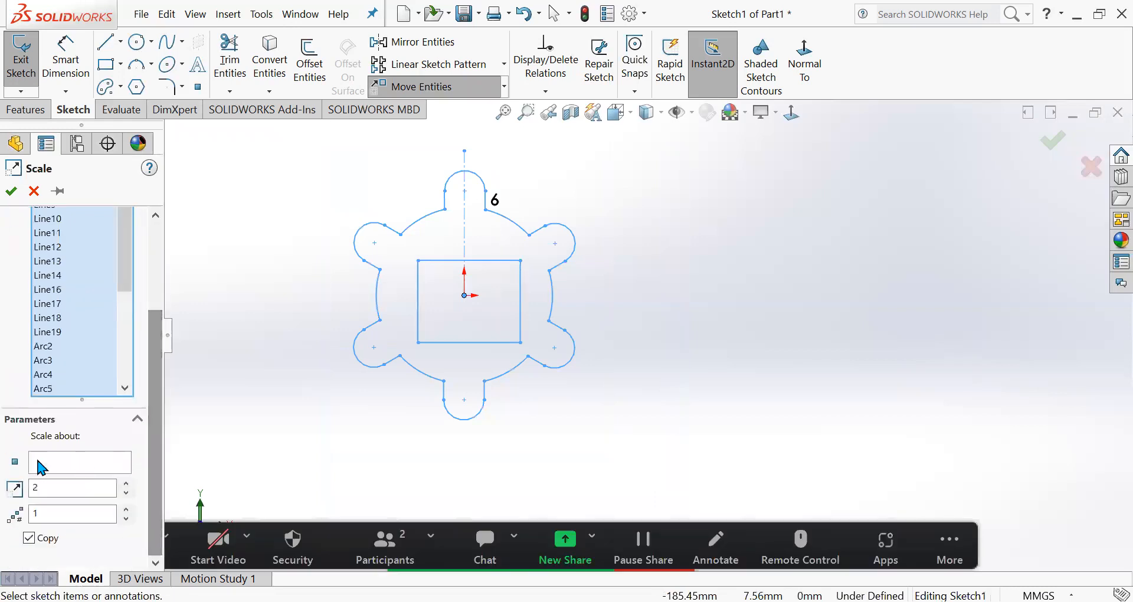
{"action": "left_click", "coordinate": [116, 462]}
{"action": "left_click", "coordinate": [465, 295]}
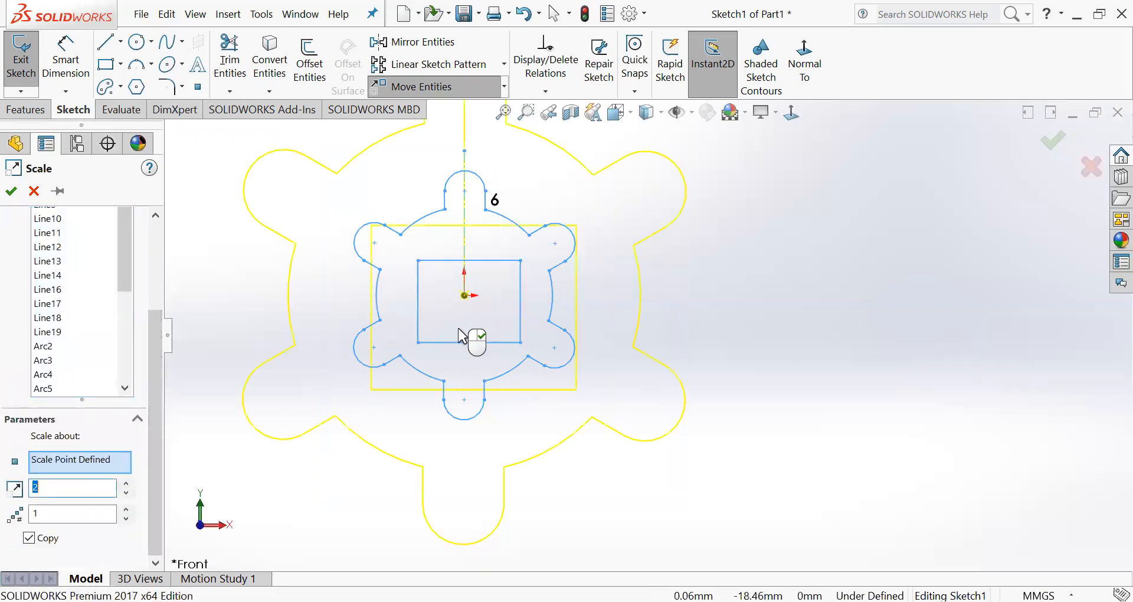
{"action": "left_click", "coordinate": [29, 538]}
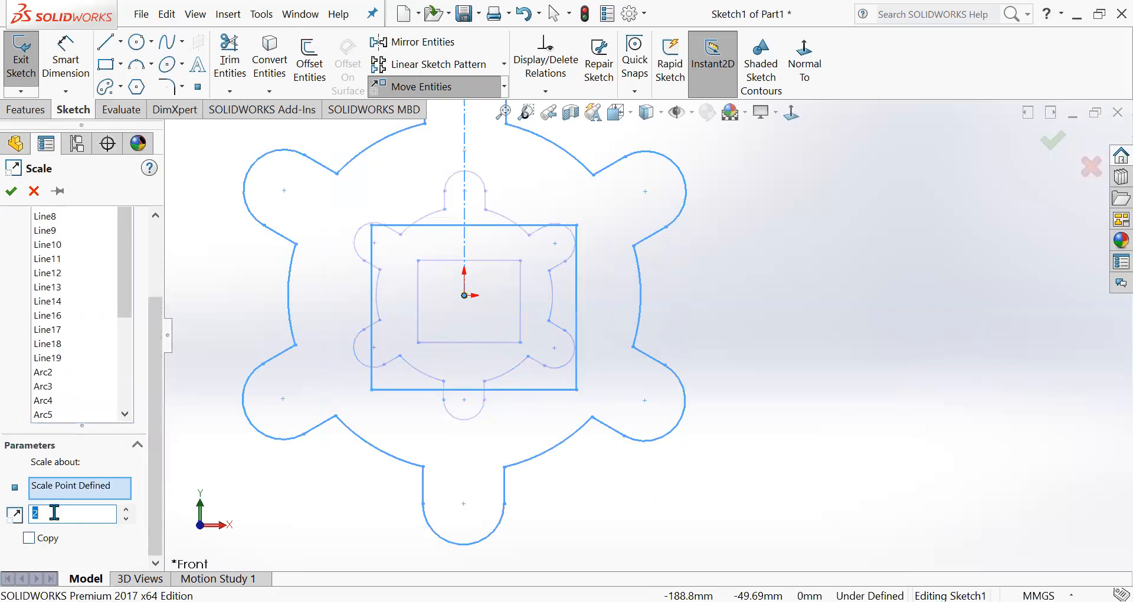
{"action": "type", "text": "0.5"}
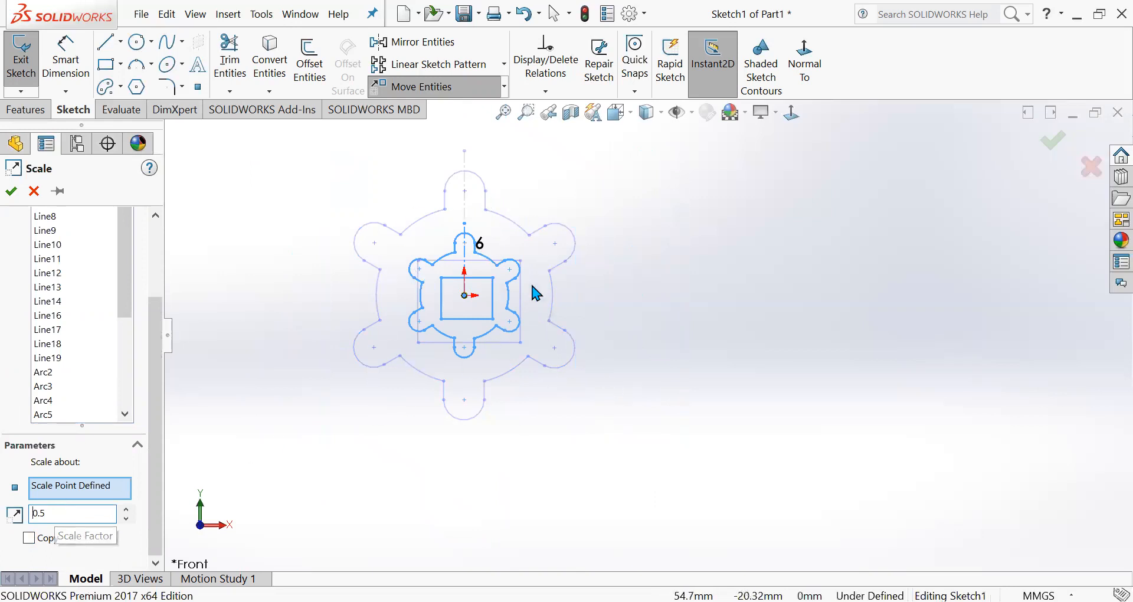
{"action": "left_click", "coordinate": [11, 191]}
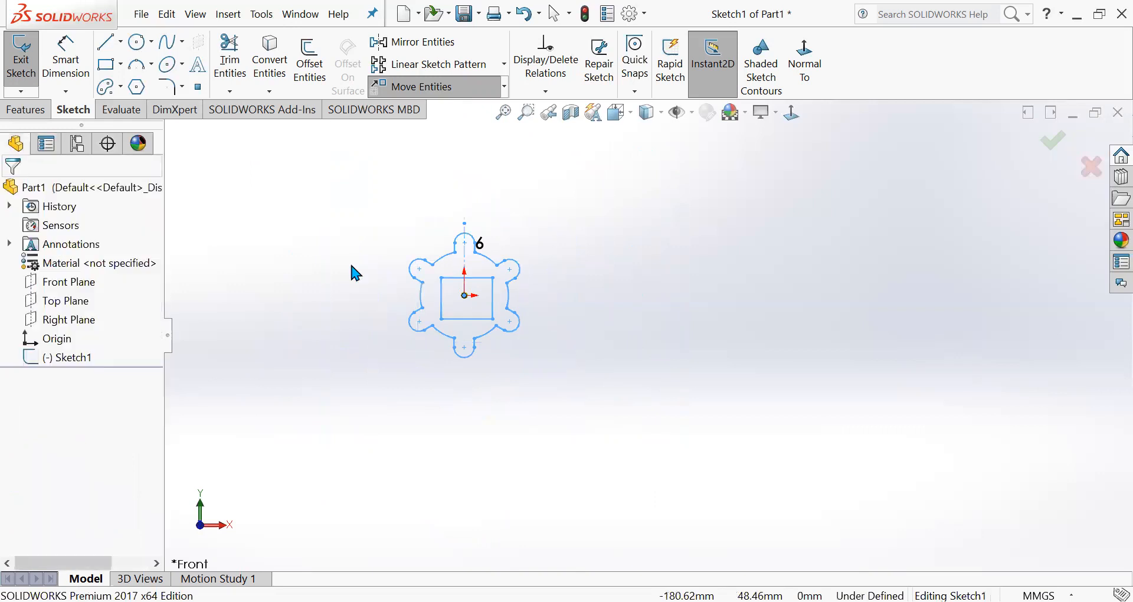
Step: Convert all four lines of the inner rectangle to construction geometry
{"action": "left_click", "coordinate": [268, 15]}
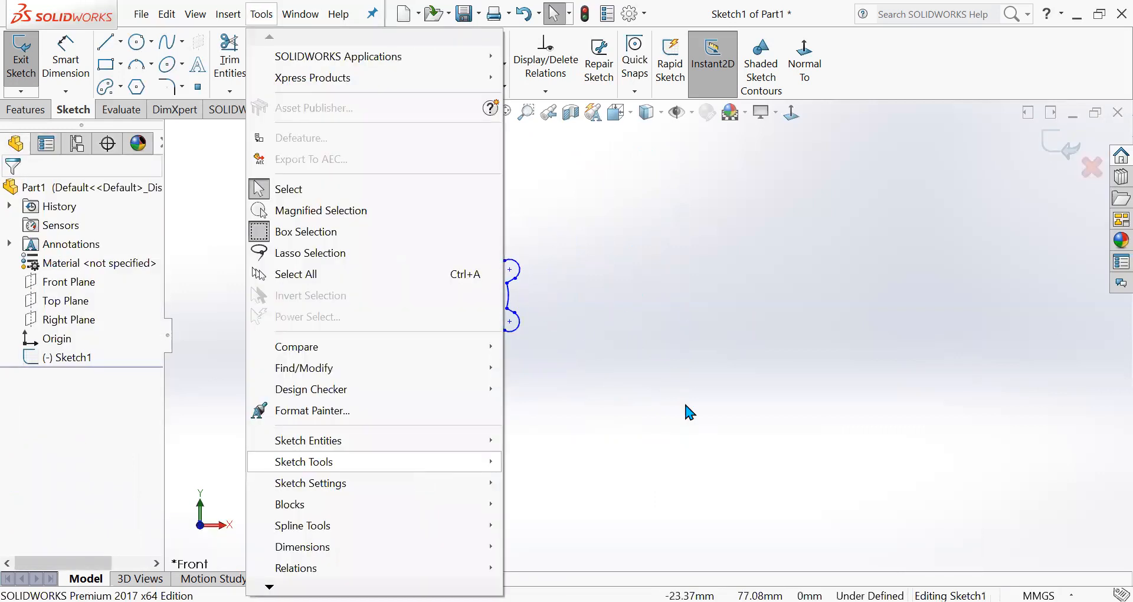
{"action": "mouse_move", "coordinate": [417, 470]}
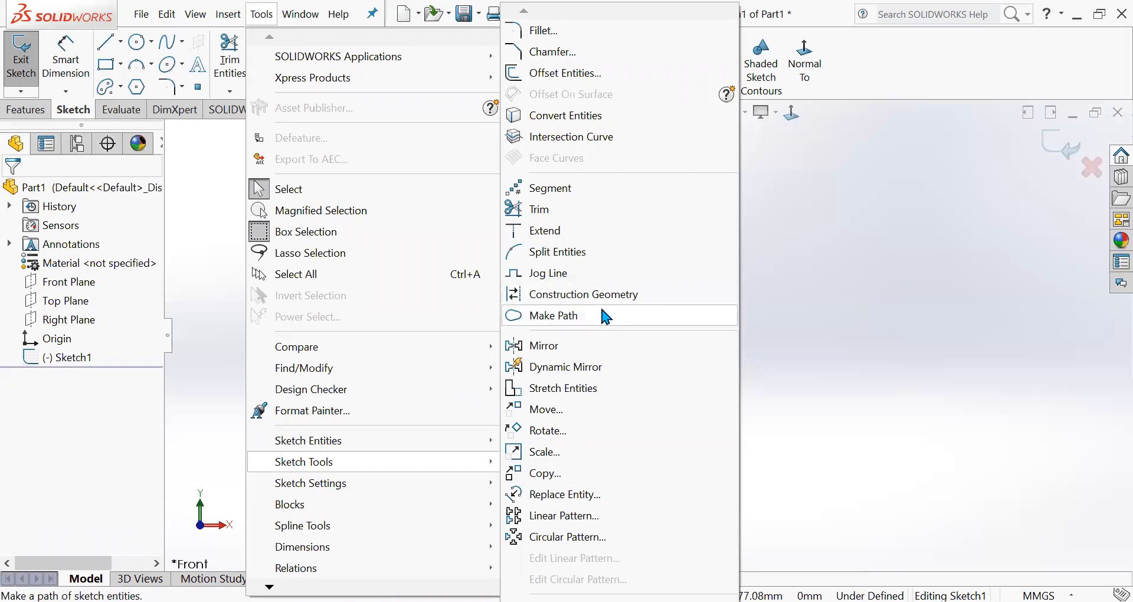
{"action": "left_click", "coordinate": [533, 295]}
{"action": "scroll", "coordinate": [531, 301], "scroll_direction": "down", "scroll_amount": 5}
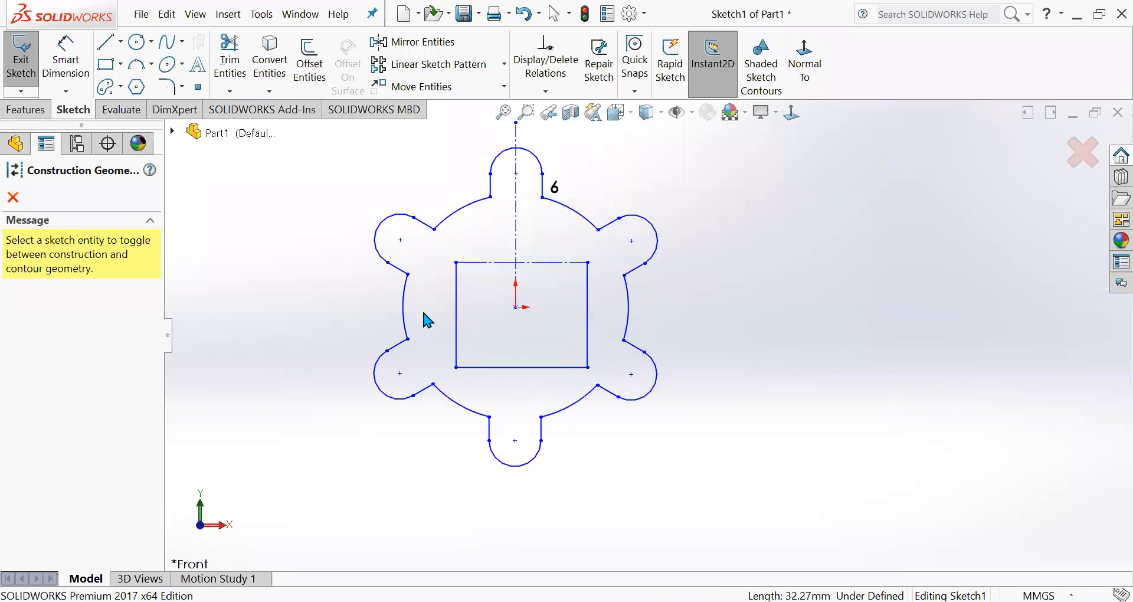
{"action": "left_click", "coordinate": [457, 308]}
{"action": "left_click", "coordinate": [569, 367]}
{"action": "left_click", "coordinate": [588, 350]}
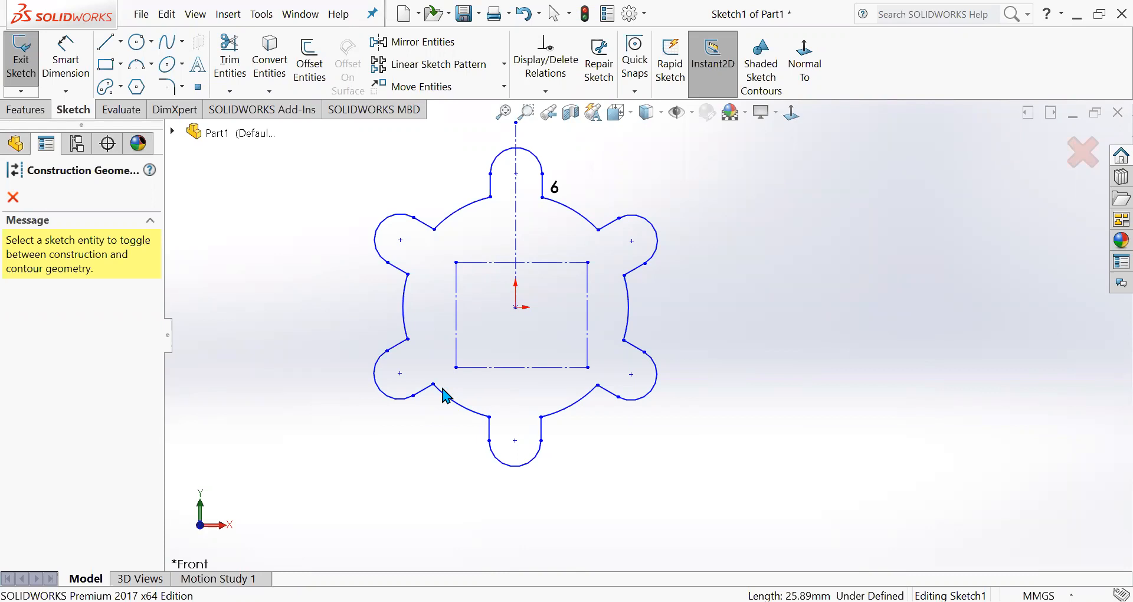
Step: Draw a horizontal centerline about 91 mm long from the origin to a point beyond the profile's right side
{"action": "left_click", "coordinate": [121, 42]}
{"action": "left_click", "coordinate": [147, 84]}
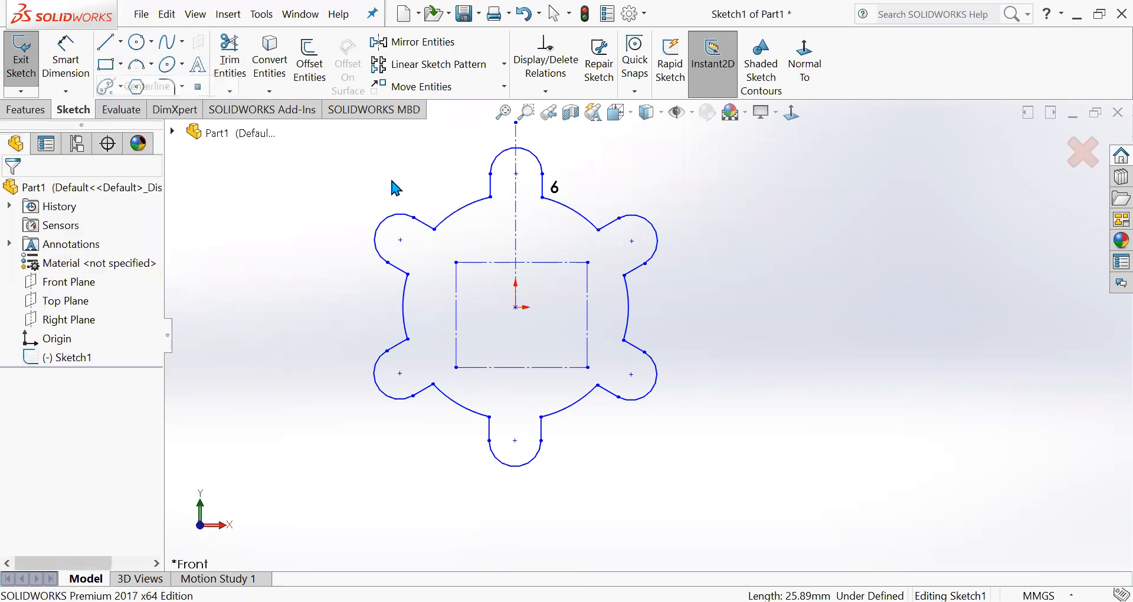
{"action": "left_click", "coordinate": [516, 307]}
{"action": "left_click", "coordinate": [885, 307]}
{"action": "key", "text": "Escape"}
{"action": "key", "text": "Escape"}
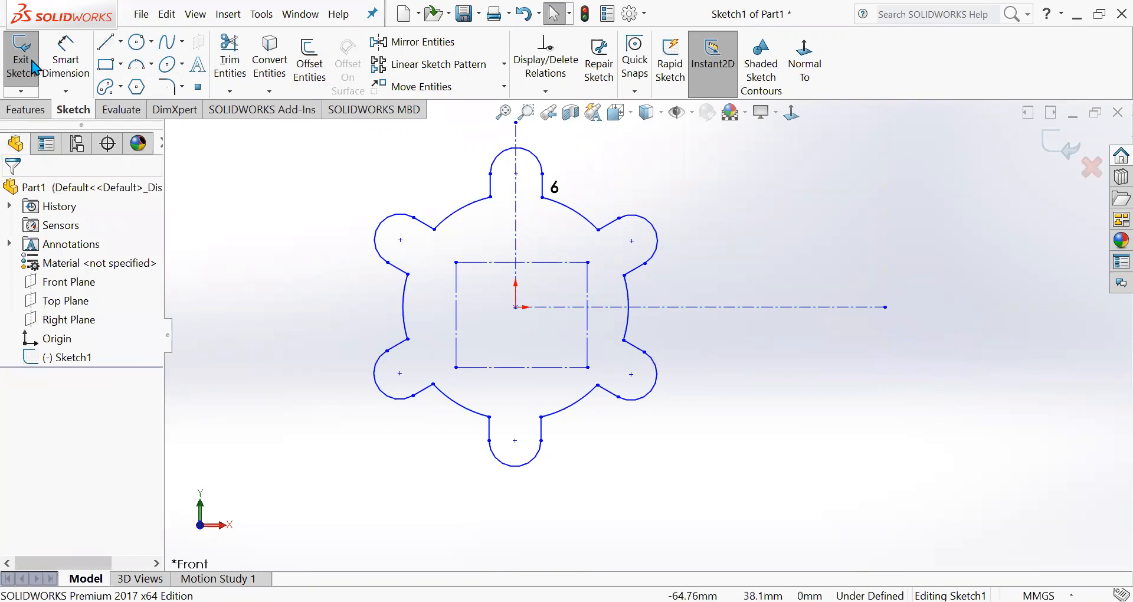
Step: Draw a circle centred on the right endpoint of the horizontal centerline, clear of the six-tab profile
{"action": "left_click", "coordinate": [137, 41]}
{"action": "left_click", "coordinate": [884, 307]}
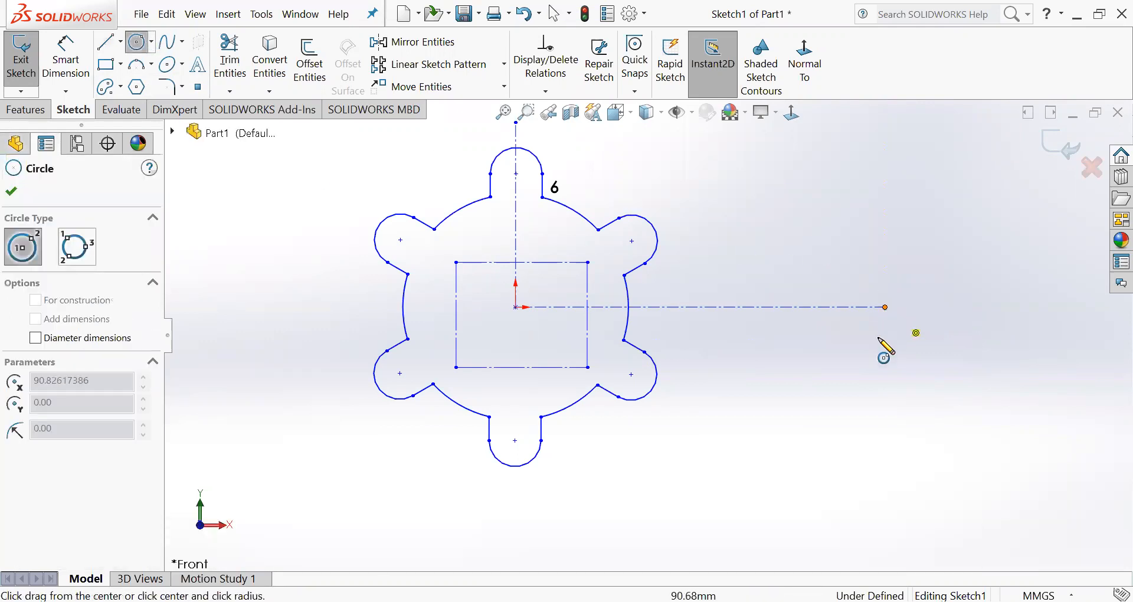
{"action": "left_click", "coordinate": [885, 400]}
{"action": "key", "text": "Escape"}
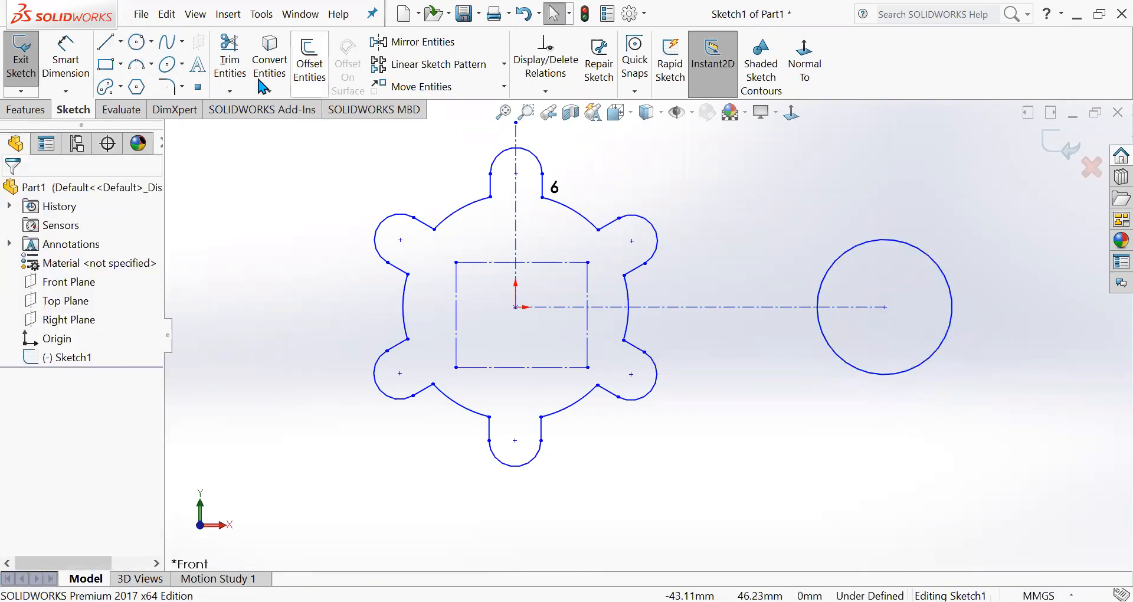
Step: Dimension the horizontal centerline from the origin to the circle's centre and set its length to 90 mm
{"action": "left_click", "coordinate": [66, 56]}
{"action": "left_click", "coordinate": [751, 306]}
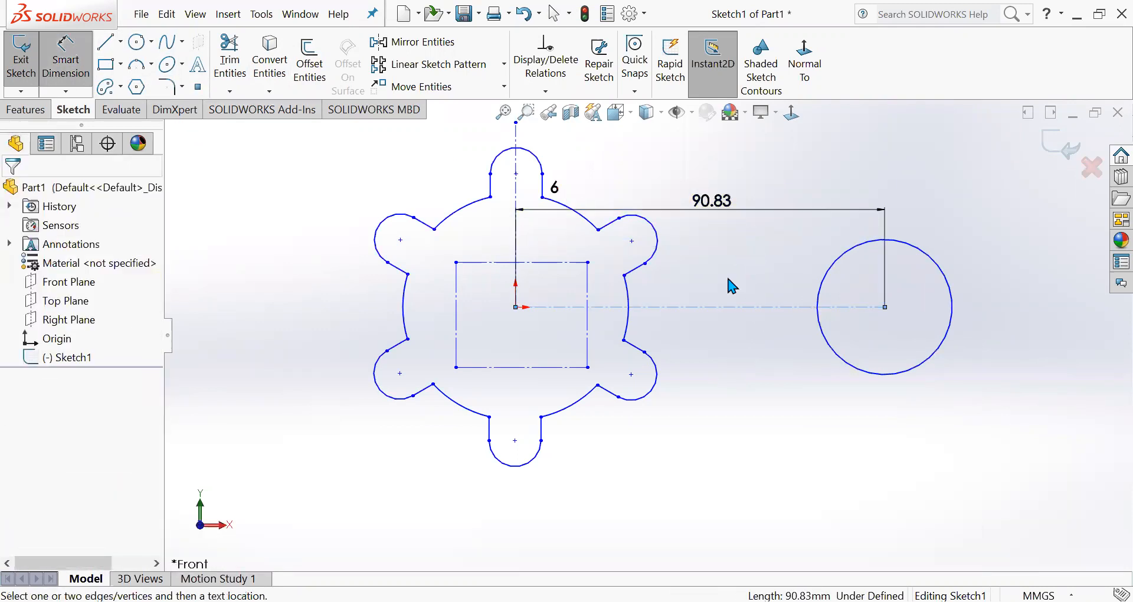
{"action": "left_click", "coordinate": [649, 207]}
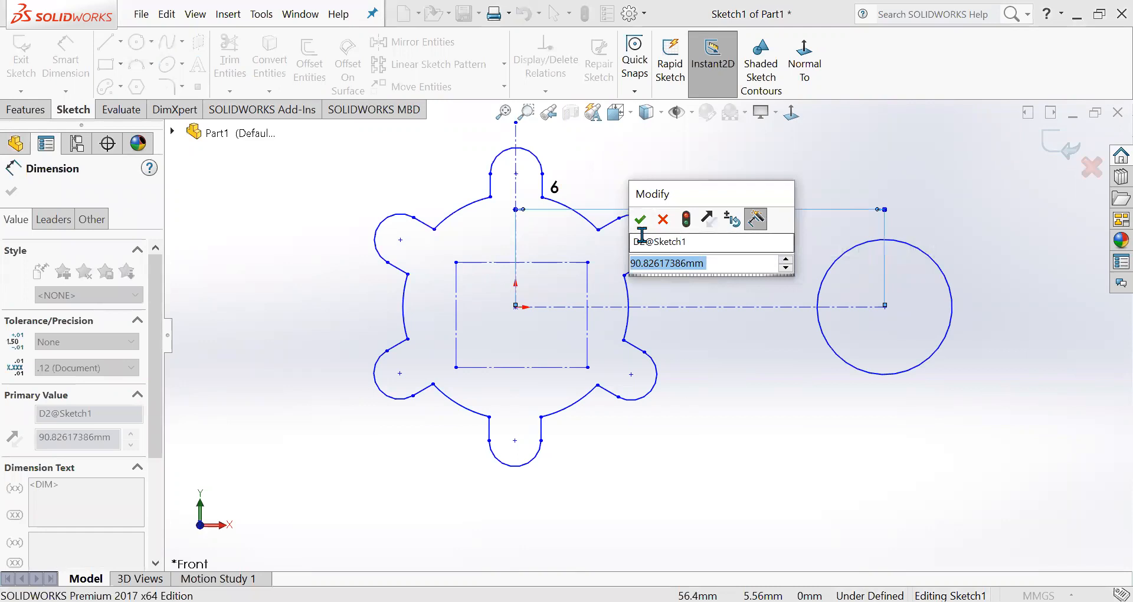
{"action": "type", "text": "90"}
{"action": "key", "text": "Return"}
{"action": "key", "text": "Escape"}
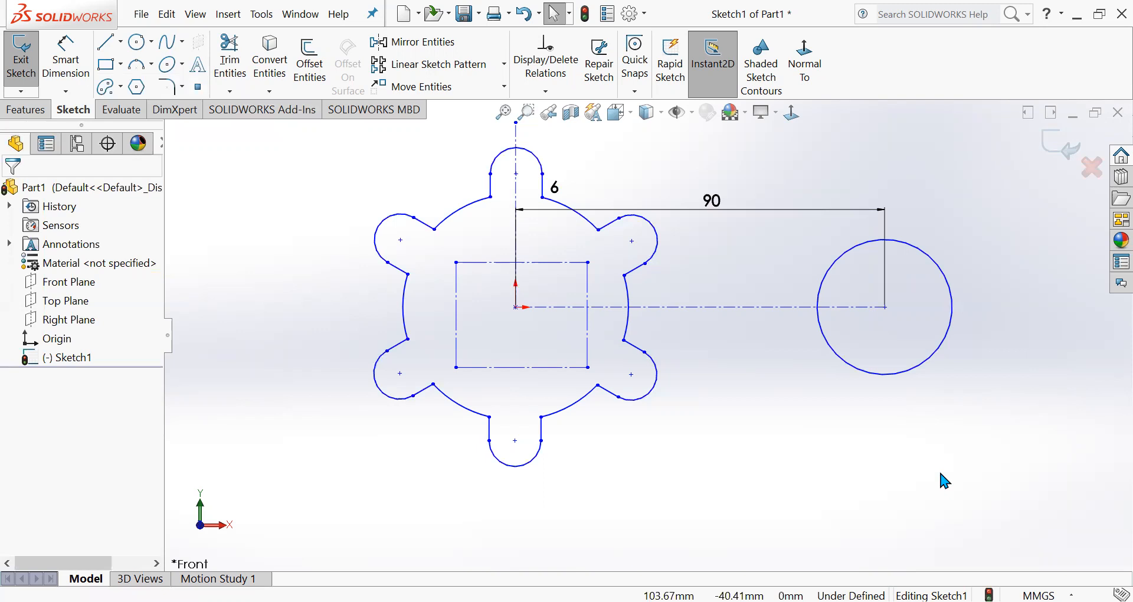
Step: Undo the 90 mm dimension, the circle and the horizontal centerline
{"action": "key", "text": "ctrl+z"}
{"action": "key", "text": "ctrl+z"}
{"action": "key", "text": "ctrl+z"}
{"action": "key", "text": "ctrl+z"}
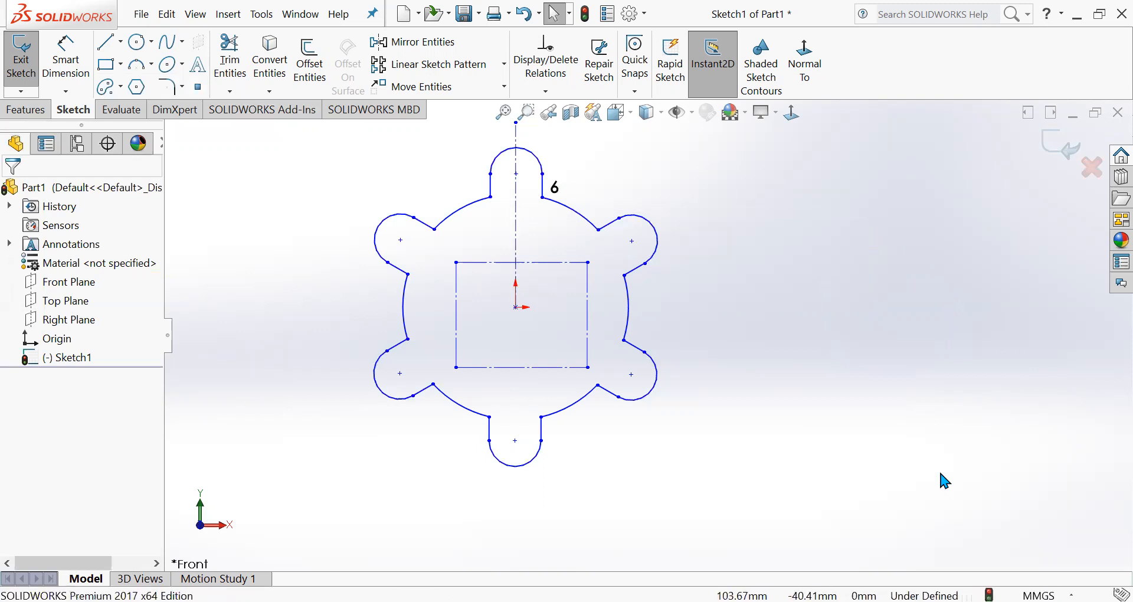
Step: Add an outward jog about 17 mm wide to the upper line of the inner construction rectangle with Jog Line
{"action": "left_click", "coordinate": [230, 20]}
{"action": "left_click", "coordinate": [838, 318]}
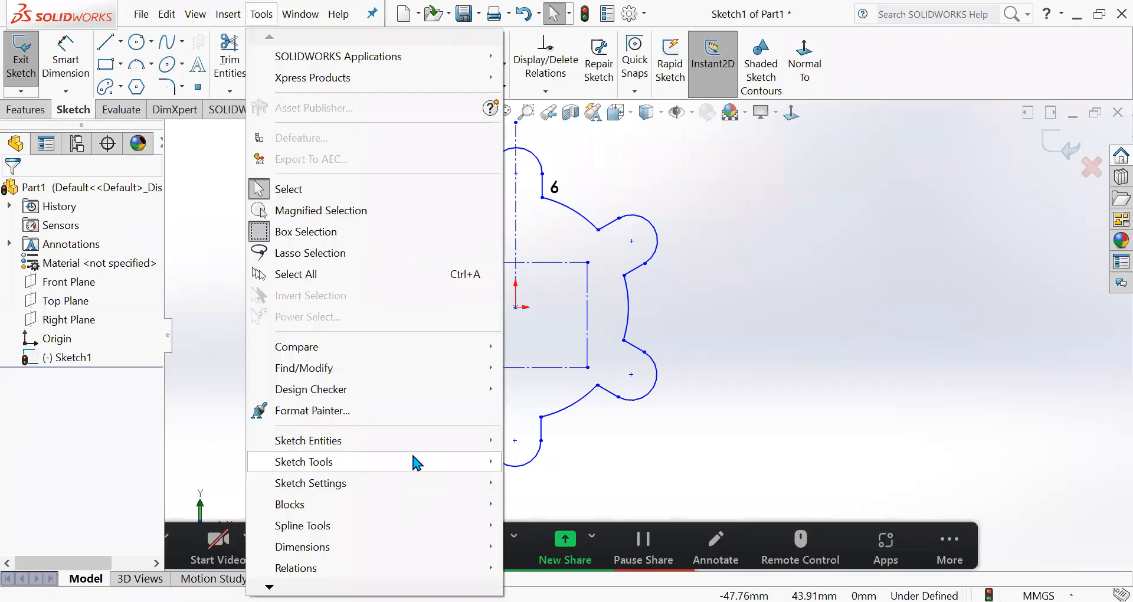
{"action": "mouse_move", "coordinate": [413, 456]}
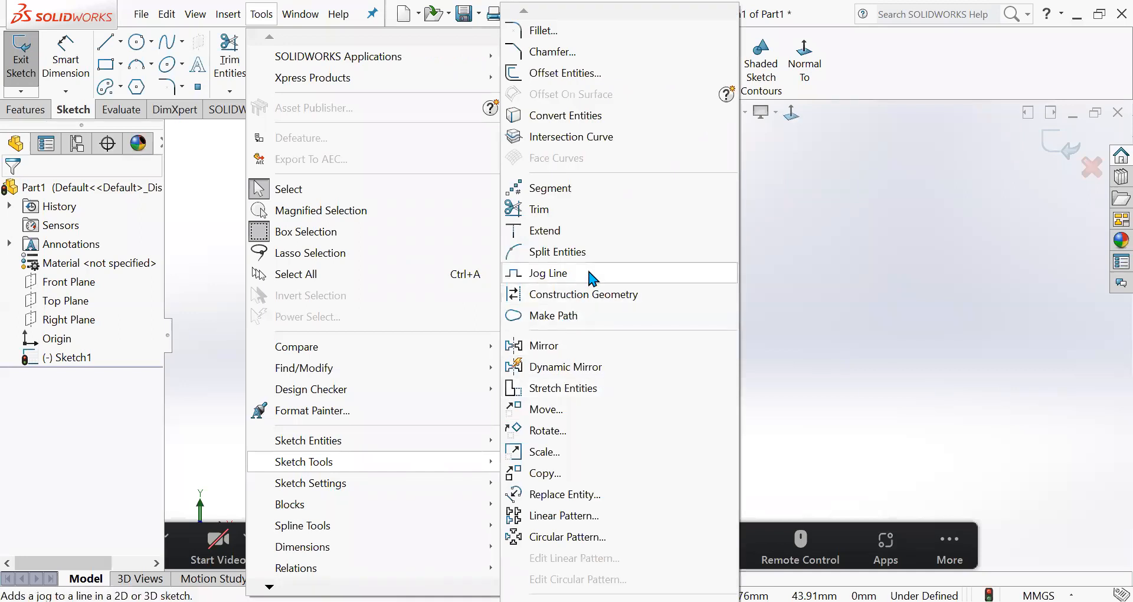
{"action": "left_click", "coordinate": [593, 279]}
{"action": "scroll", "coordinate": [567, 277], "scroll_direction": "up", "scroll_amount": 2}
{"action": "scroll", "coordinate": [553, 289], "scroll_direction": "down", "scroll_amount": 5}
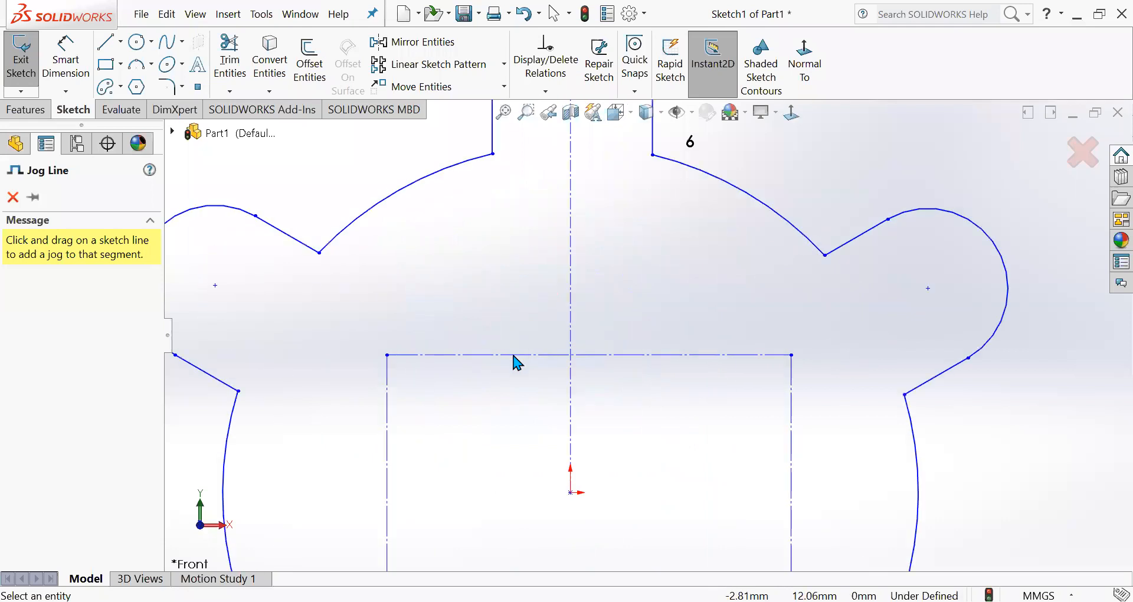
{"action": "left_click_drag", "start_coordinate": [478, 356], "coordinate": [696, 284]}
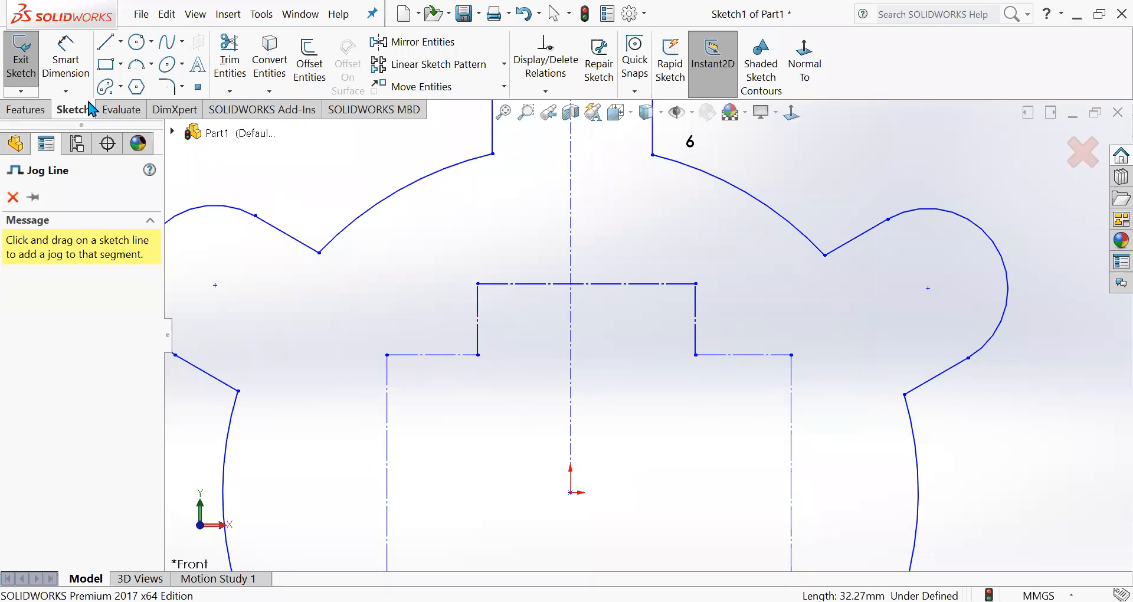
Step: Dimension the jog's upper line and set its width to 18 mm
{"action": "left_click", "coordinate": [71, 65]}
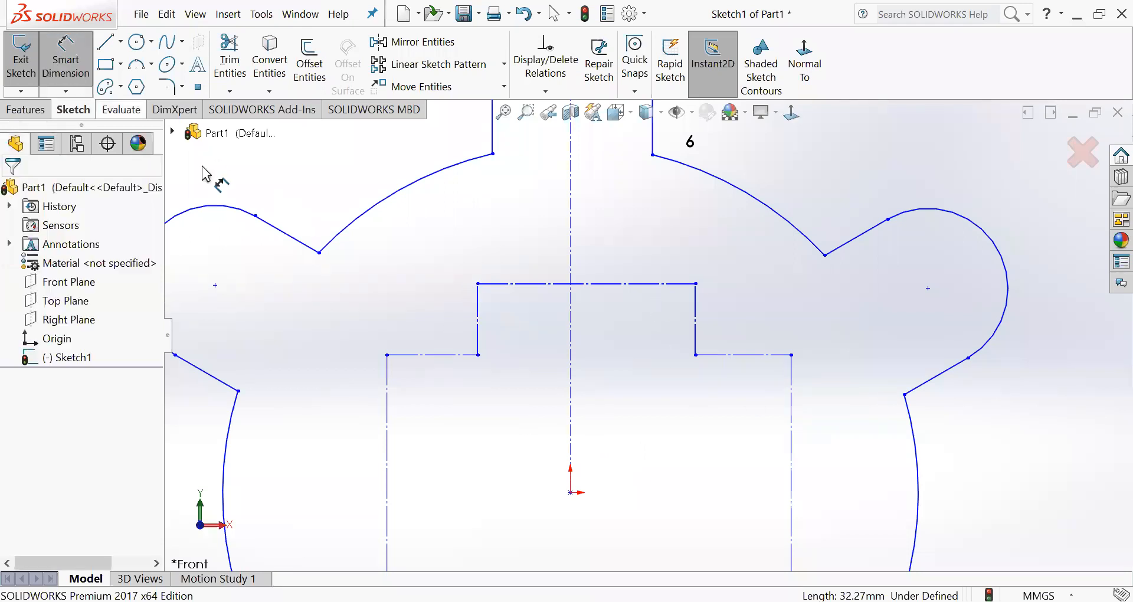
{"action": "left_click", "coordinate": [648, 295]}
{"action": "left_click", "coordinate": [593, 243]}
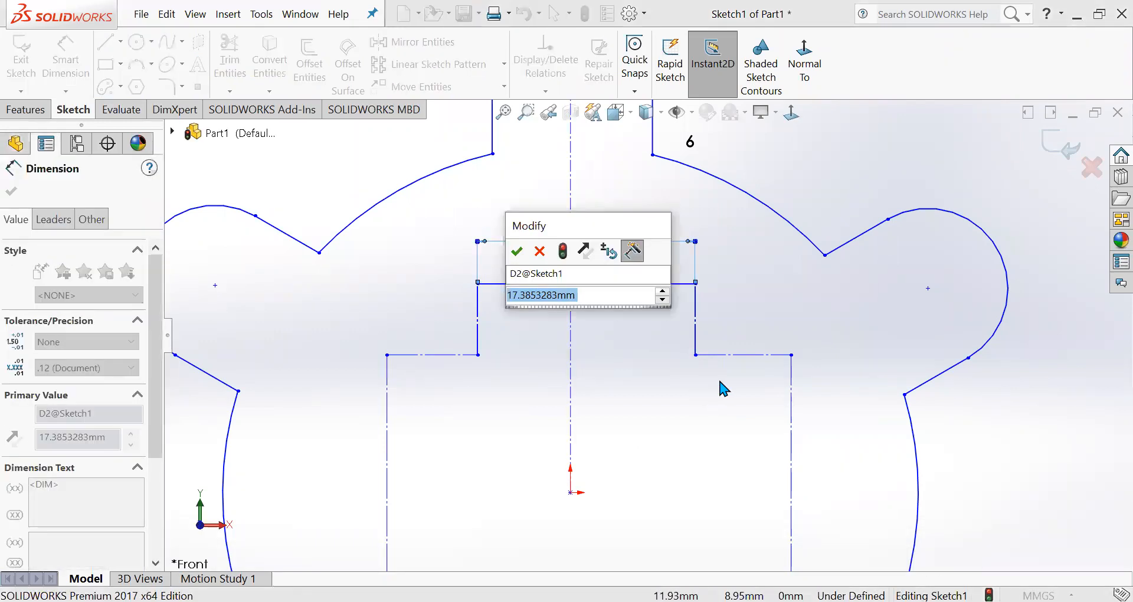
{"action": "type", "text": "18"}
{"action": "key", "text": "Return"}
Step: Split the profile's arc between the two right-hand tabs at three points with Split Entities and select one resulting arc piece
{"action": "scroll", "coordinate": [470, 314], "scroll_direction": "up", "scroll_amount": 7}
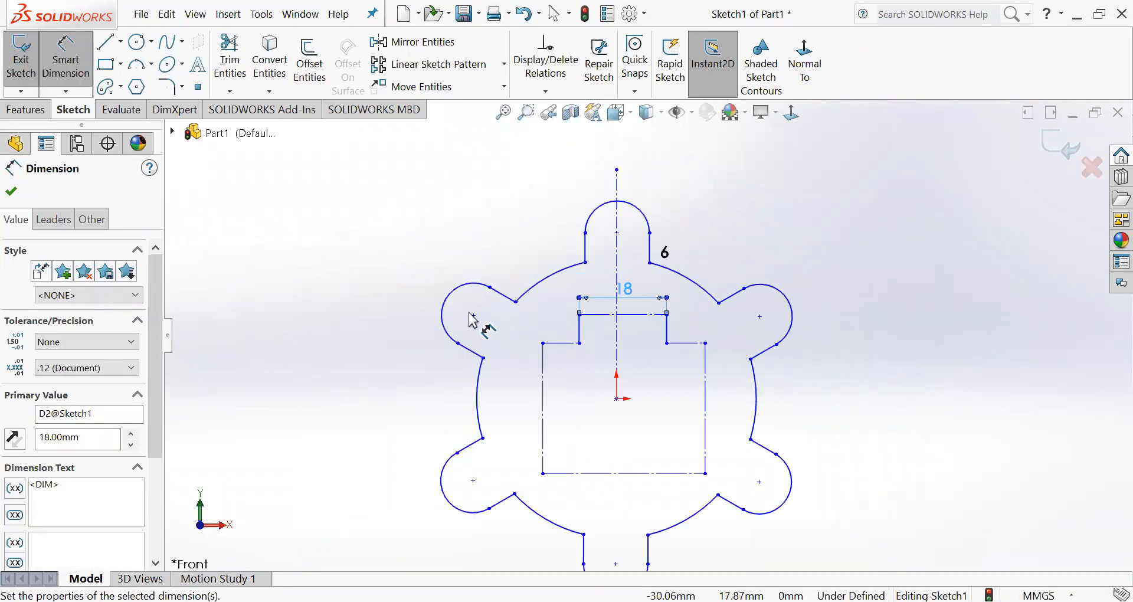
{"action": "scroll", "coordinate": [850, 442], "scroll_direction": "down", "scroll_amount": 3}
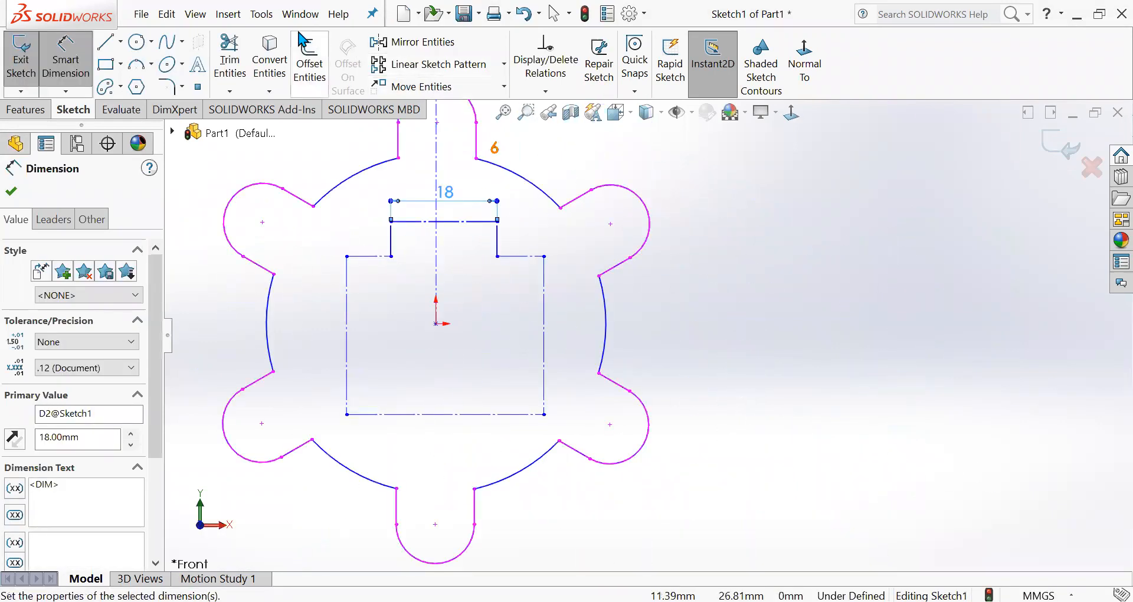
{"action": "left_click", "coordinate": [262, 14]}
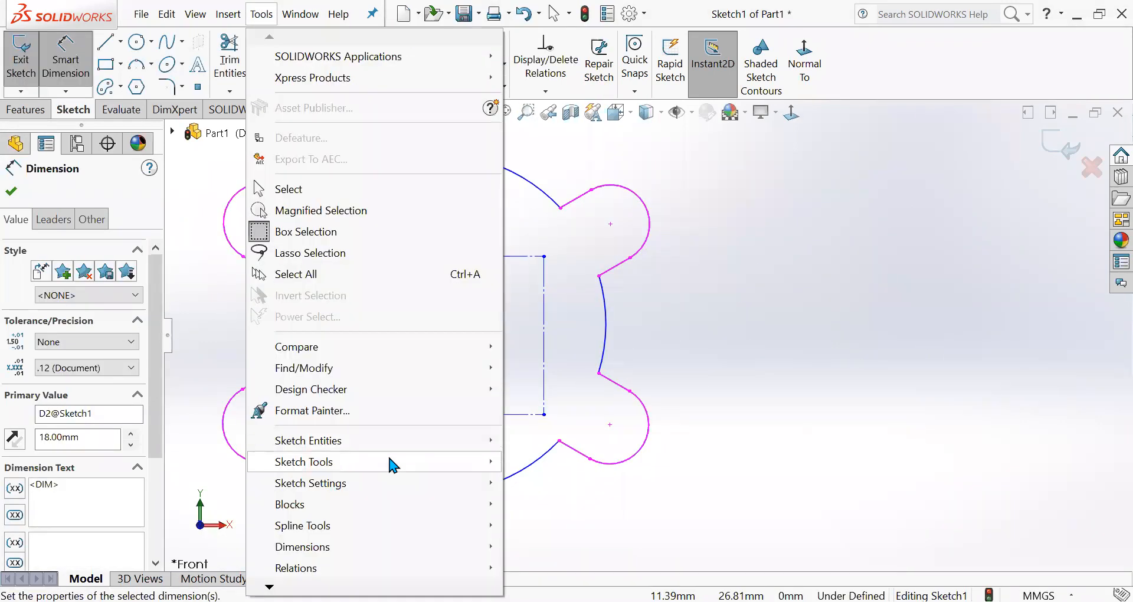
{"action": "mouse_move", "coordinate": [387, 459]}
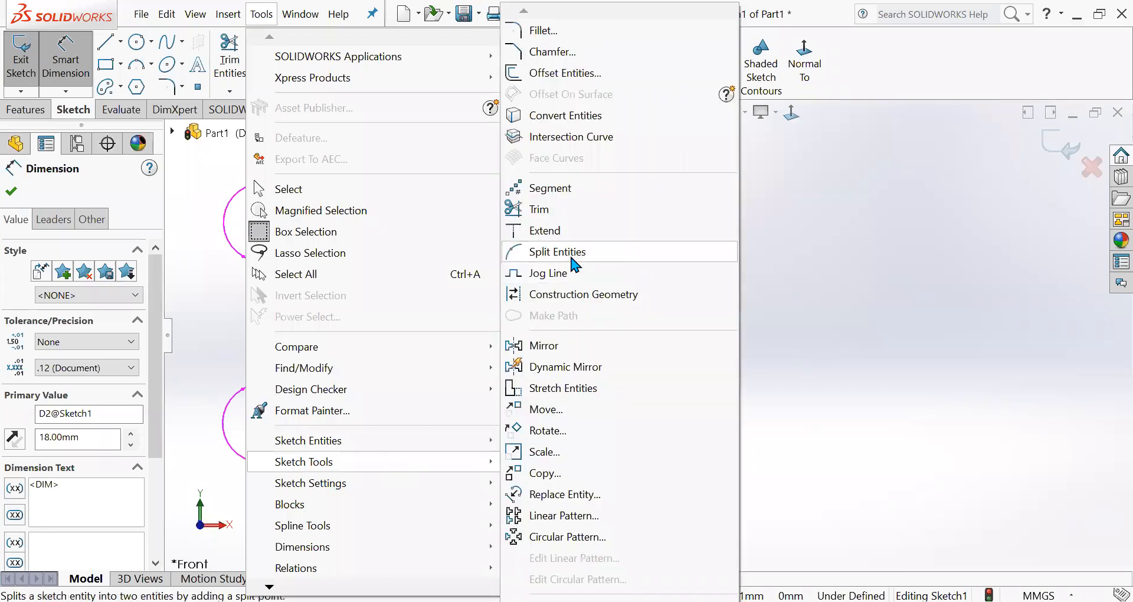
{"action": "left_click", "coordinate": [557, 252]}
{"action": "scroll", "coordinate": [632, 334], "scroll_direction": "up", "scroll_amount": 4}
{"action": "scroll", "coordinate": [678, 328], "scroll_direction": "down", "scroll_amount": 6}
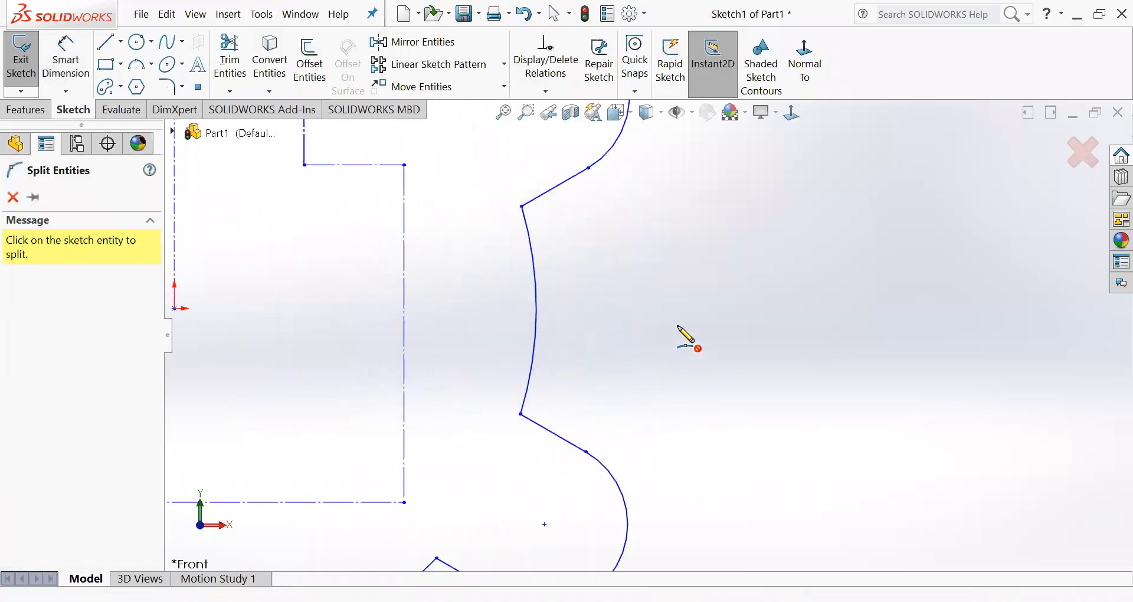
{"action": "left_click", "coordinate": [537, 312]}
{"action": "left_click", "coordinate": [534, 263]}
{"action": "left_click", "coordinate": [530, 371]}
{"action": "left_click", "coordinate": [13, 197]}
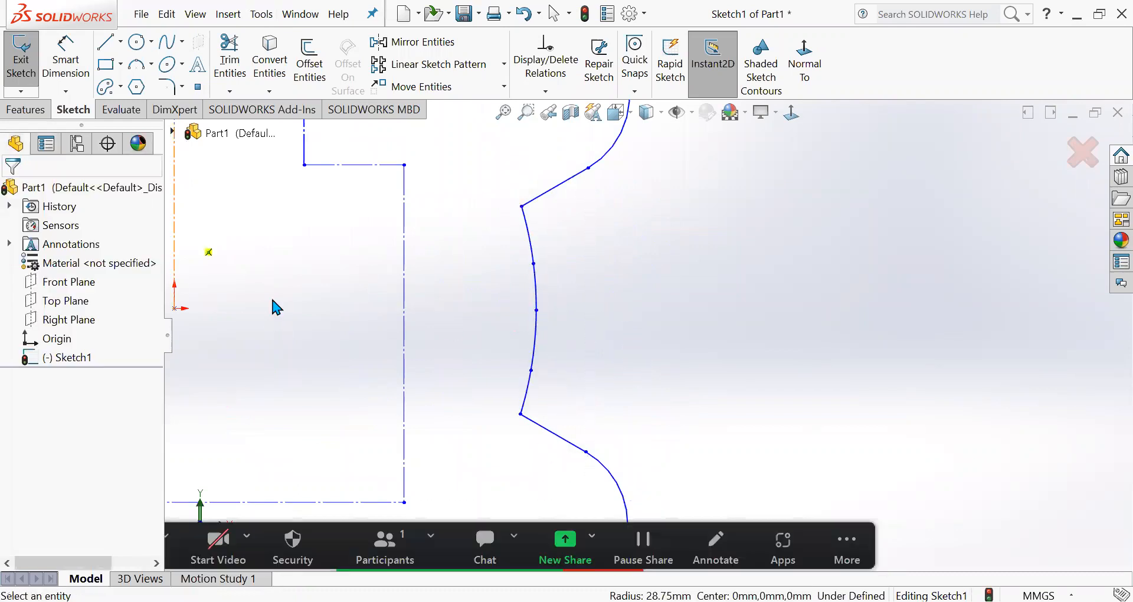
{"action": "left_click", "coordinate": [535, 290]}
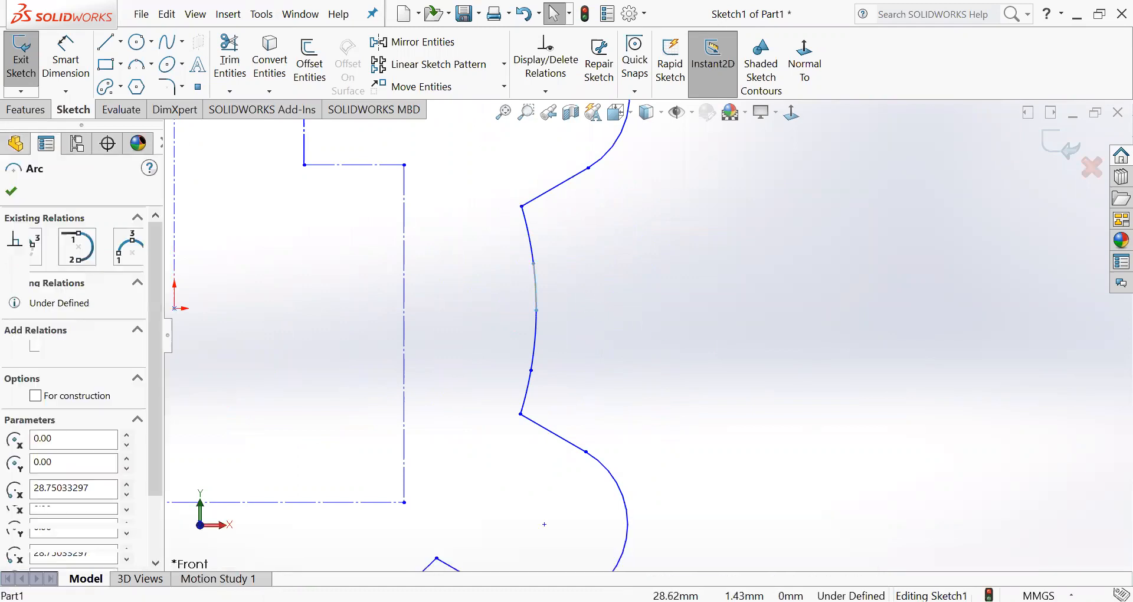
{"action": "left_click", "coordinate": [741, 343]}
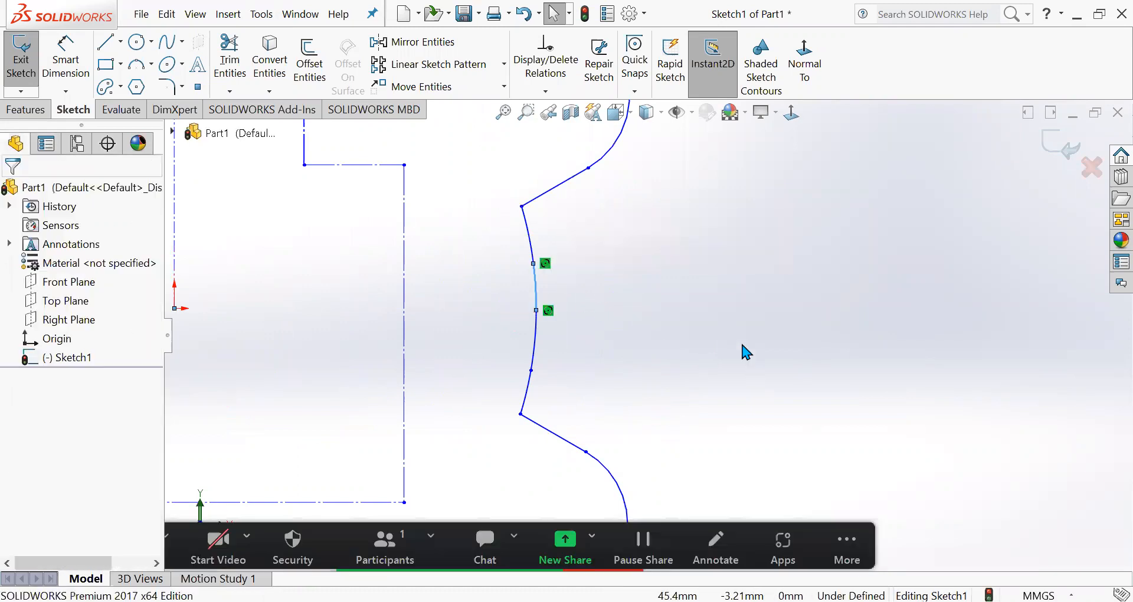
Step: Extend both vertical lines of the inner construction rectangle upward and downward to the profile's arcs
{"action": "left_click", "coordinate": [262, 15]}
{"action": "mouse_move", "coordinate": [377, 461]}
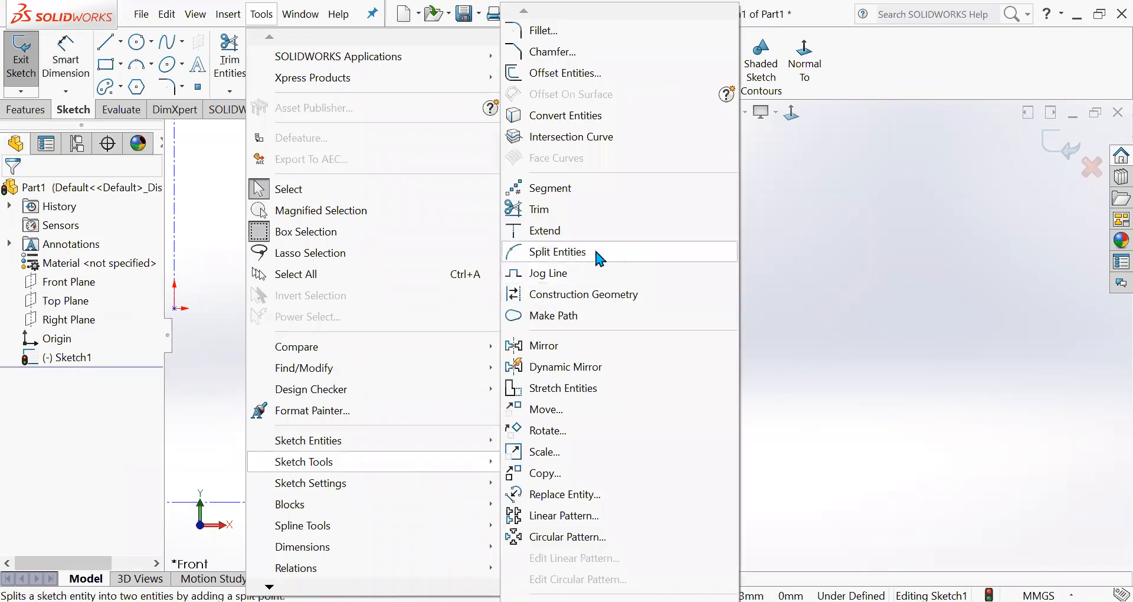
{"action": "left_click", "coordinate": [549, 236]}
{"action": "scroll", "coordinate": [654, 288], "scroll_direction": "up", "scroll_amount": 5}
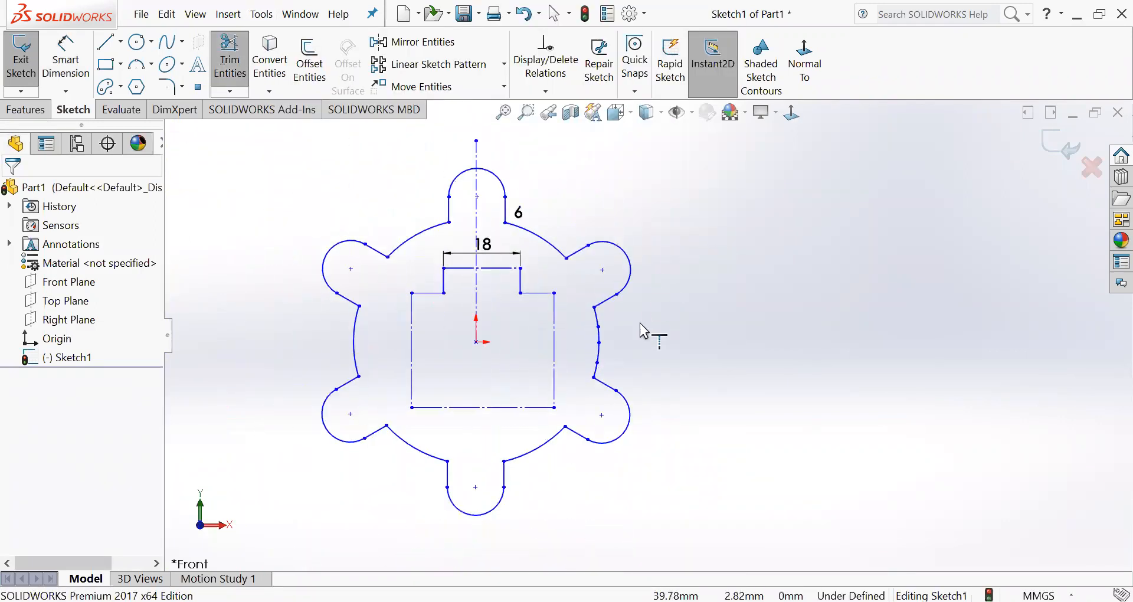
{"action": "left_click", "coordinate": [556, 308]}
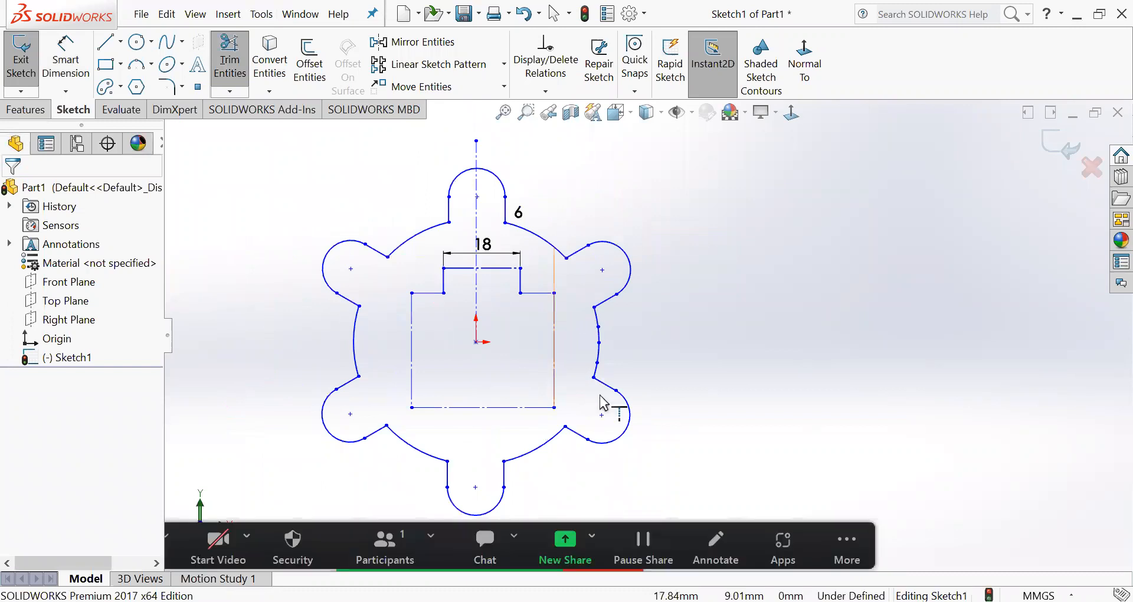
{"action": "left_click", "coordinate": [555, 399]}
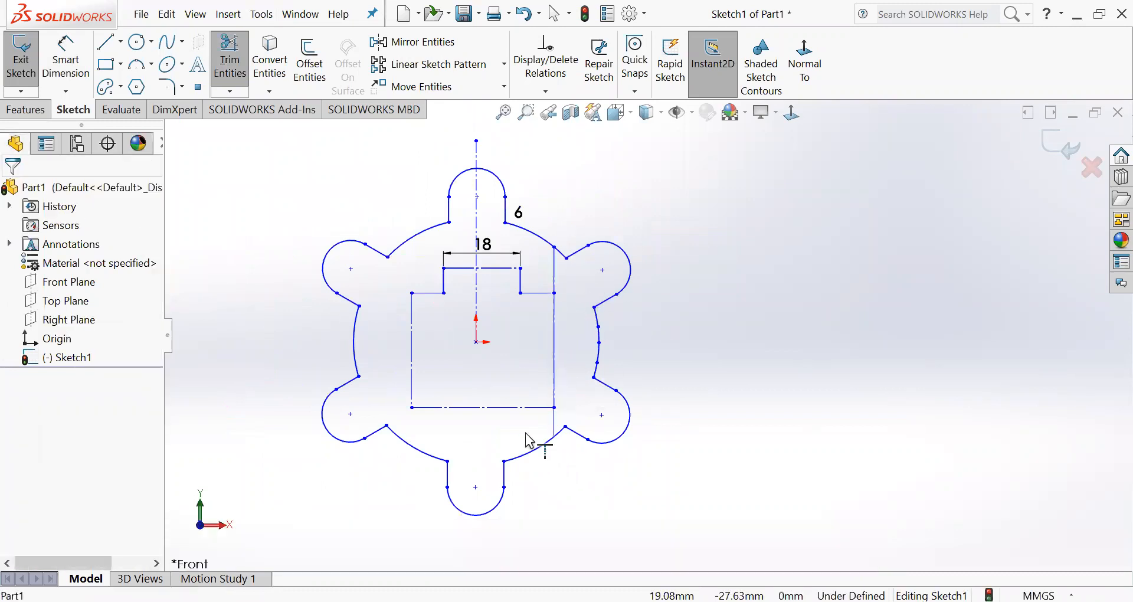
{"action": "left_click", "coordinate": [412, 394]}
{"action": "left_click", "coordinate": [412, 309]}
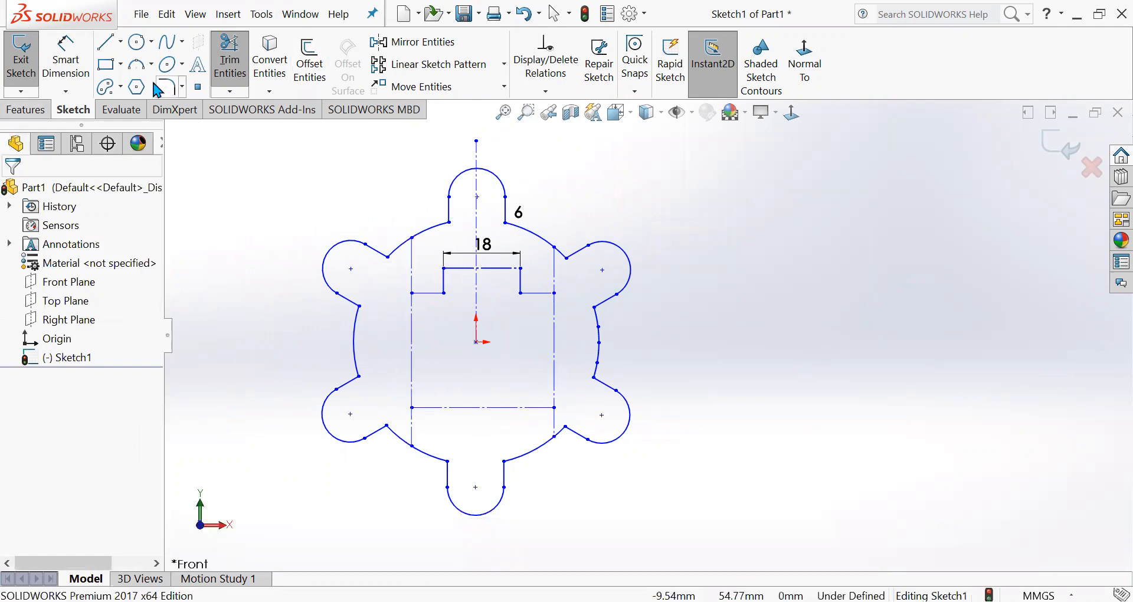
Step: Place five equally spaced sketch points along the jog's upper line with the Segment tool, previewing the sketch segments option first
{"action": "left_click", "coordinate": [254, 15]}
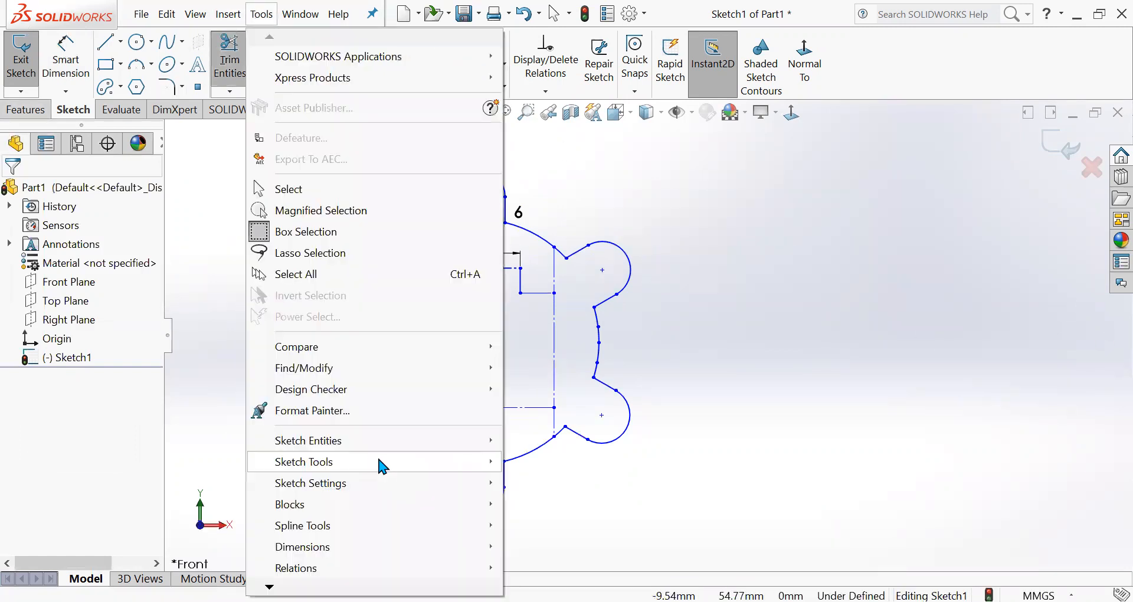
{"action": "mouse_move", "coordinate": [380, 459]}
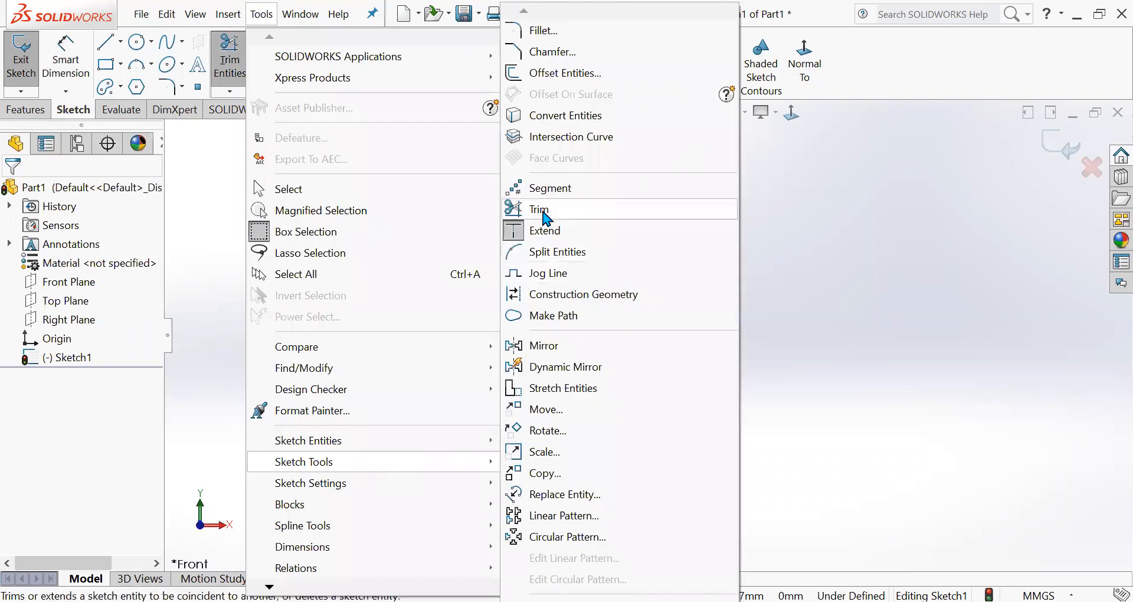
{"action": "left_click", "coordinate": [554, 190]}
{"action": "scroll", "coordinate": [498, 342], "scroll_direction": "up", "scroll_amount": 3}
{"action": "scroll", "coordinate": [519, 366], "scroll_direction": "down", "scroll_amount": 3}
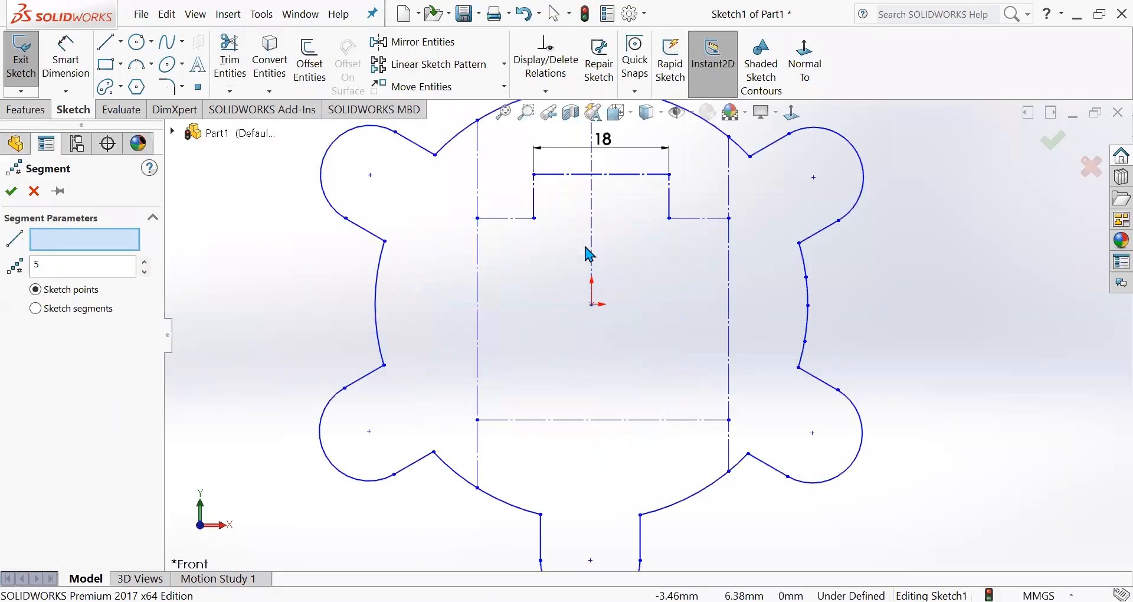
{"action": "scroll", "coordinate": [639, 172], "scroll_direction": "down", "scroll_amount": 3}
{"action": "left_click", "coordinate": [575, 194]}
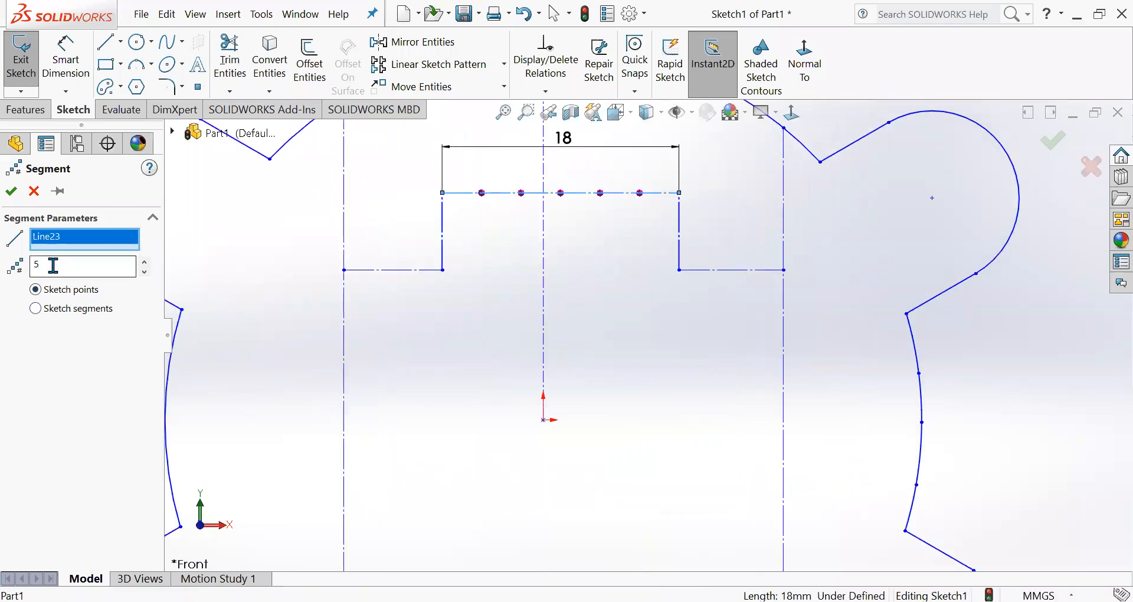
{"action": "left_click", "coordinate": [65, 308]}
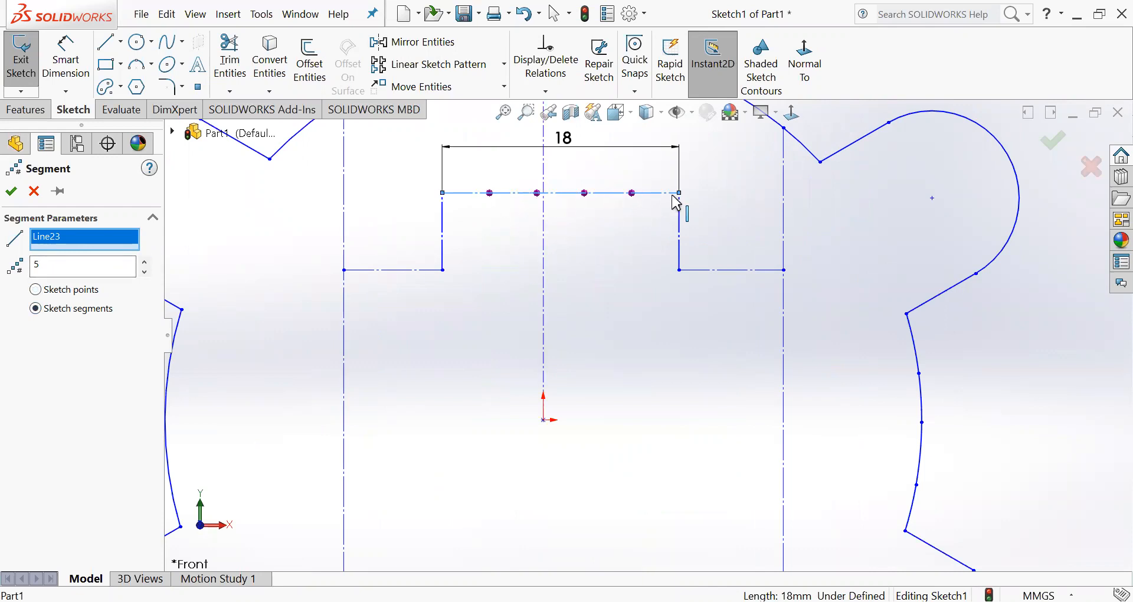
{"action": "left_click", "coordinate": [63, 291]}
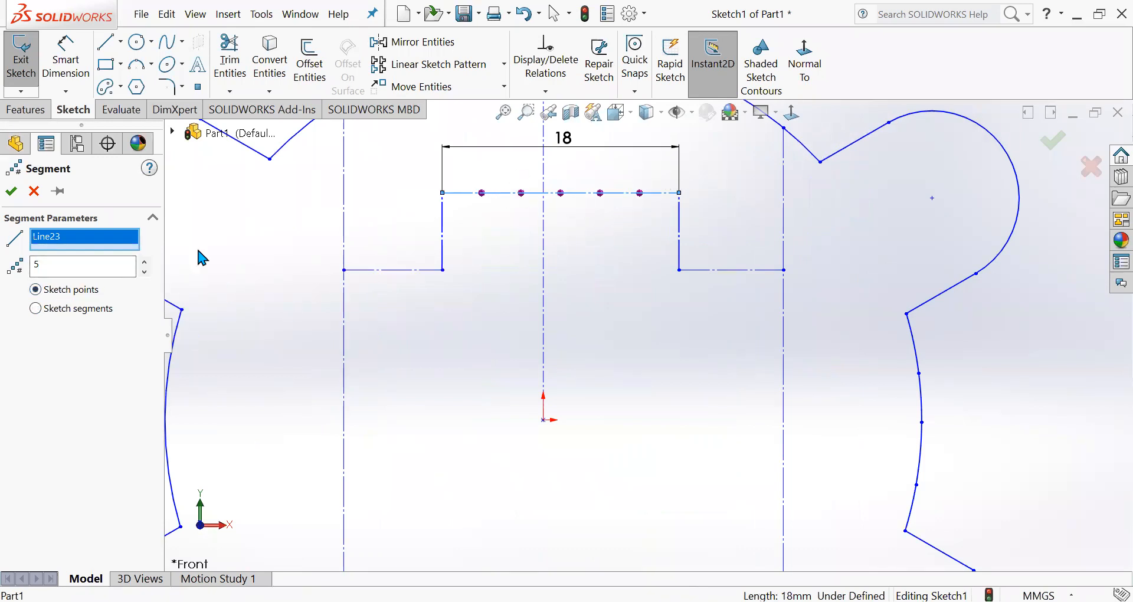
{"action": "left_click", "coordinate": [11, 190]}
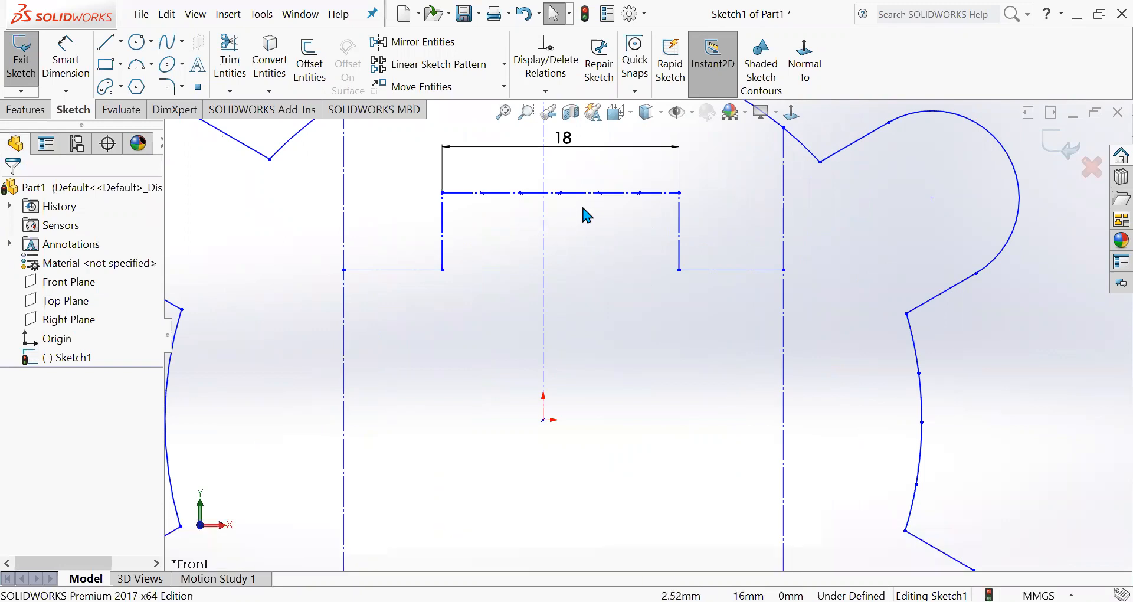
{"action": "left_click", "coordinate": [262, 14]}
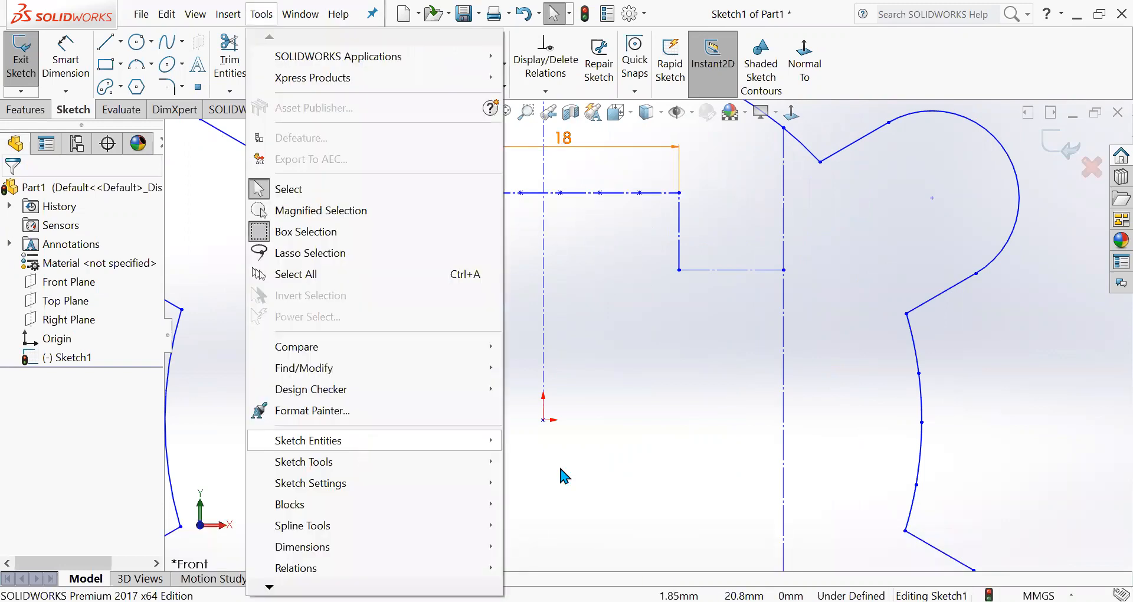
{"action": "mouse_move", "coordinate": [354, 461]}
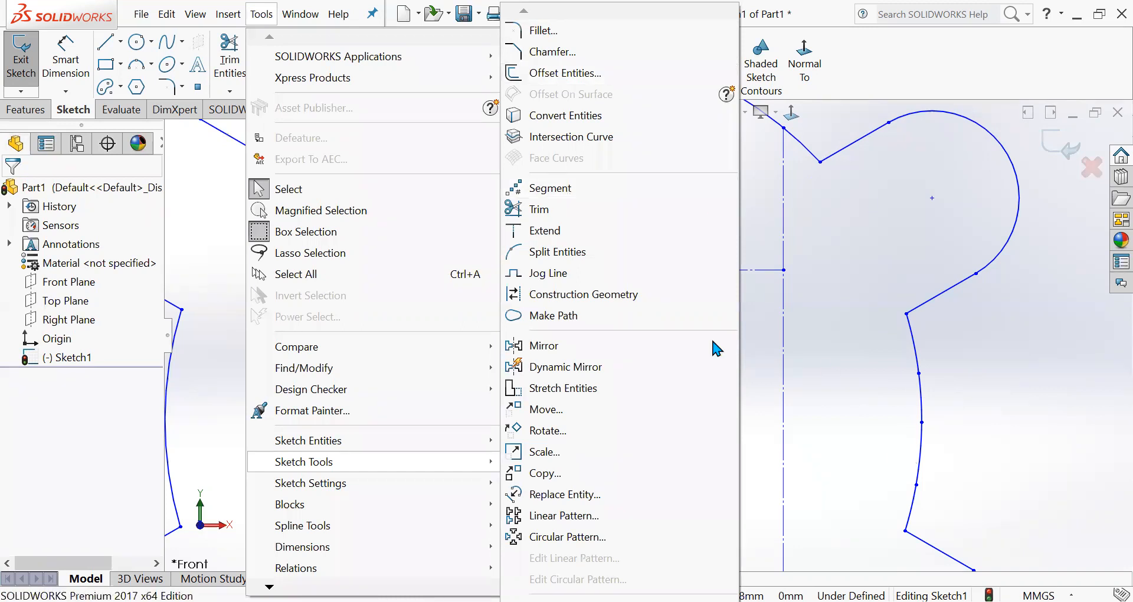
Step: Delete the entire six-tab profile together with its construction lines, points and dimensions
{"action": "scroll", "coordinate": [707, 327], "scroll_direction": "up", "scroll_amount": 3}
{"action": "scroll", "coordinate": [711, 335], "scroll_direction": "up", "scroll_amount": 5}
{"action": "mouse_move", "coordinate": [505, 247]}
{"action": "left_mouse_down"}
{"action": "mouse_move", "coordinate": [561, 316]}
{"action": "mouse_move", "coordinate": [719, 432]}
{"action": "left_mouse_up"}
{"action": "key", "text": "Delete"}
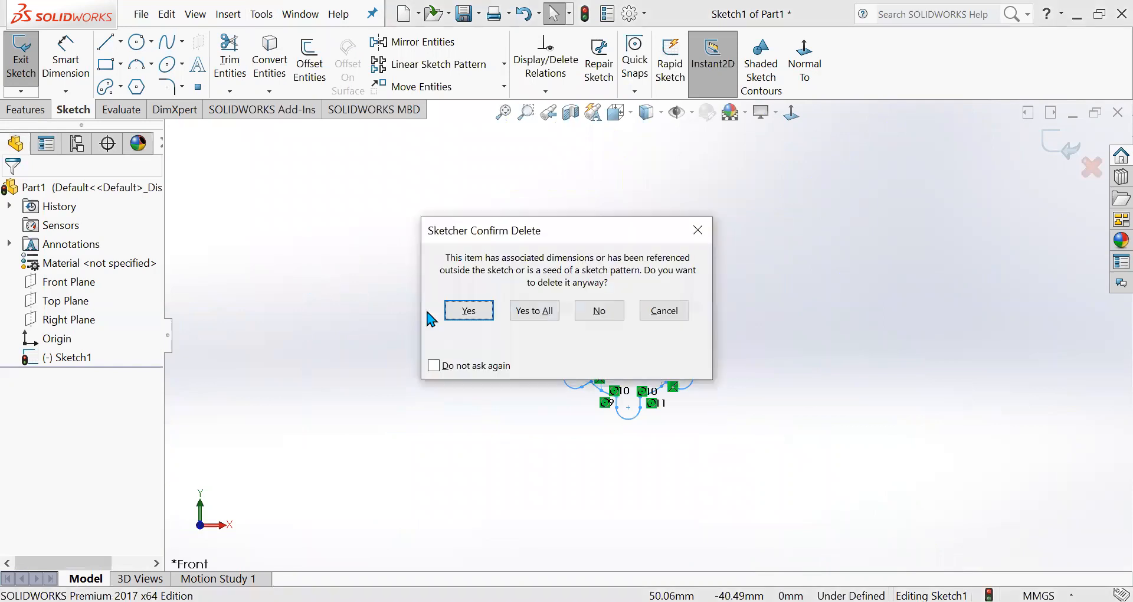
{"action": "left_click", "coordinate": [534, 311]}
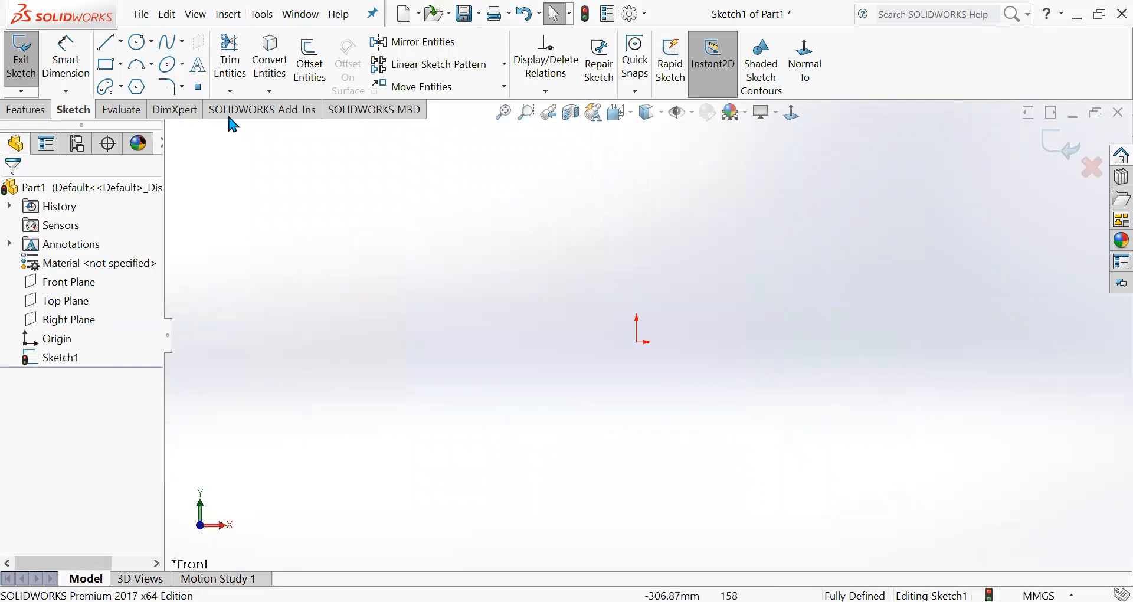
Step: Sketch a center rectangle about 242 mm wide and 141 mm high, centred on the origin
{"action": "left_click", "coordinate": [118, 71]}
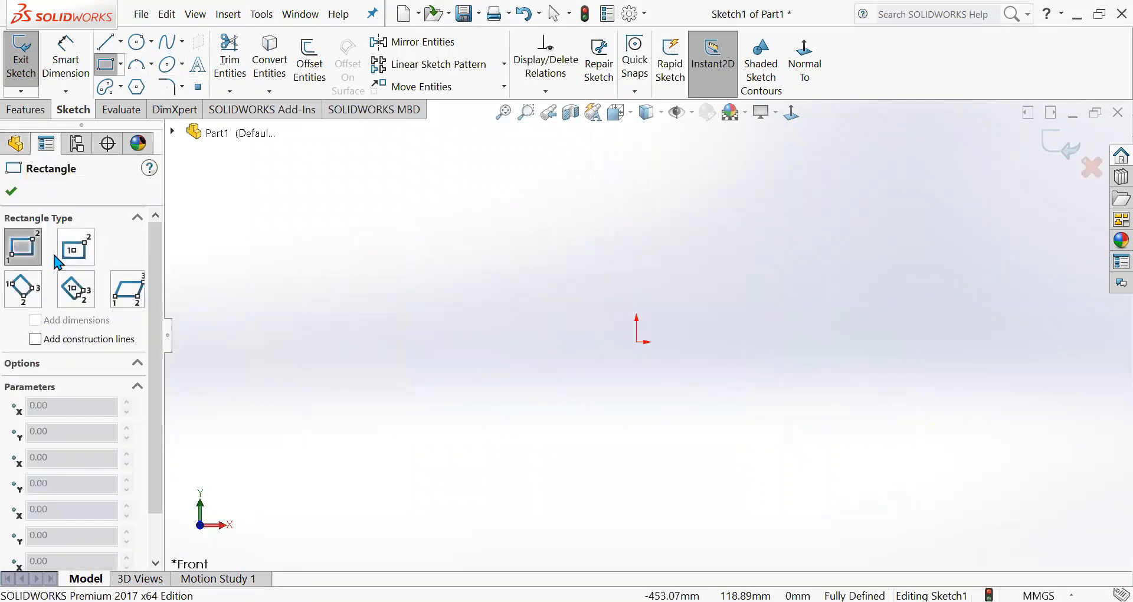
{"action": "left_click", "coordinate": [66, 263]}
{"action": "left_click", "coordinate": [637, 341]}
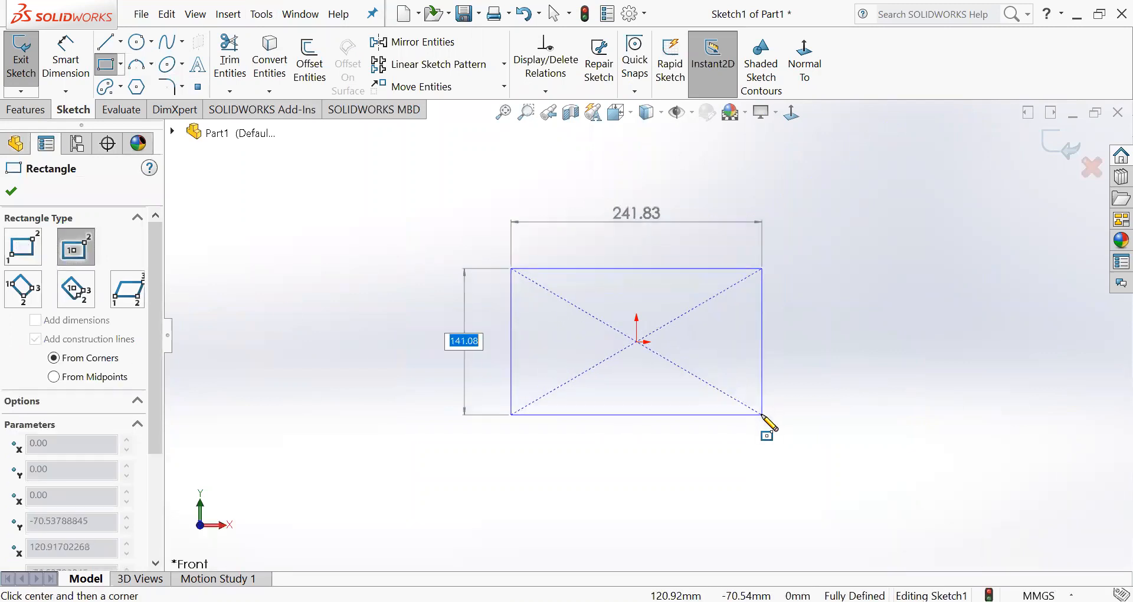
{"action": "left_click", "coordinate": [762, 414]}
{"action": "key", "text": "Escape"}
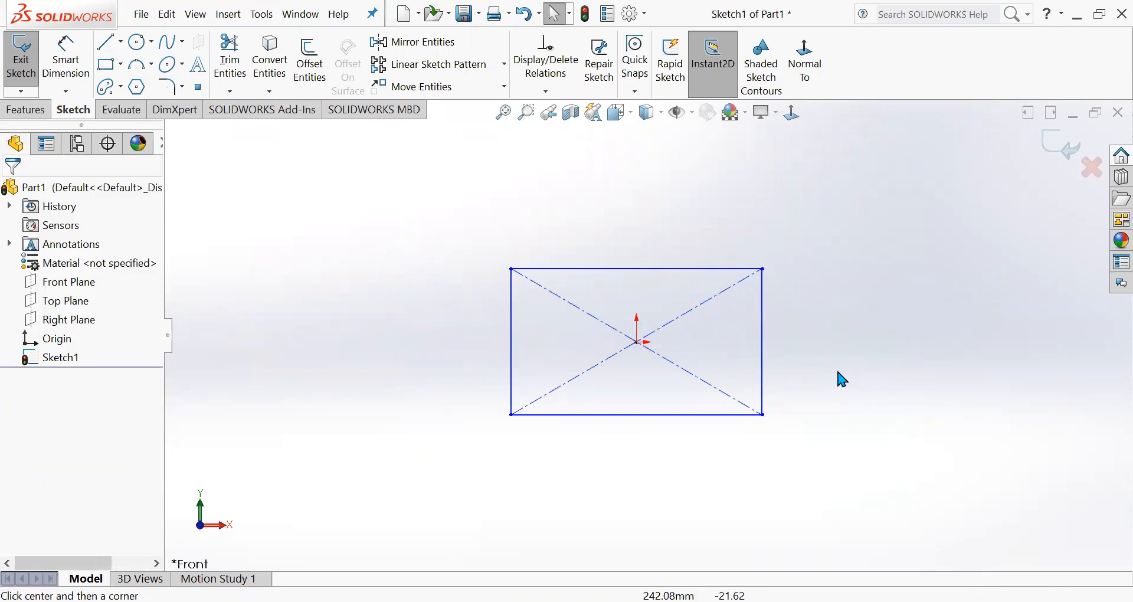
Step: Inspect the rectangle at several zoom levels and tilted angles, and restore the view normal to the sketch plane
{"action": "key", "text": "z"}
{"action": "scroll", "coordinate": [718, 362], "scroll_direction": "down", "scroll_amount": 5}
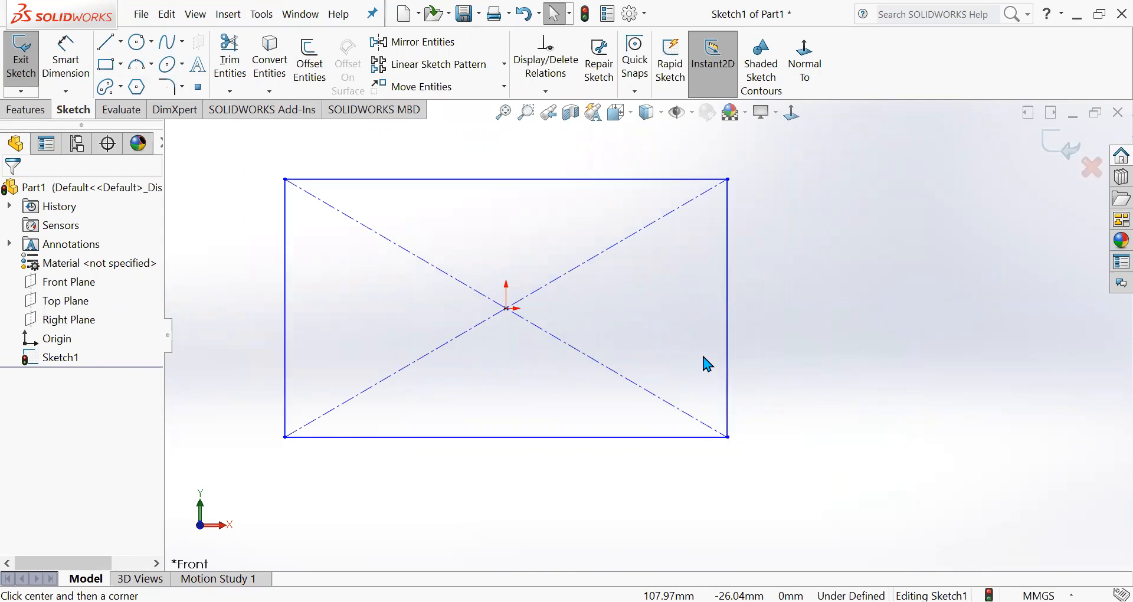
{"action": "scroll", "coordinate": [703, 356], "scroll_direction": "down", "scroll_amount": 2}
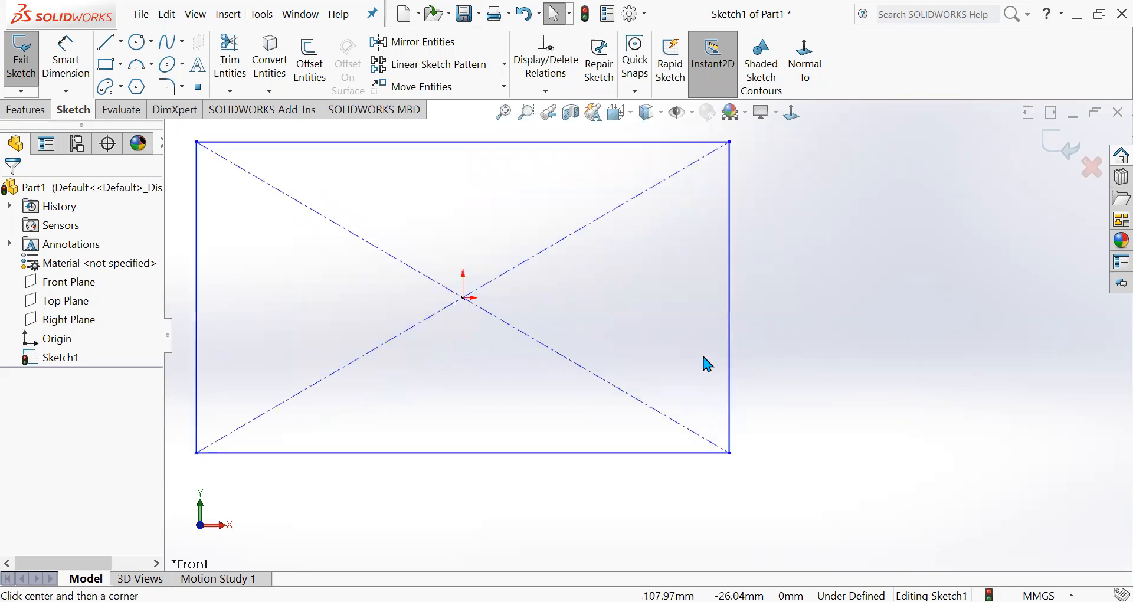
{"action": "scroll", "coordinate": [715, 365], "scroll_direction": "up", "scroll_amount": 4}
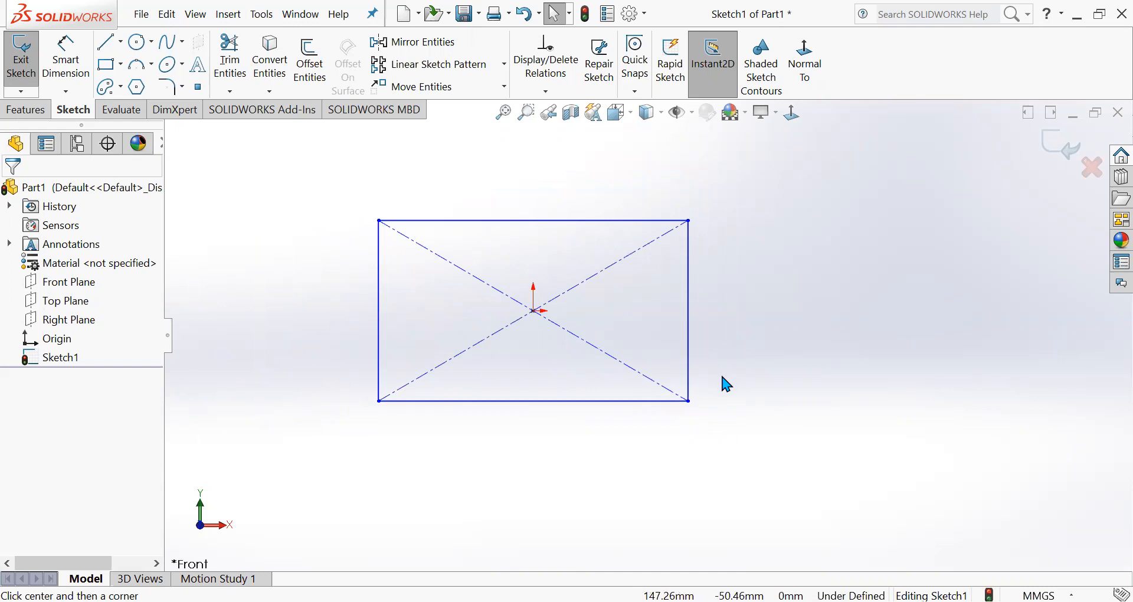
{"action": "mouse_move", "coordinate": [726, 383]}
{"action": "middle_mouse_down"}
{"action": "mouse_move", "coordinate": [713, 374]}
{"action": "mouse_move", "coordinate": [676, 413]}
{"action": "middle_mouse_up"}
{"action": "mouse_move", "coordinate": [752, 332]}
{"action": "middle_mouse_down"}
{"action": "mouse_move", "coordinate": [708, 388]}
{"action": "mouse_move", "coordinate": [661, 354]}
{"action": "middle_mouse_up"}
{"action": "mouse_move", "coordinate": [474, 223]}
{"action": "middle_mouse_down"}
{"action": "mouse_move", "coordinate": [451, 235]}
{"action": "mouse_move", "coordinate": [478, 187]}
{"action": "mouse_move", "coordinate": [469, 226]}
{"action": "middle_mouse_up"}
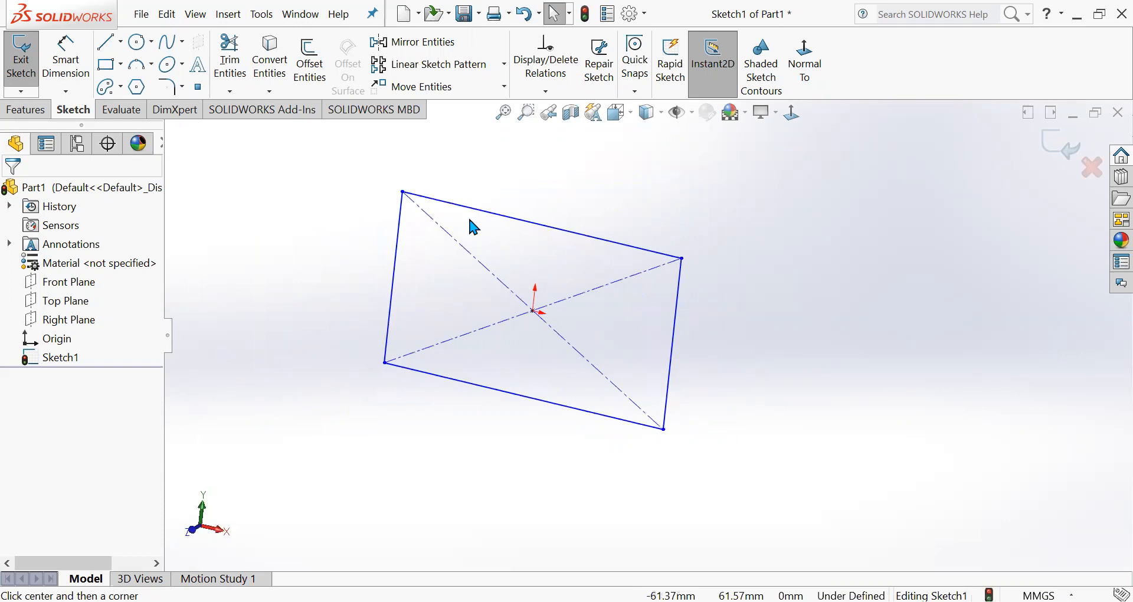
{"action": "mouse_move", "coordinate": [812, 324]}
{"action": "middle_mouse_down"}
{"action": "mouse_move", "coordinate": [771, 324]}
{"action": "mouse_move", "coordinate": [778, 335]}
{"action": "middle_mouse_up"}
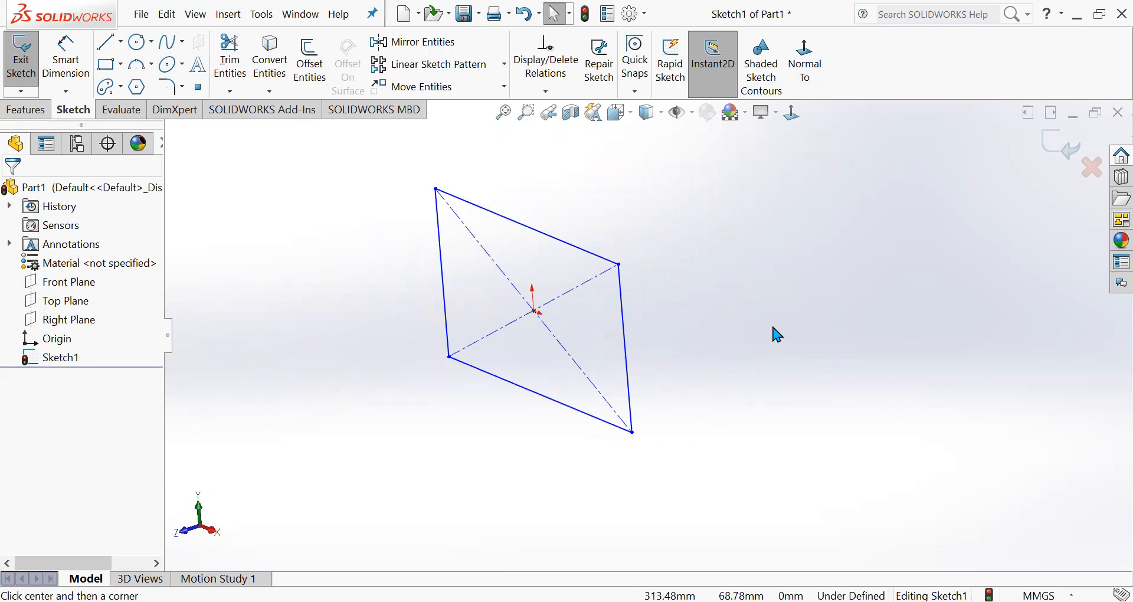
{"action": "middle_click_drag", "start_coordinate": [773, 328], "coordinate": [783, 308]}
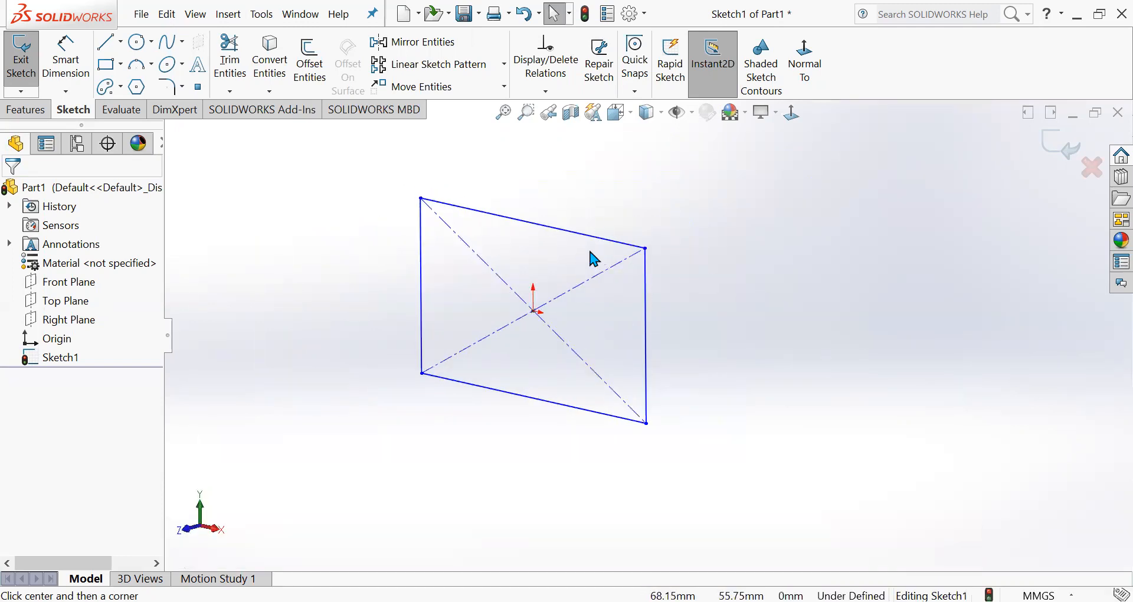
{"action": "scroll", "coordinate": [585, 236], "scroll_direction": "up", "scroll_amount": 1}
{"action": "scroll", "coordinate": [590, 244], "scroll_direction": "down", "scroll_amount": 2}
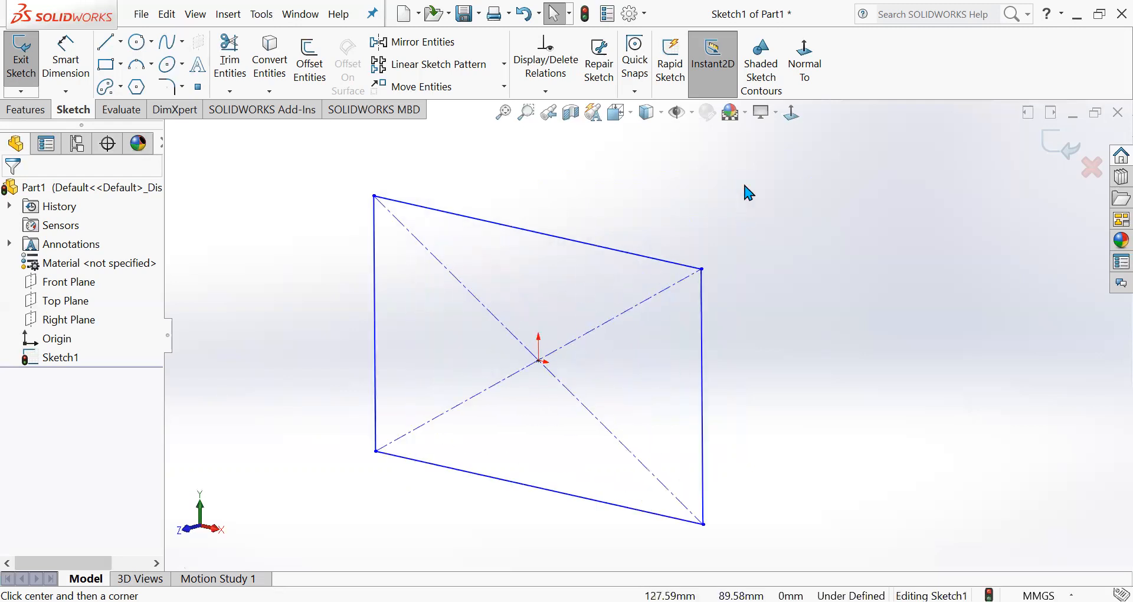
{"action": "left_click", "coordinate": [805, 62]}
{"action": "scroll", "coordinate": [536, 305], "scroll_direction": "down", "scroll_amount": 3}
{"action": "scroll", "coordinate": [558, 320], "scroll_direction": "up", "scroll_amount": 5}
{"action": "scroll", "coordinate": [558, 321], "scroll_direction": "down", "scroll_amount": 3}
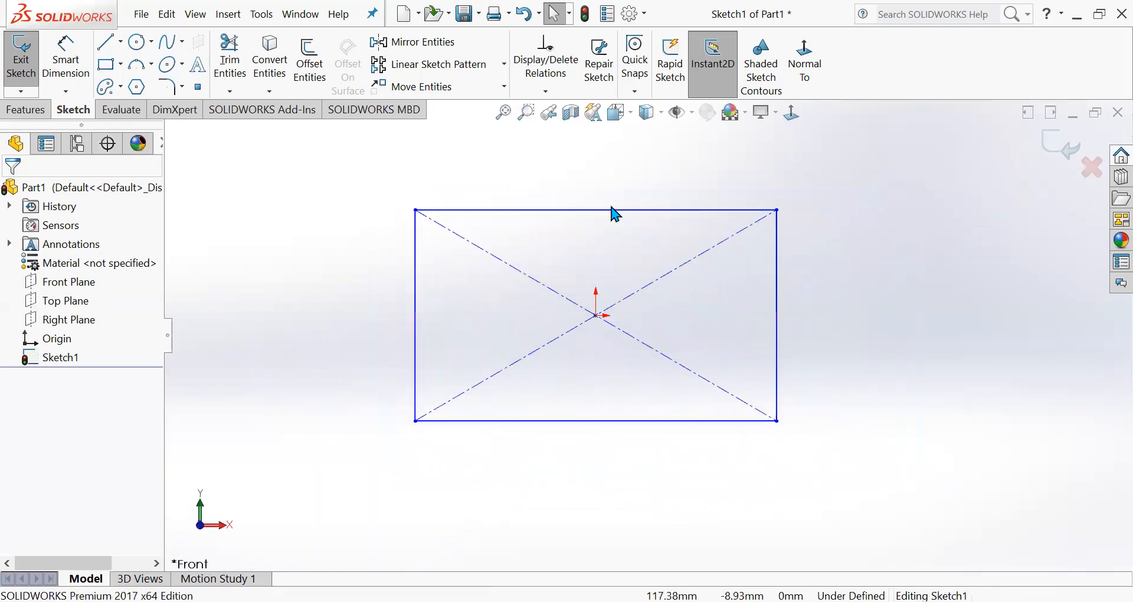
Step: Set up a reversed 20 mm offset of only the rectangle's right vertical edge, without chain selection
{"action": "left_click", "coordinate": [264, 14]}
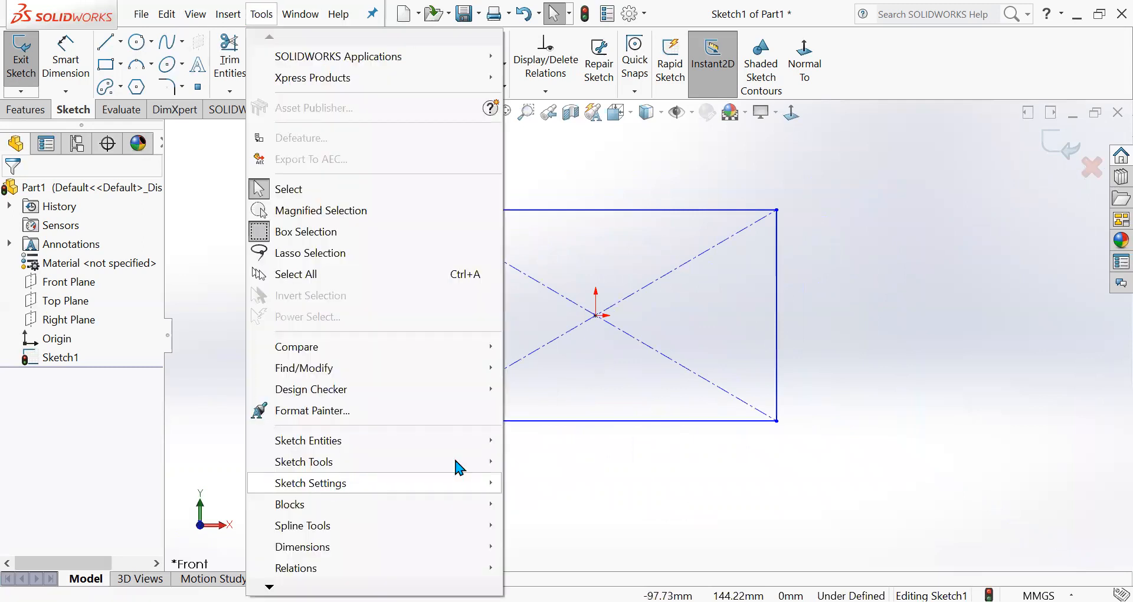
{"action": "mouse_move", "coordinate": [455, 461]}
{"action": "left_click", "coordinate": [546, 73]}
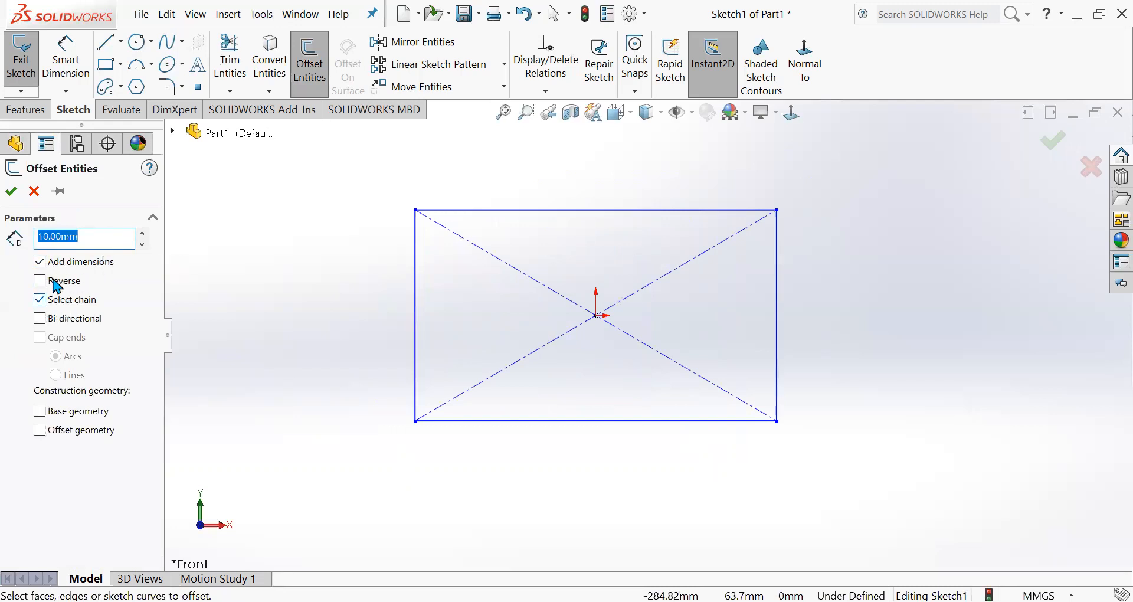
{"action": "left_click", "coordinate": [41, 300]}
{"action": "left_click", "coordinate": [777, 275]}
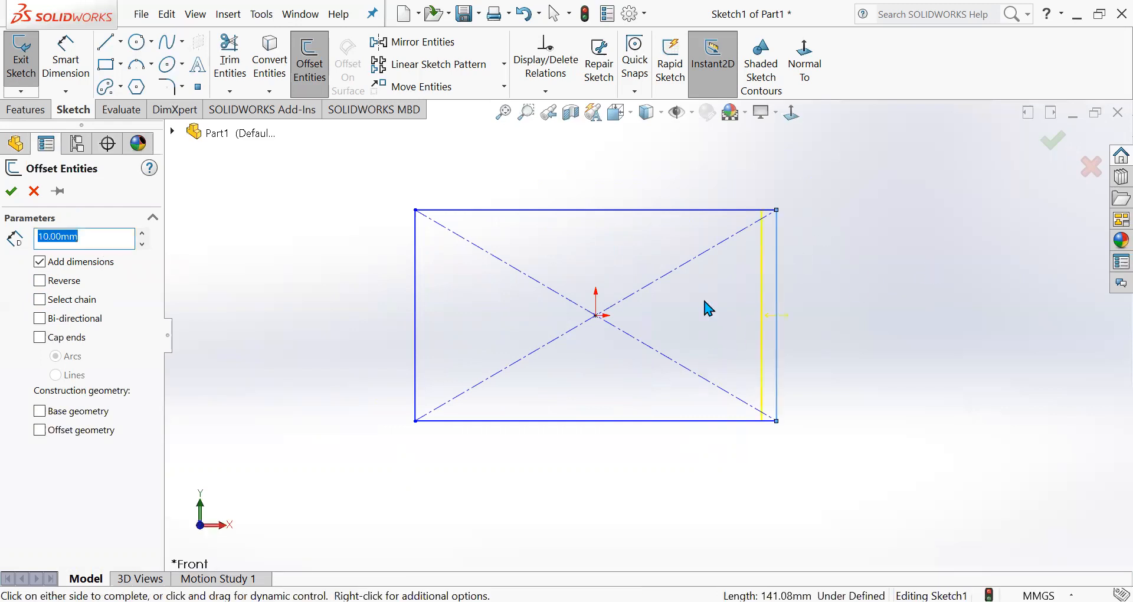
{"action": "left_click", "coordinate": [39, 281]}
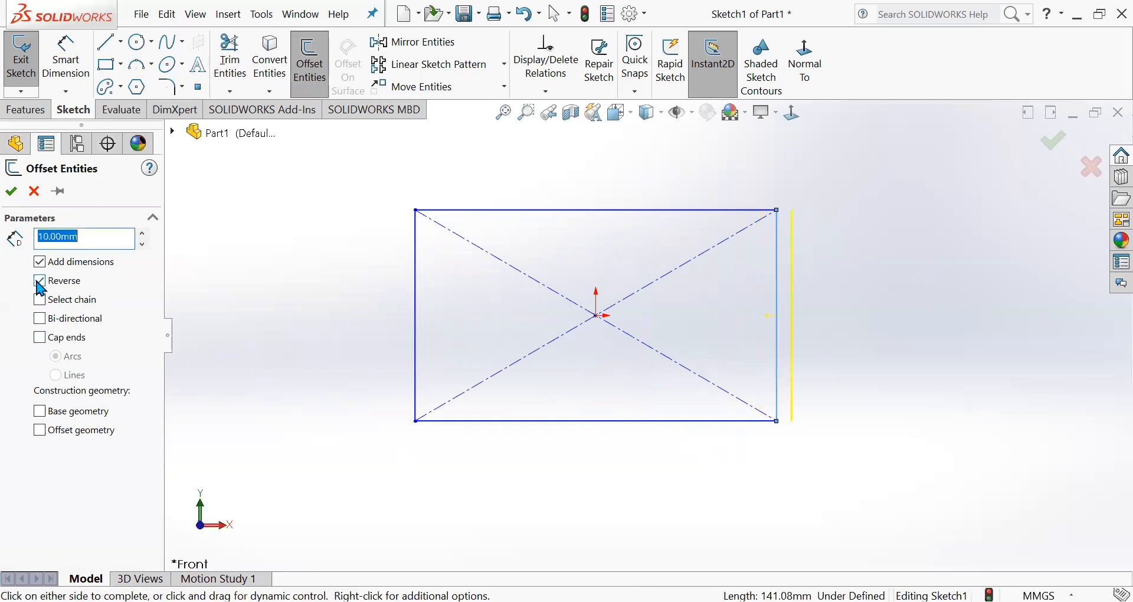
{"action": "left_click", "coordinate": [143, 236]}
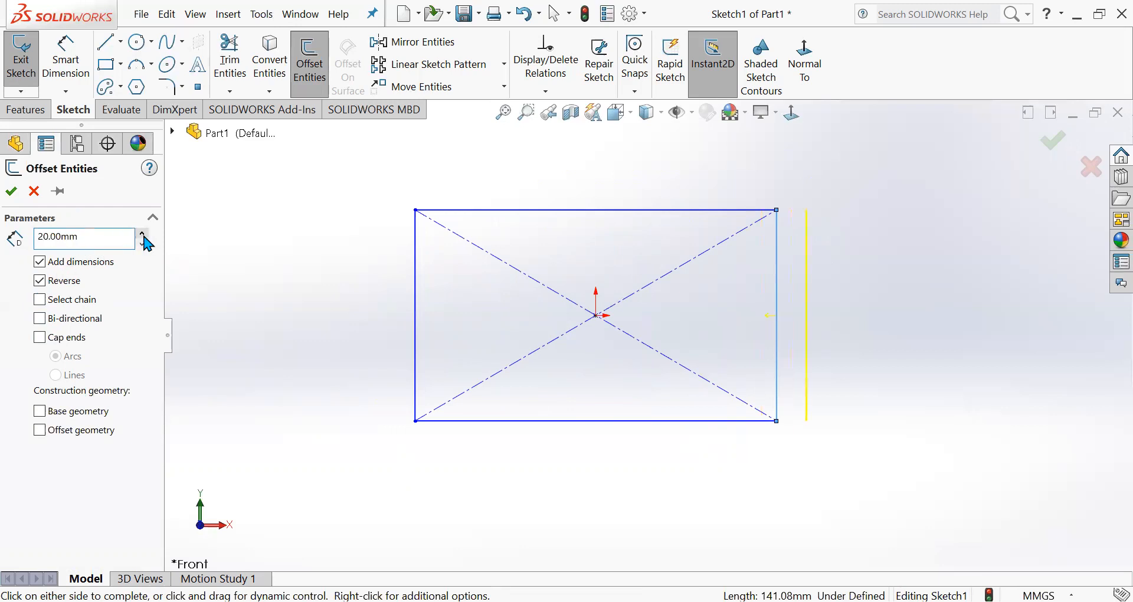
Step: Offset the whole rectangle chain bidirectionally by 20 mm, converting the base geometry to construction lines
{"action": "left_click", "coordinate": [40, 300]}
{"action": "left_click", "coordinate": [39, 282]}
{"action": "left_click", "coordinate": [40, 283]}
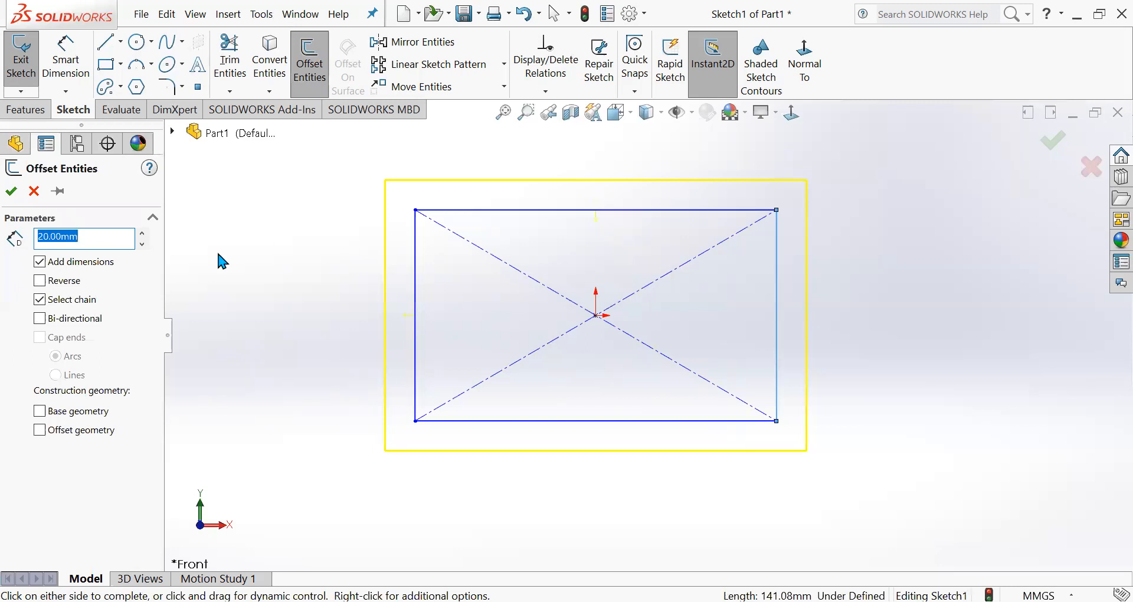
{"action": "left_click", "coordinate": [40, 319]}
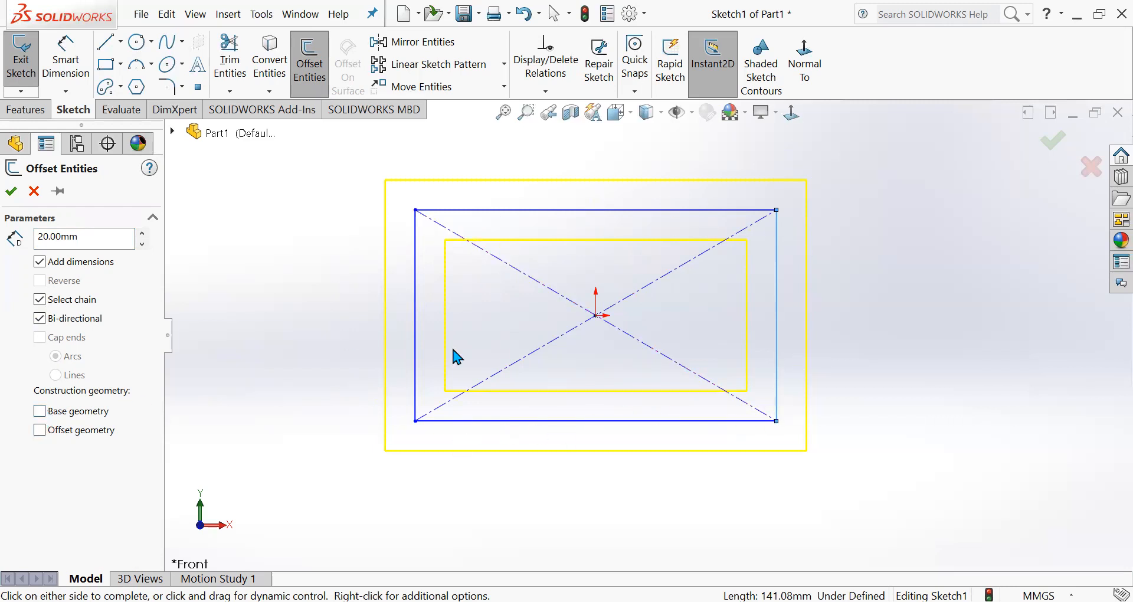
{"action": "left_click", "coordinate": [39, 411]}
{"action": "left_click", "coordinate": [11, 191]}
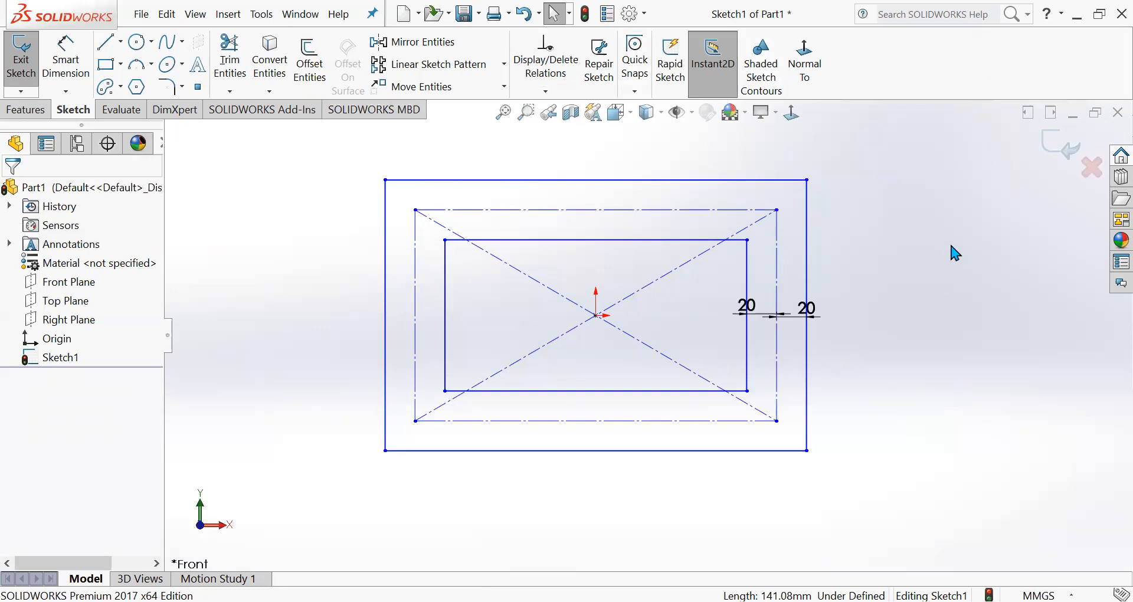
Step: Start an Area Hatch/Fill and choose the region inside the inner rectangle to hatch
{"action": "left_click", "coordinate": [274, 21]}
{"action": "mouse_move", "coordinate": [370, 472]}
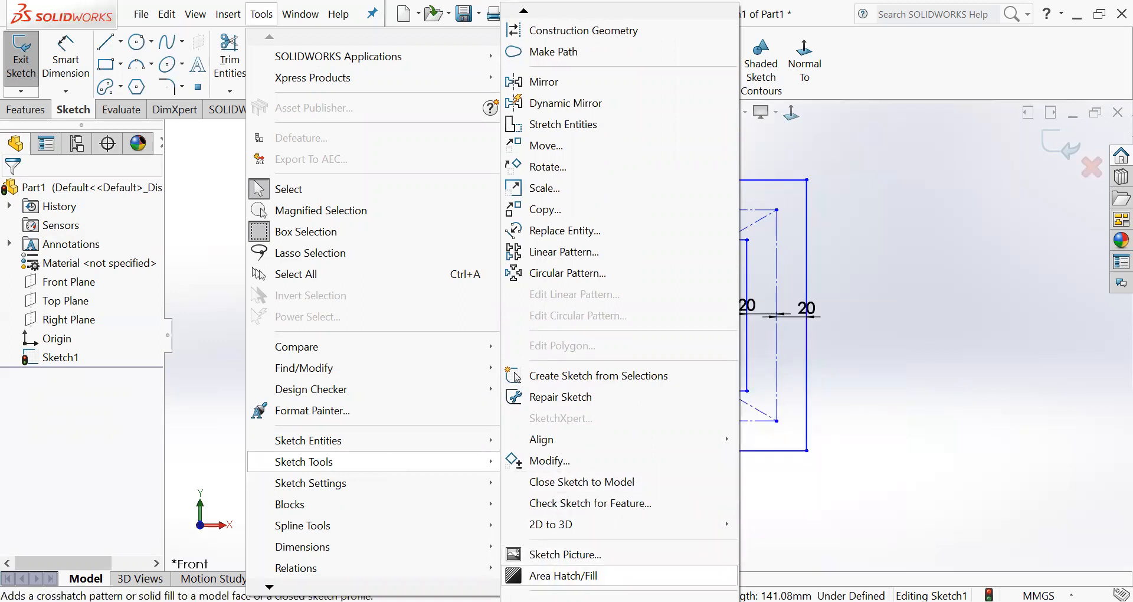
{"action": "left_click", "coordinate": [565, 576]}
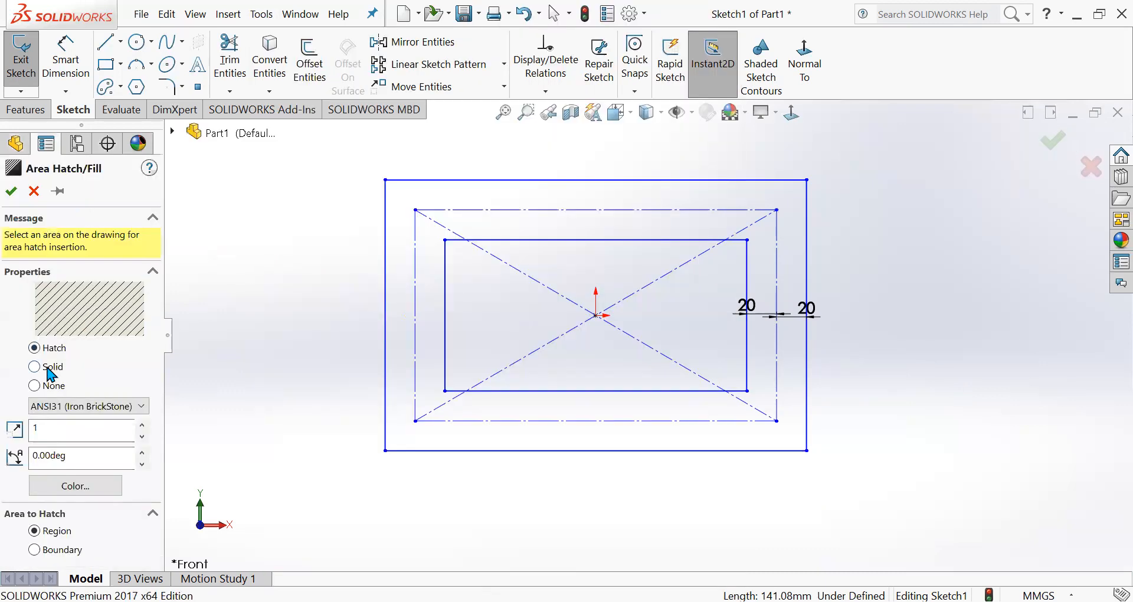
{"action": "left_click", "coordinate": [480, 375]}
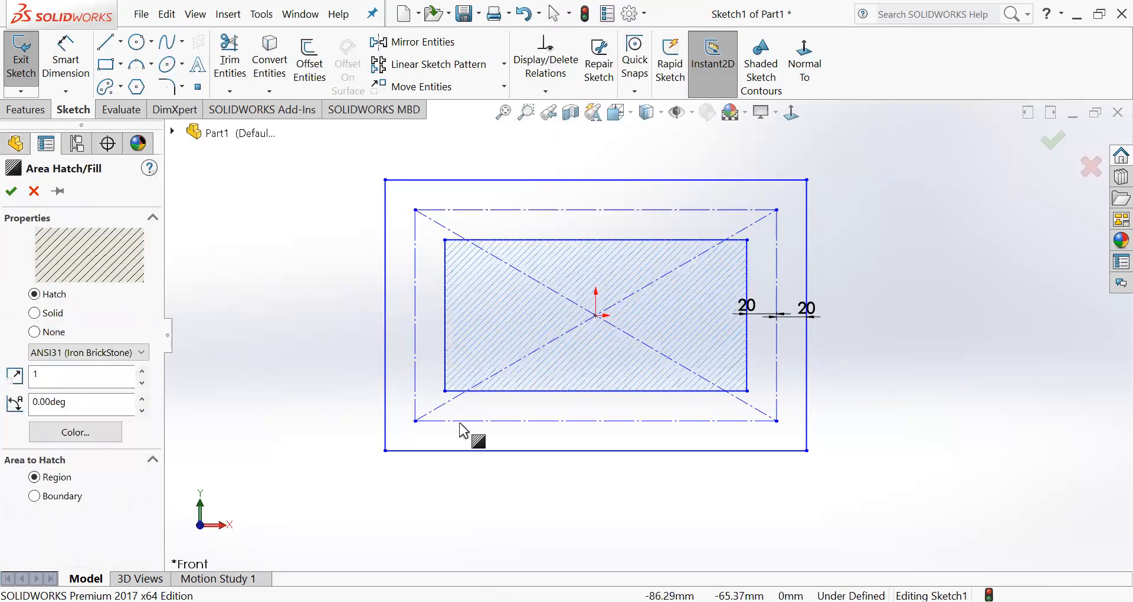
{"action": "scroll", "coordinate": [582, 374], "scroll_direction": "up", "scroll_amount": 2}
{"action": "scroll", "coordinate": [614, 354], "scroll_direction": "down", "scroll_amount": 2}
{"action": "scroll", "coordinate": [643, 357], "scroll_direction": "down", "scroll_amount": 3}
Step: Preview the Solid and None fill options on the inner region and switch back to Hatch
{"action": "left_click", "coordinate": [33, 313]}
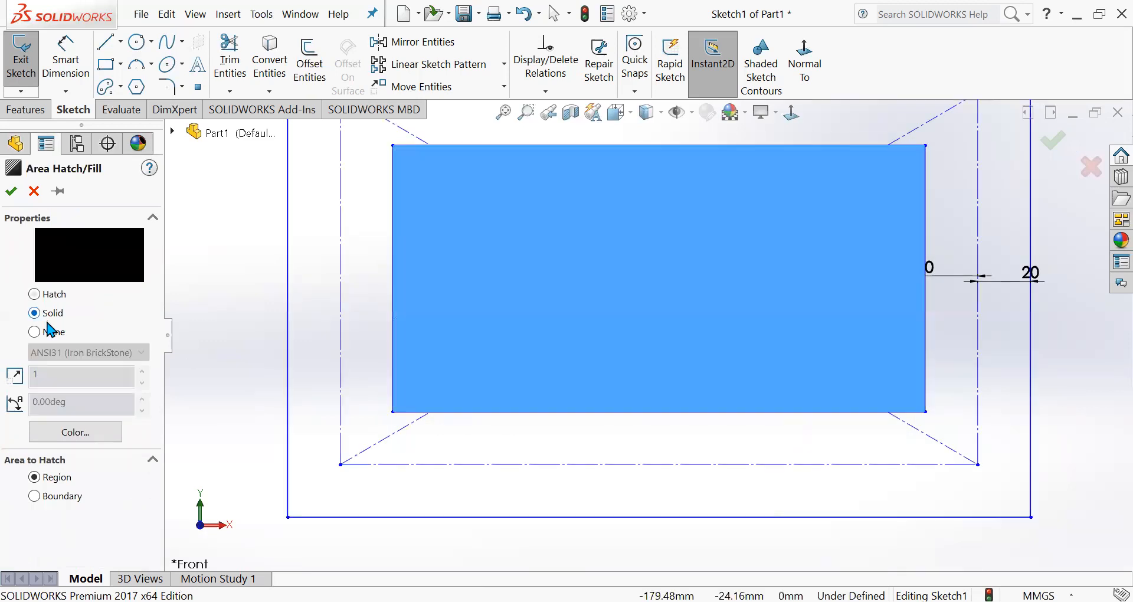
{"action": "left_click", "coordinate": [47, 331]}
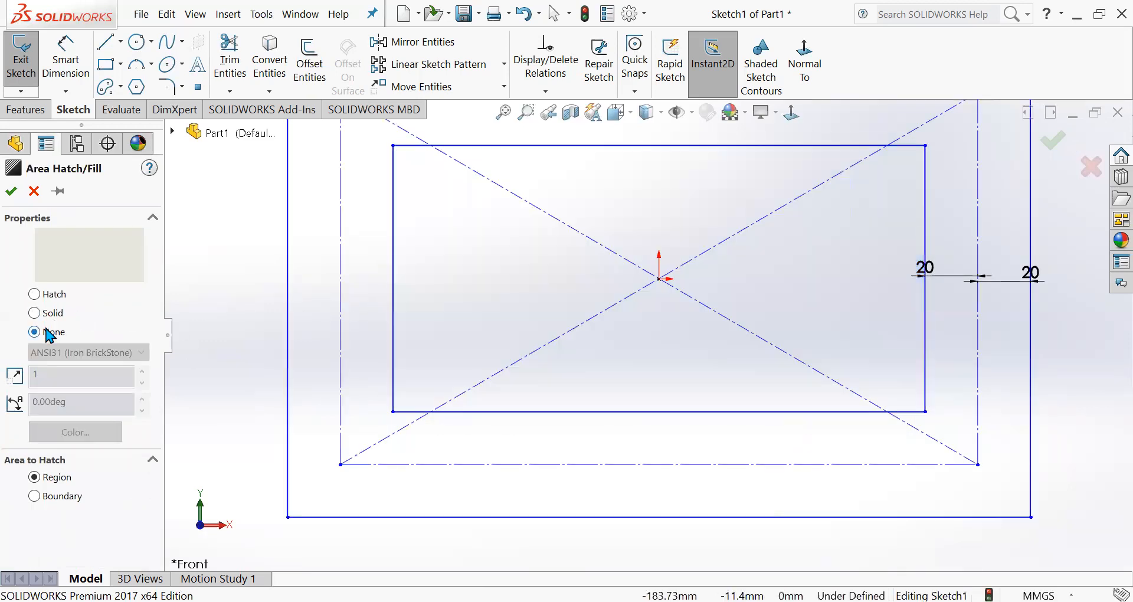
{"action": "left_click", "coordinate": [40, 294]}
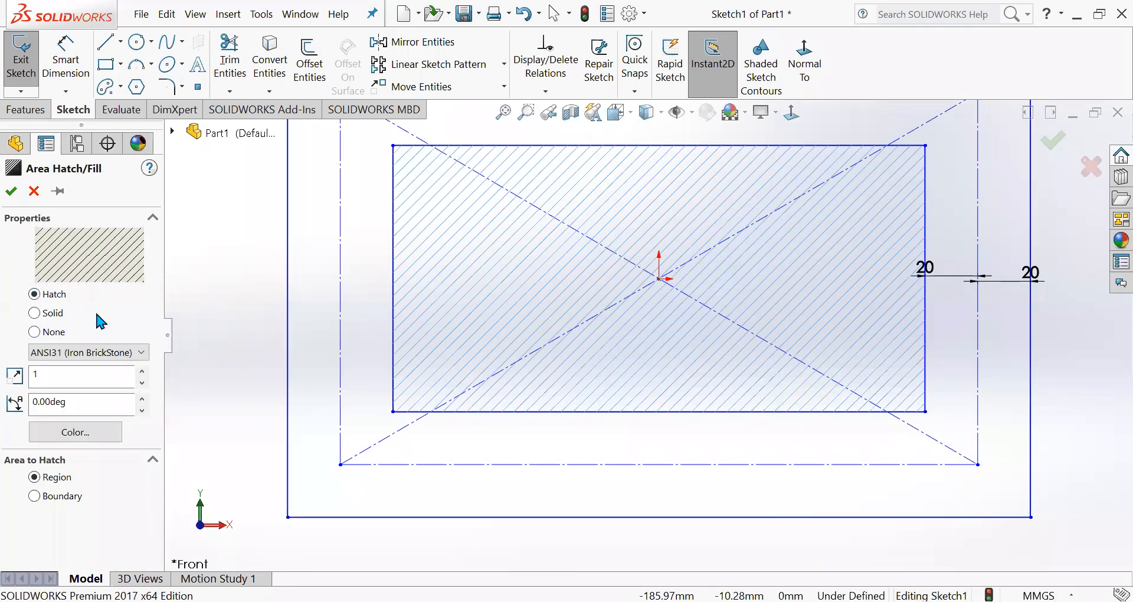
Step: Set the hatch pattern to Brick or Stone in green and apply it to the inner rectangle
{"action": "left_click", "coordinate": [106, 357]}
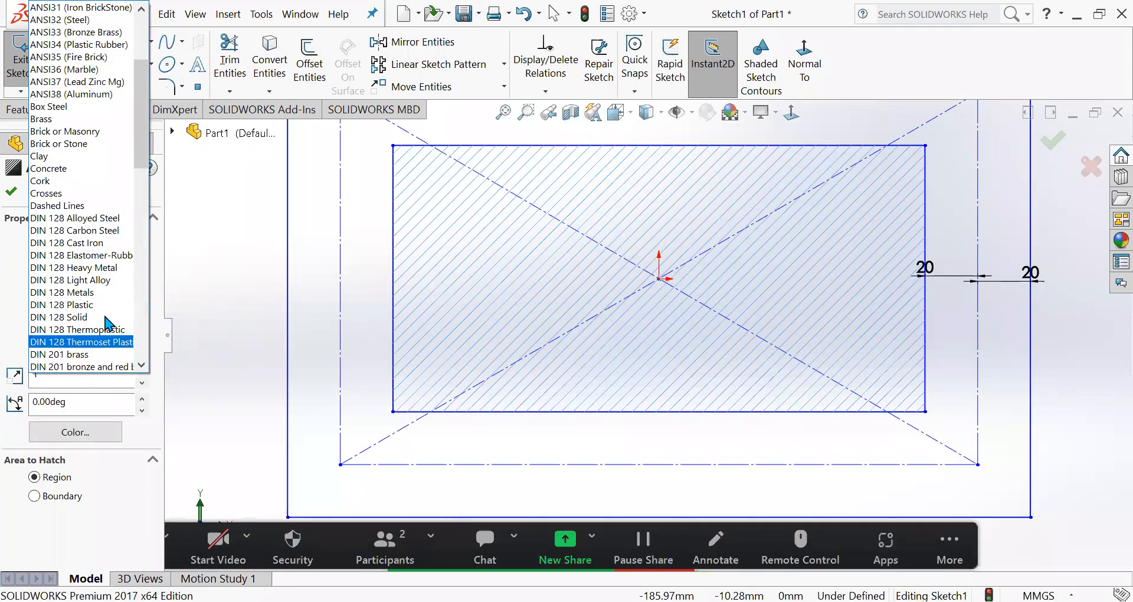
{"action": "left_click", "coordinate": [72, 152]}
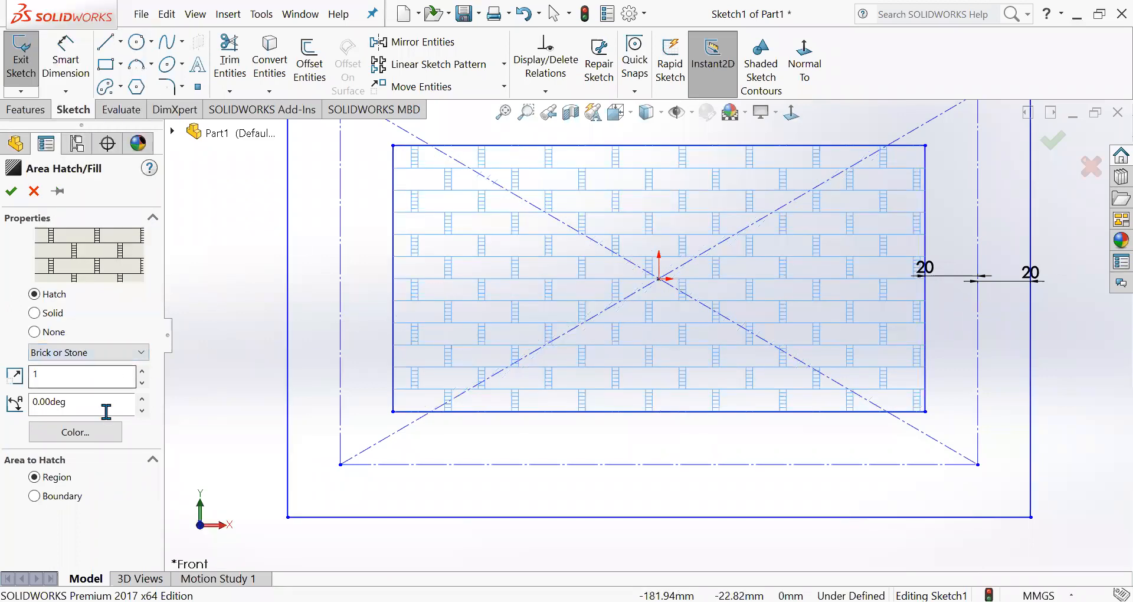
{"action": "left_click", "coordinate": [75, 431]}
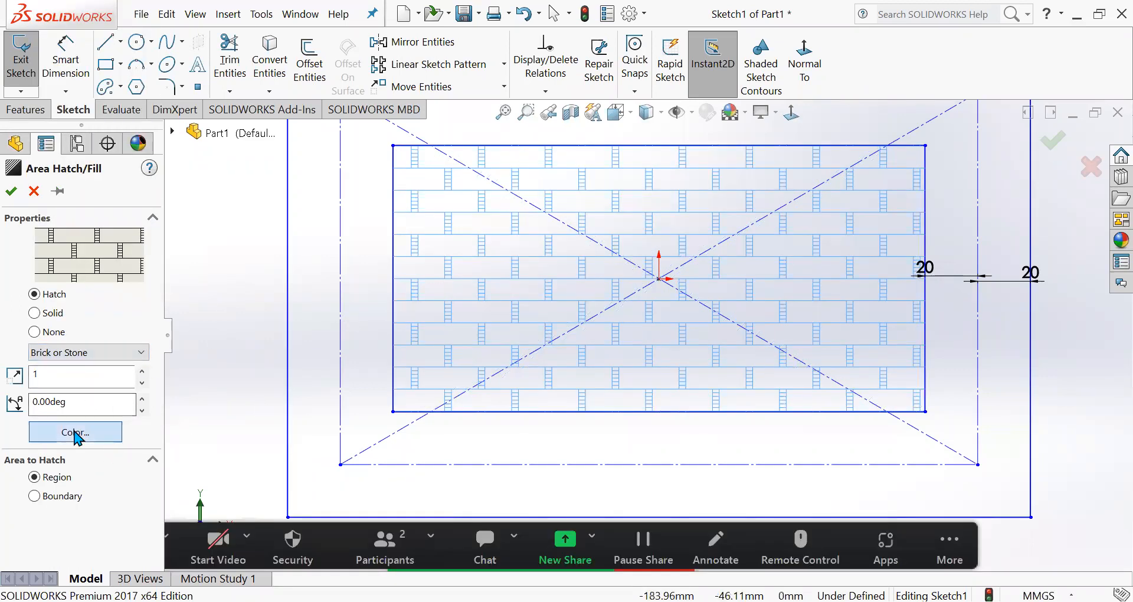
{"action": "left_click", "coordinate": [554, 226]}
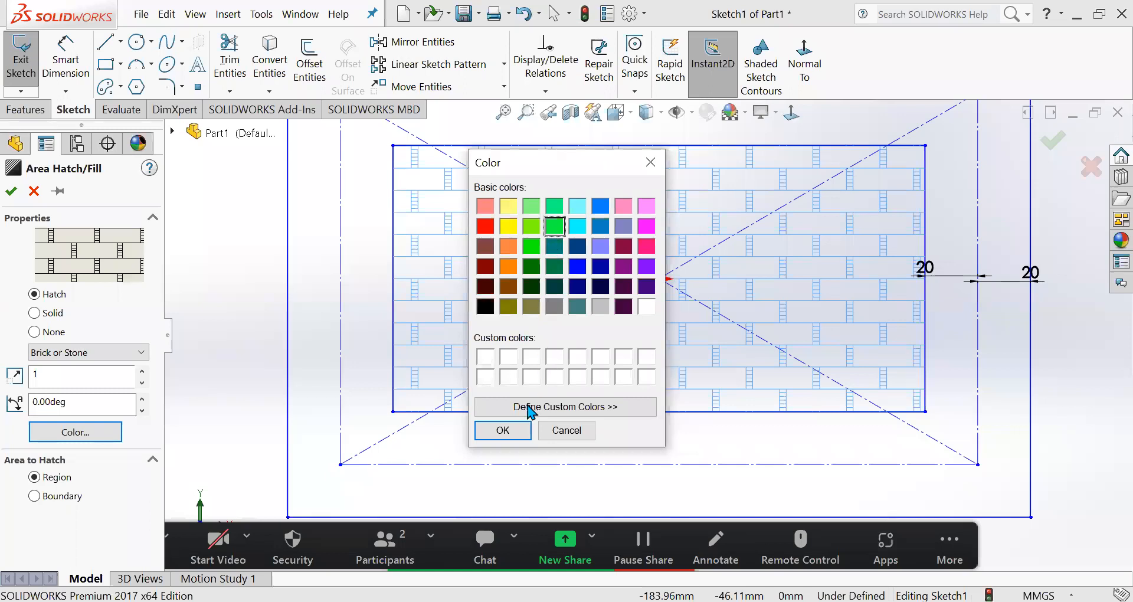
{"action": "left_click", "coordinate": [521, 438]}
{"action": "left_click", "coordinate": [11, 191]}
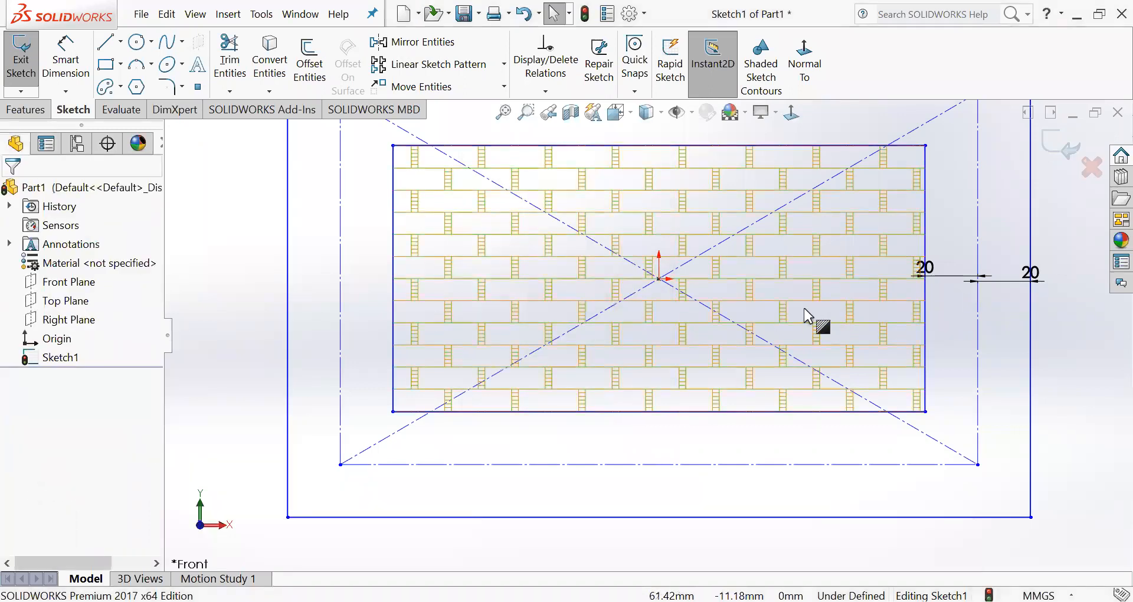
Step: Check the brick hatch from a tilted view and exit the sketch
{"action": "scroll", "coordinate": [600, 322], "scroll_direction": "up", "scroll_amount": 2}
{"action": "scroll", "coordinate": [603, 330], "scroll_direction": "up", "scroll_amount": 2}
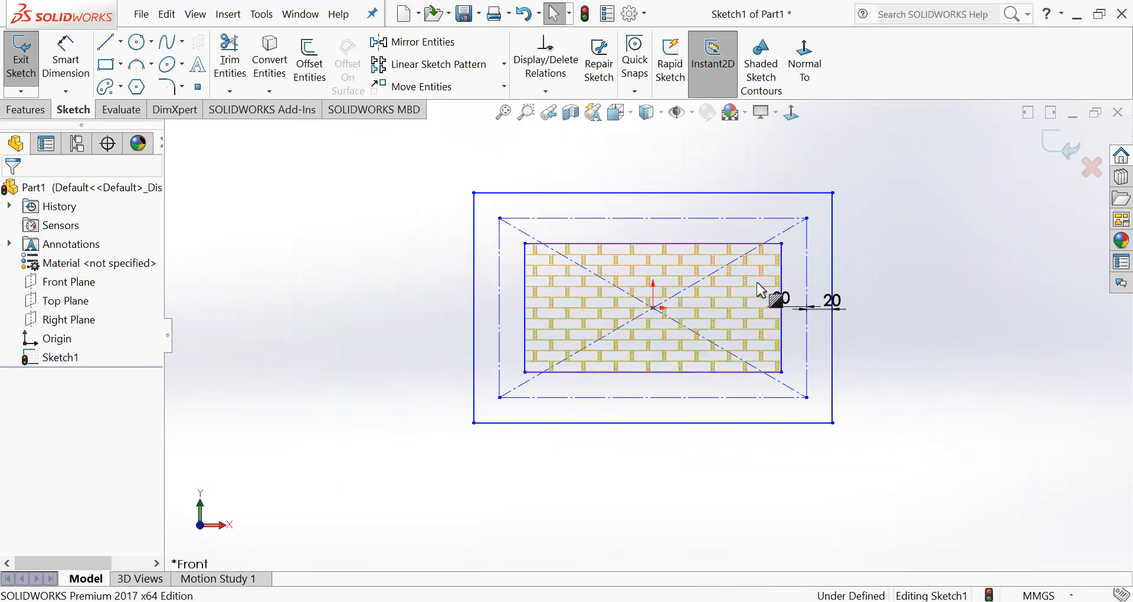
{"action": "mouse_move", "coordinate": [860, 342]}
{"action": "middle_mouse_down"}
{"action": "mouse_move", "coordinate": [796, 353]}
{"action": "mouse_move", "coordinate": [847, 384]}
{"action": "middle_mouse_up"}
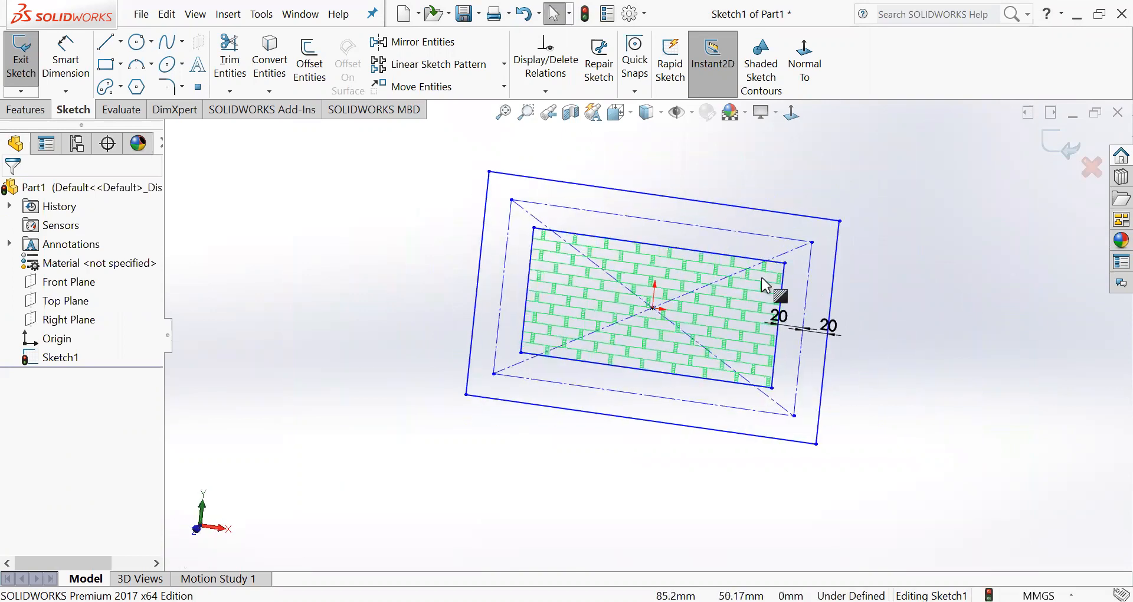
{"action": "left_click", "coordinate": [1059, 145]}
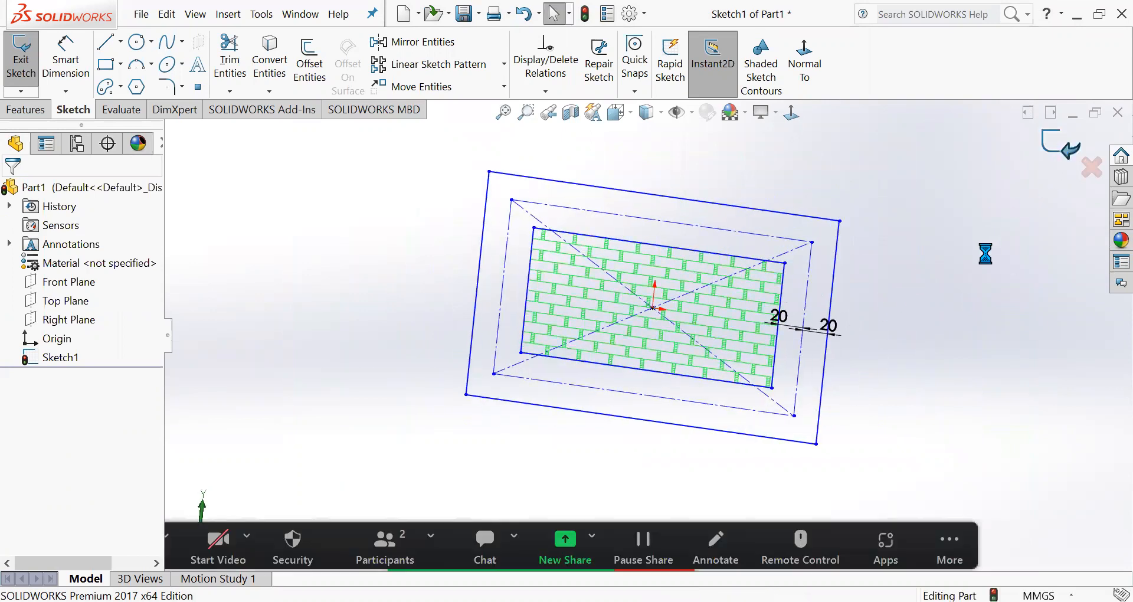
{"action": "middle_click_drag", "start_coordinate": [946, 361], "coordinate": [918, 362]}
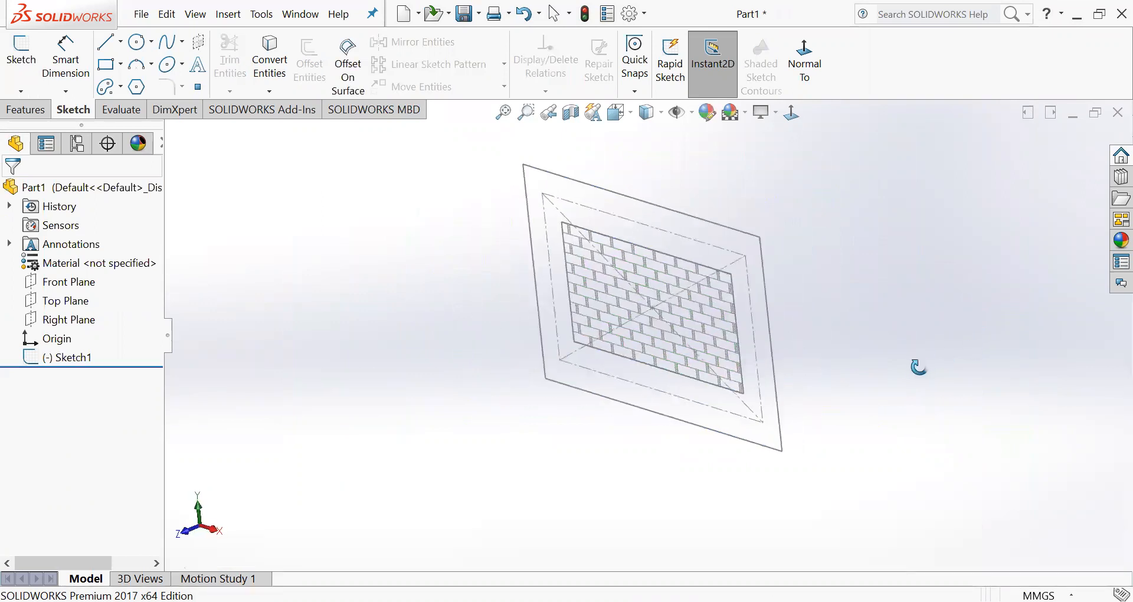
Step: Extrude the nested-rectangle sketch as a Blind boss 10 mm deep and inspect the resulting frame from different angles
{"action": "left_click", "coordinate": [26, 110]}
{"action": "left_click", "coordinate": [29, 59]}
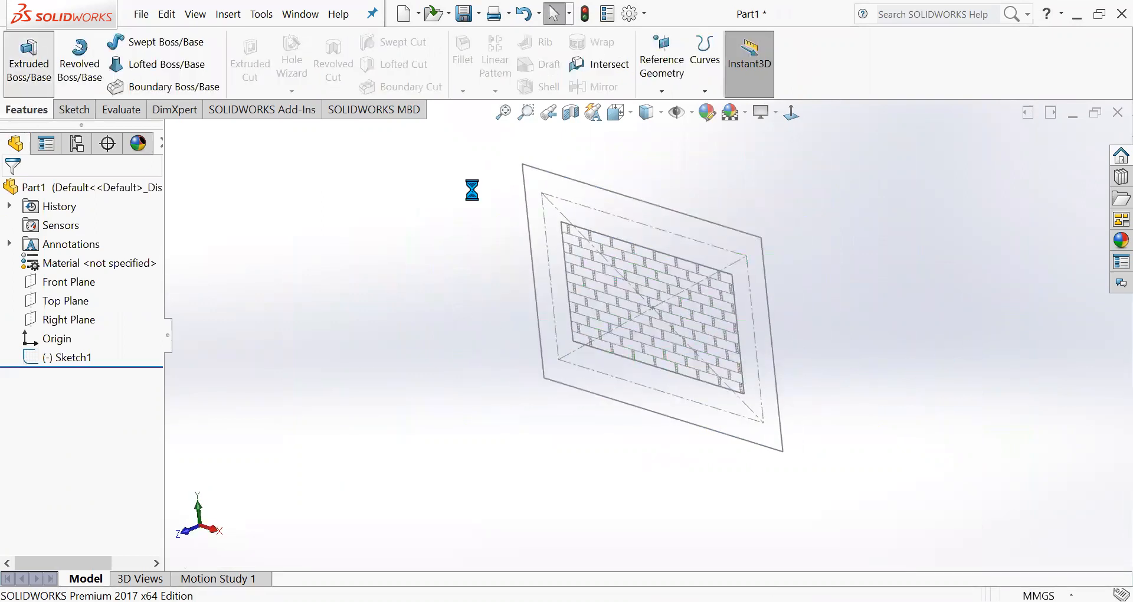
{"action": "left_click", "coordinate": [172, 131]}
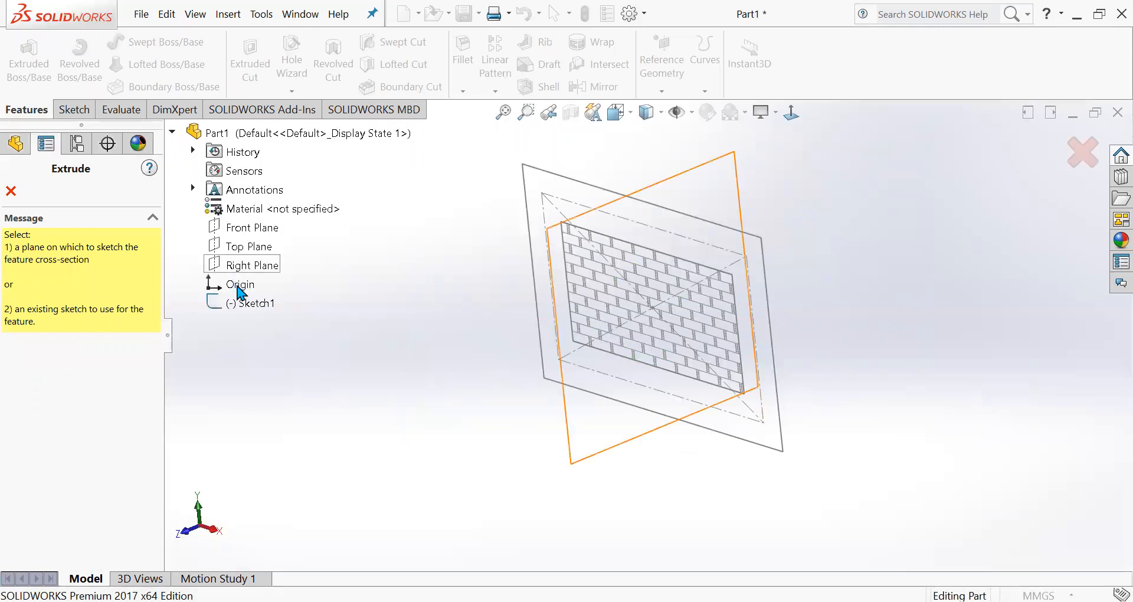
{"action": "left_click", "coordinate": [251, 303]}
{"action": "mouse_move", "coordinate": [847, 342]}
{"action": "middle_mouse_down"}
{"action": "mouse_move", "coordinate": [842, 271]}
{"action": "mouse_move", "coordinate": [905, 240]}
{"action": "mouse_move", "coordinate": [611, 276]}
{"action": "middle_mouse_up"}
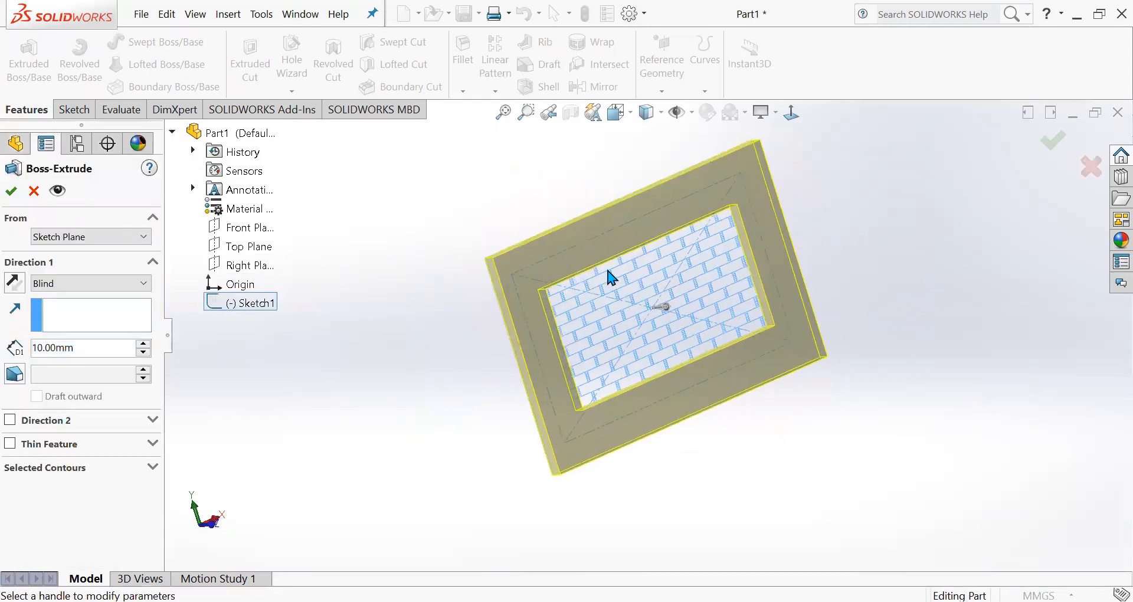
{"action": "left_click", "coordinate": [11, 190]}
{"action": "middle_click_drag", "start_coordinate": [962, 363], "coordinate": [860, 395]}
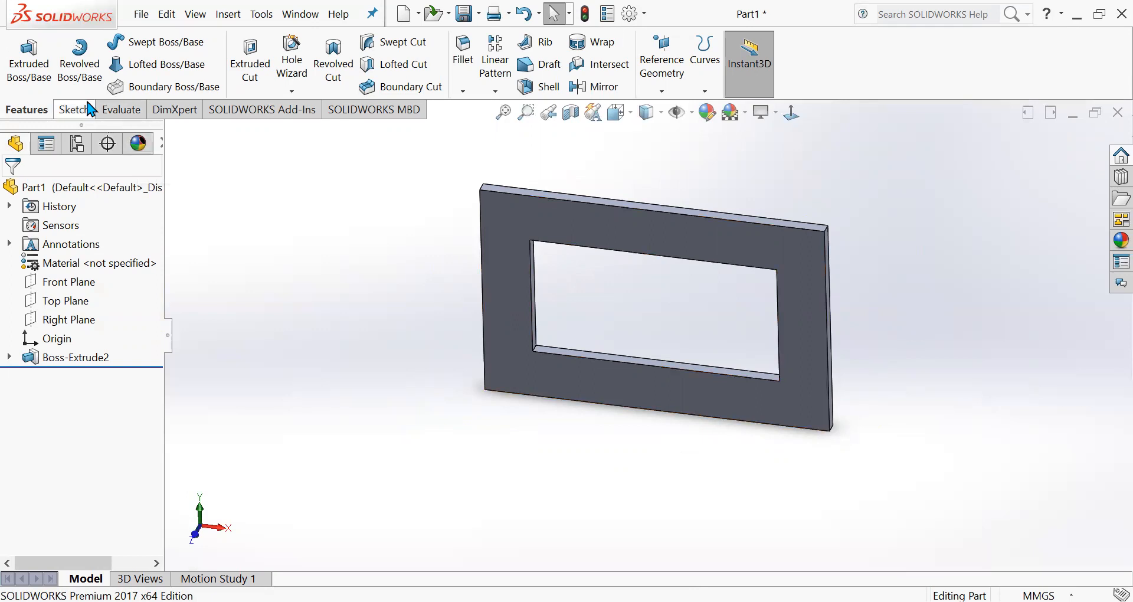
{"action": "mouse_move", "coordinate": [973, 363]}
{"action": "middle_mouse_down"}
{"action": "mouse_move", "coordinate": [907, 301]}
{"action": "mouse_move", "coordinate": [799, 470]}
{"action": "mouse_move", "coordinate": [868, 387]}
{"action": "mouse_move", "coordinate": [991, 367]}
{"action": "mouse_move", "coordinate": [1019, 442]}
{"action": "mouse_move", "coordinate": [975, 365]}
{"action": "middle_mouse_up"}
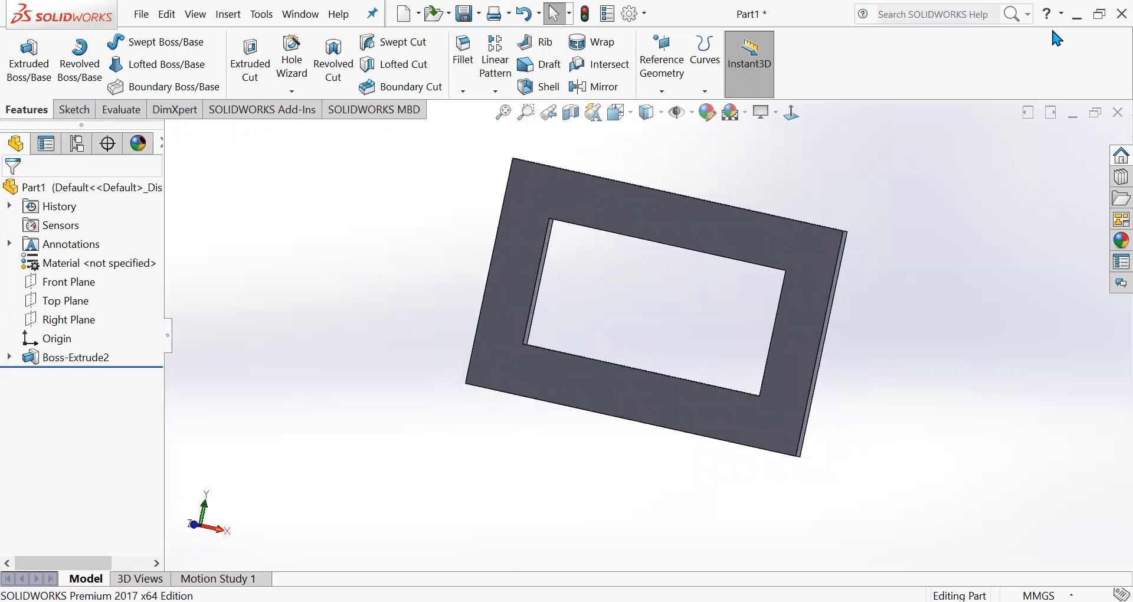